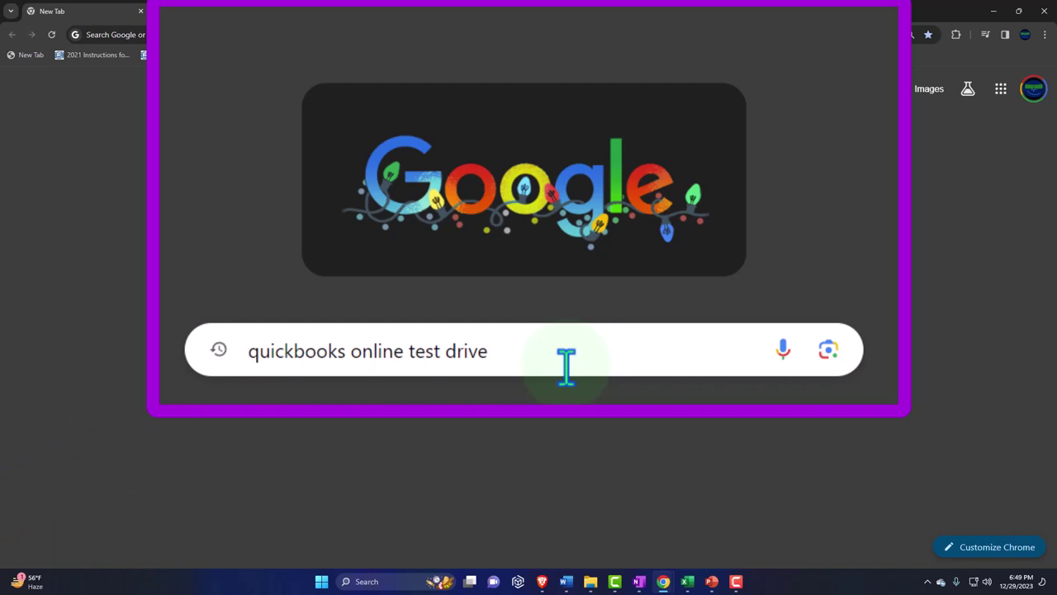
Search the web for the QuickBooks Online test drive and open the United States sample company, passing the security verification
{"action": "key", "text": "Return"}
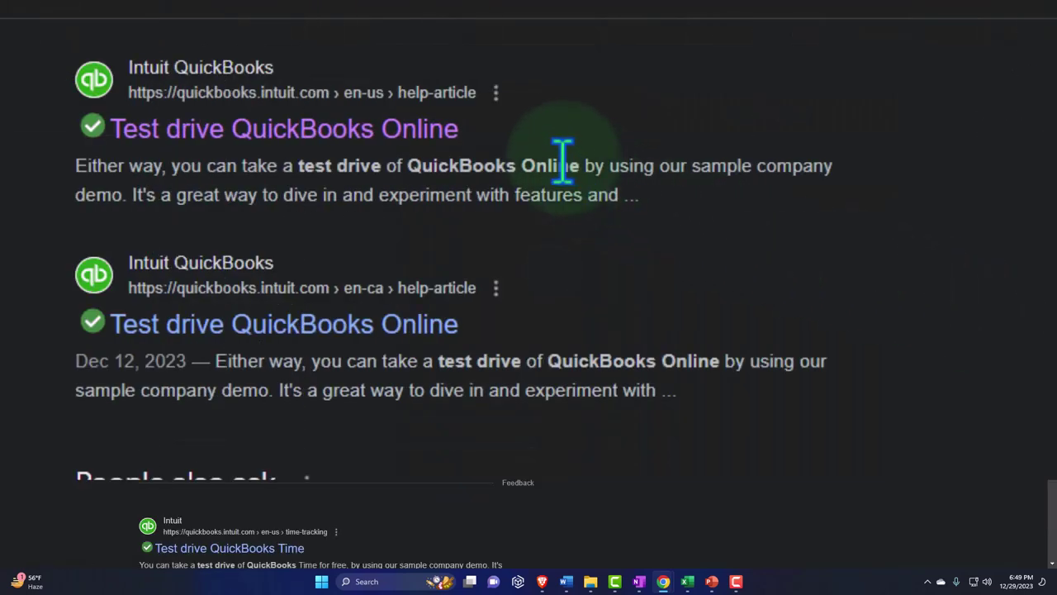
{"action": "left_click", "coordinate": [383, 139]}
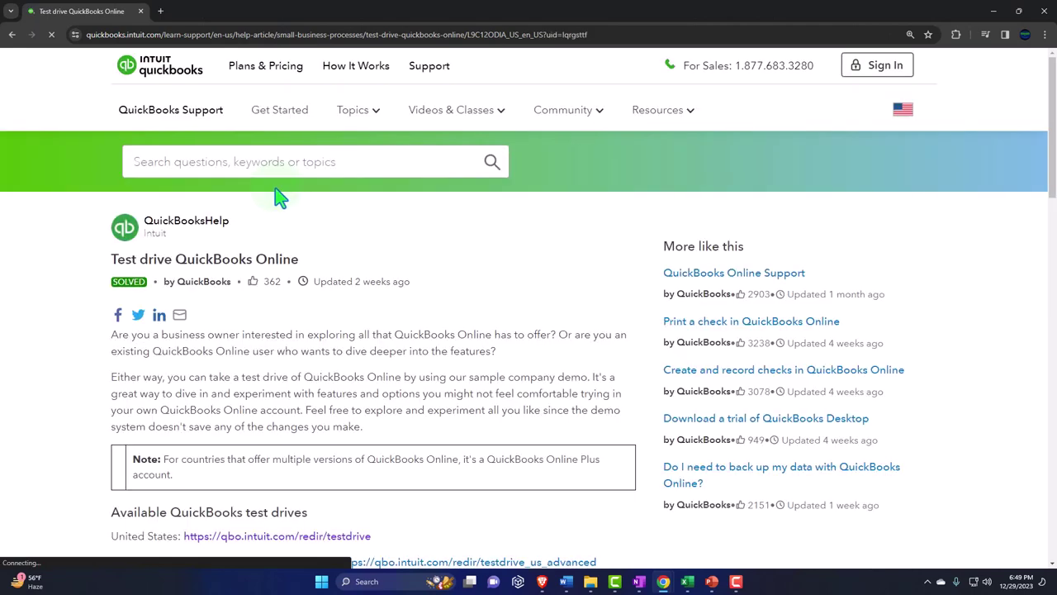
{"action": "scroll", "coordinate": [273, 215], "scroll_direction": "down", "scroll_amount": 2}
{"action": "left_click", "coordinate": [256, 378]}
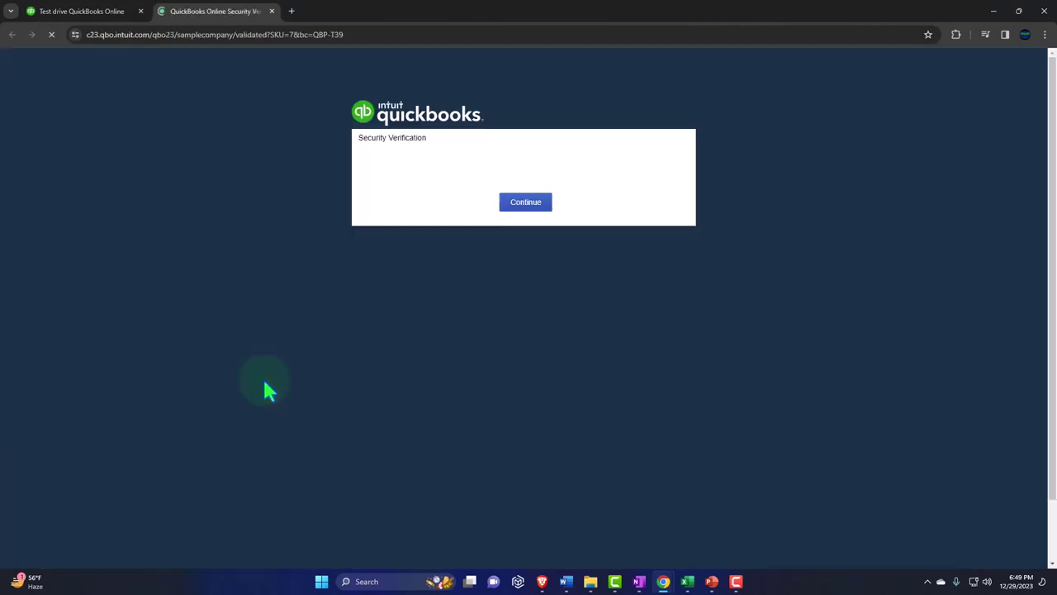
{"action": "left_click", "coordinate": [457, 182]}
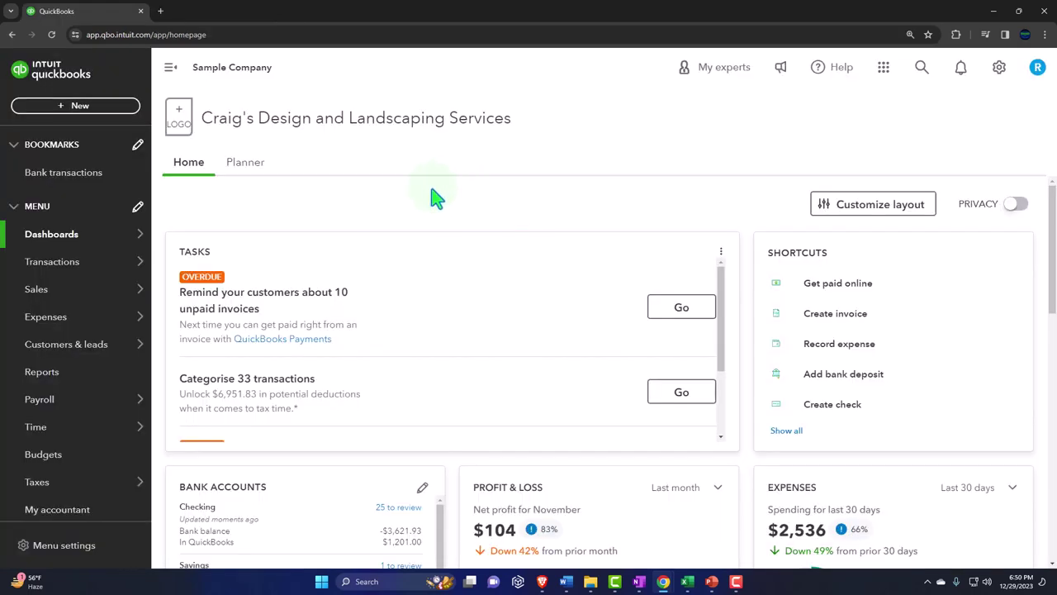
Open the favorite Balance Sheet and Profit and Loss reports, each in its own new browser tab
{"action": "left_click", "coordinate": [60, 382]}
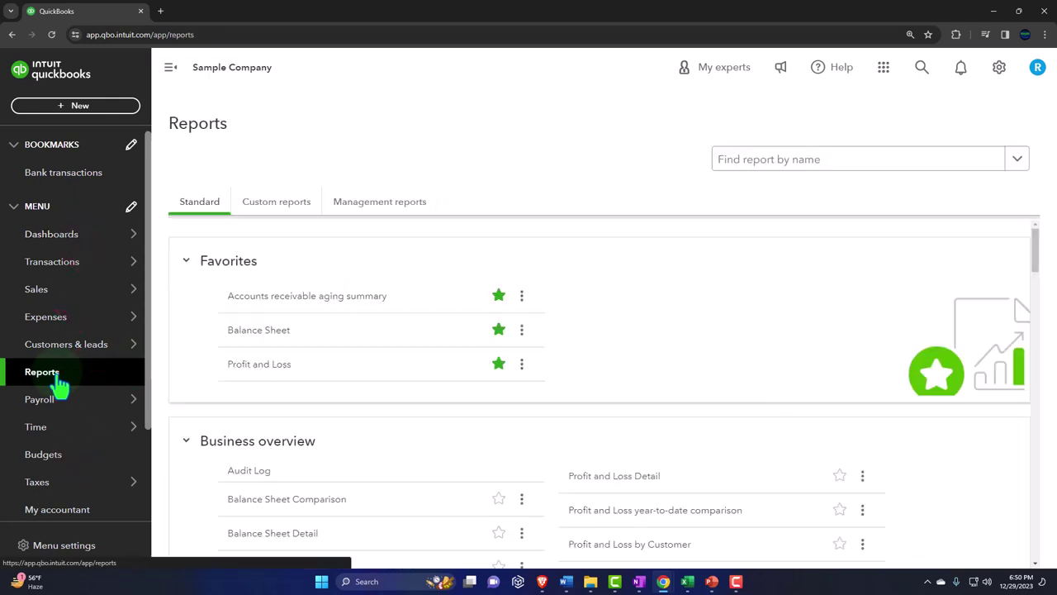
{"action": "right_click", "coordinate": [245, 332]}
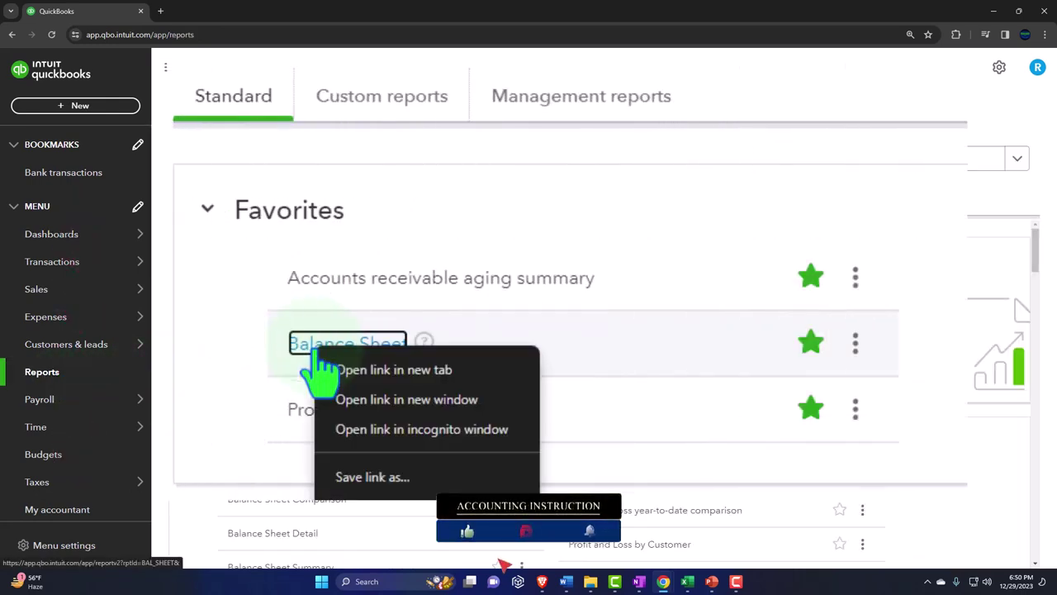
{"action": "left_click", "coordinate": [460, 372]}
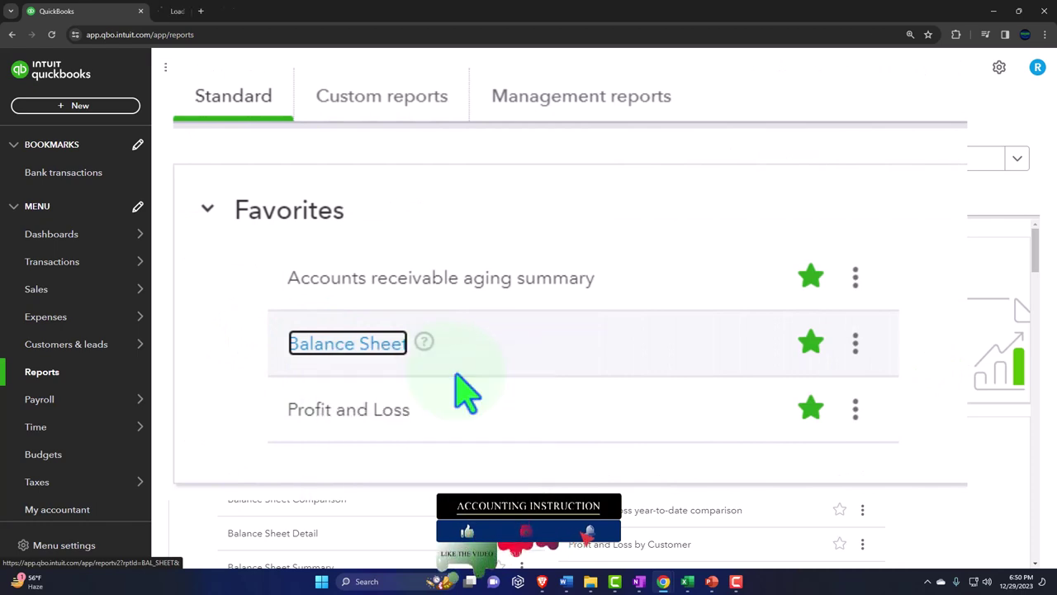
{"action": "right_click", "coordinate": [339, 413]}
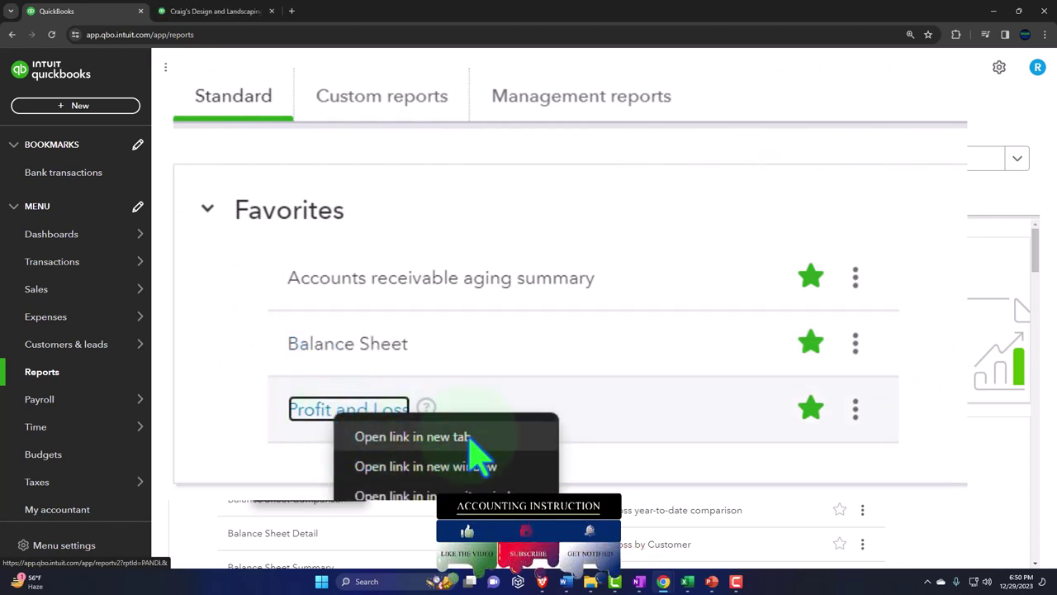
{"action": "left_click", "coordinate": [499, 437]}
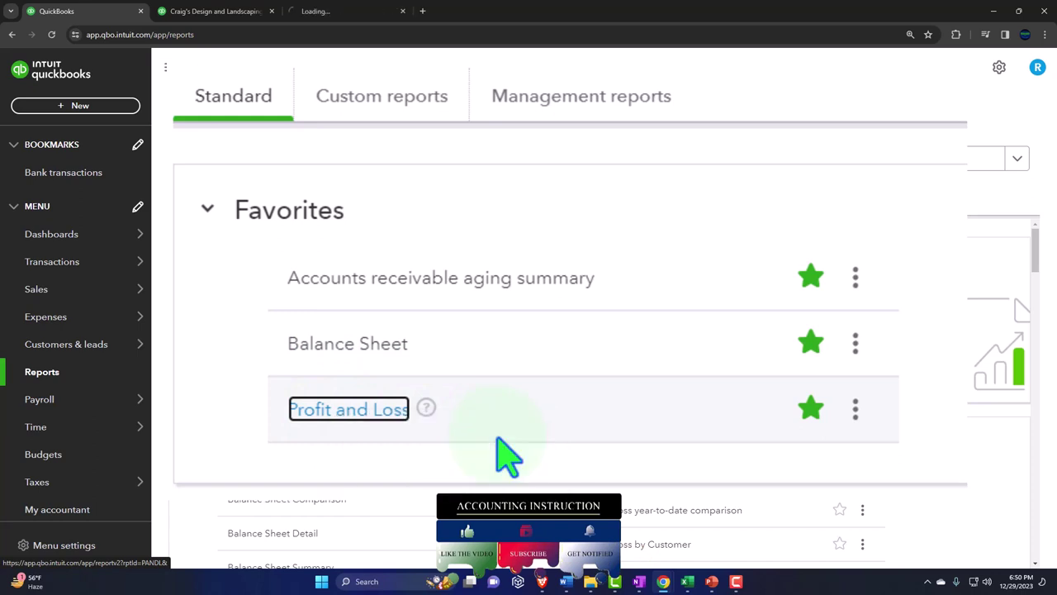
View the Balance Sheet and the Profit and Loss report, and return to the Reports page
{"action": "left_click", "coordinate": [228, 13]}
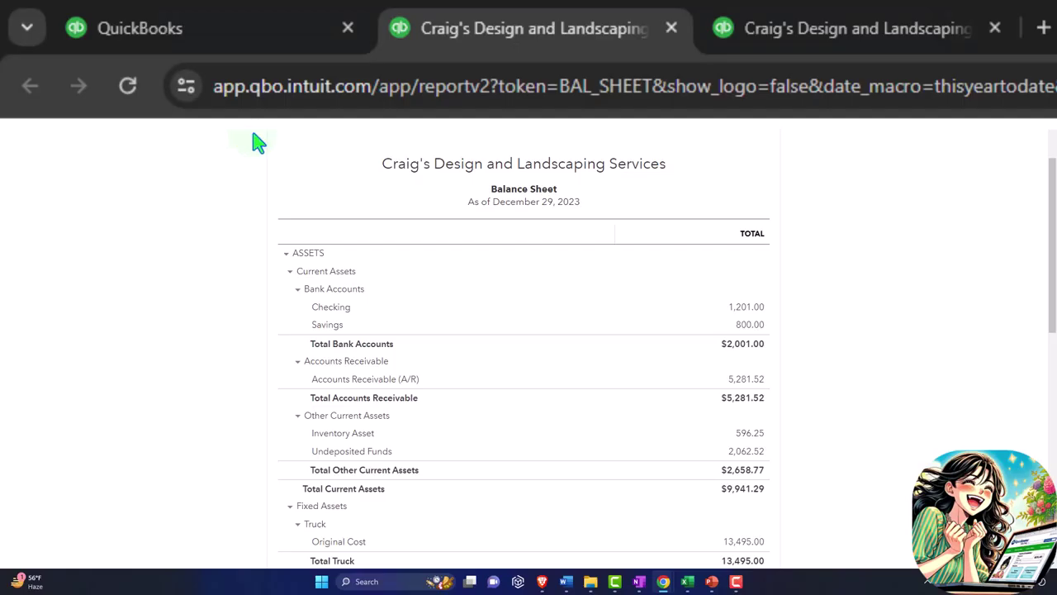
{"action": "left_click", "coordinate": [863, 30]}
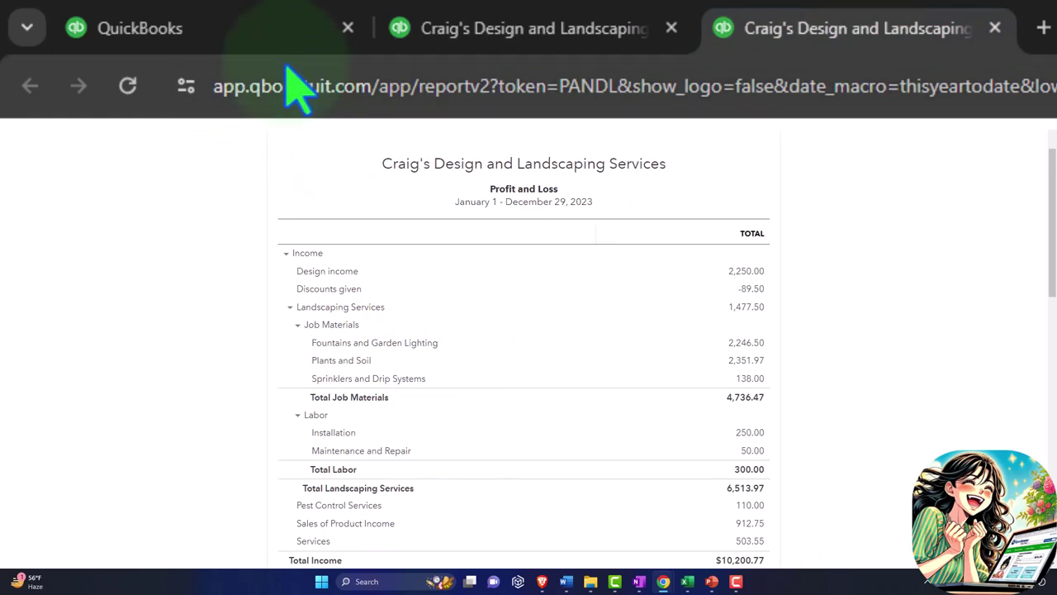
{"action": "left_click", "coordinate": [263, 30]}
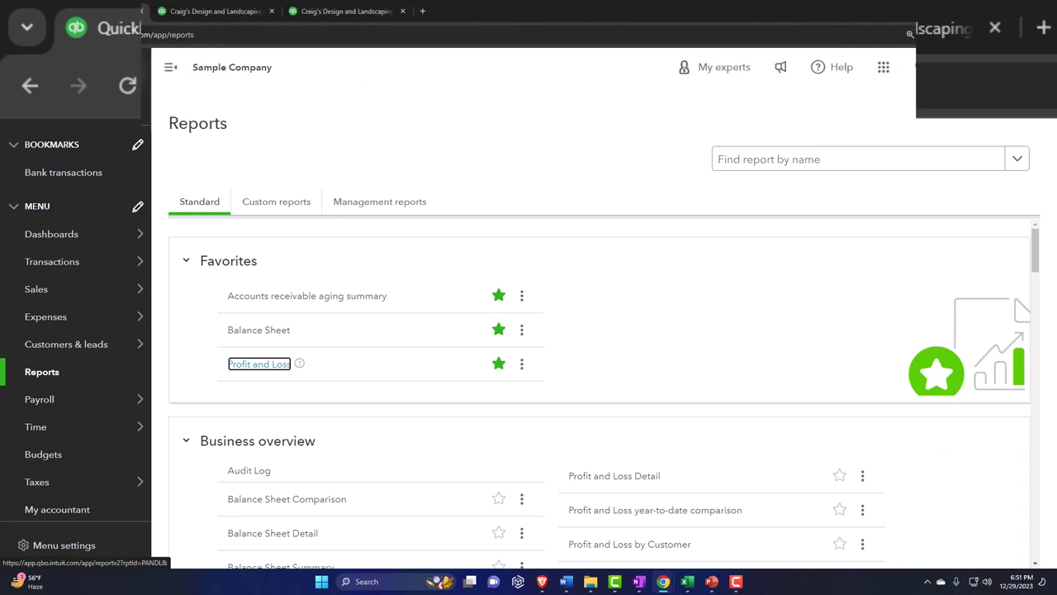
Review the available new transaction types, view the QuickBooks Flow Chart page in OneNote, and return to the sample company in Chrome
{"action": "left_click", "coordinate": [104, 113]}
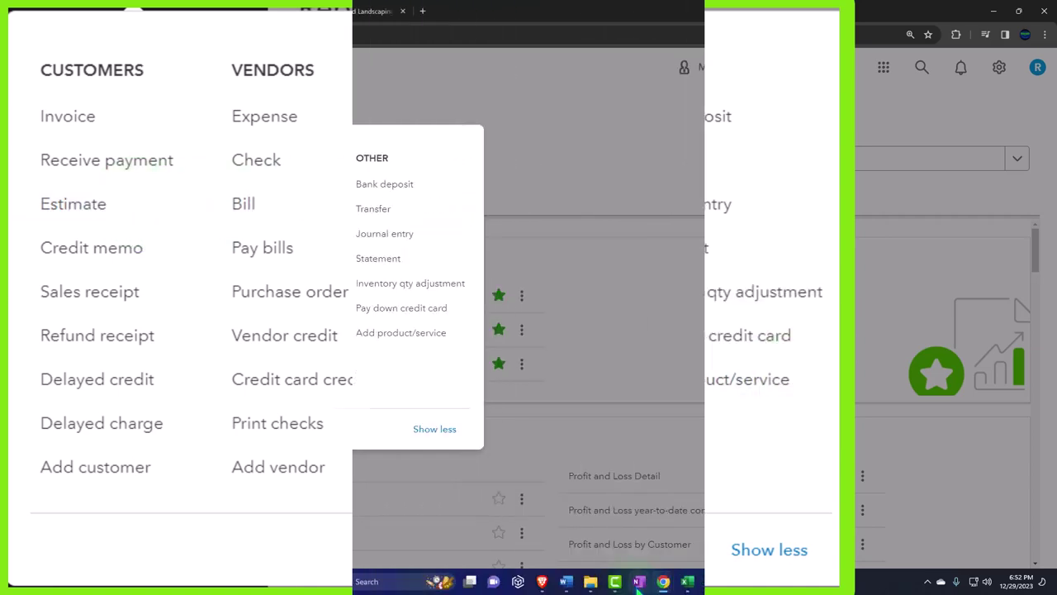
{"action": "left_click", "coordinate": [638, 581]}
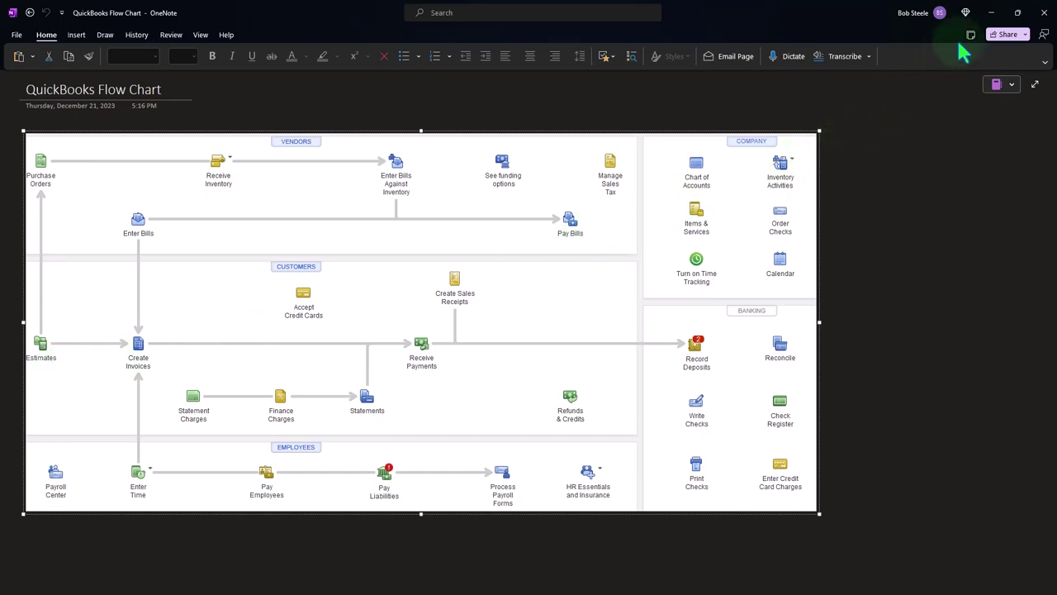
{"action": "left_click", "coordinate": [991, 15]}
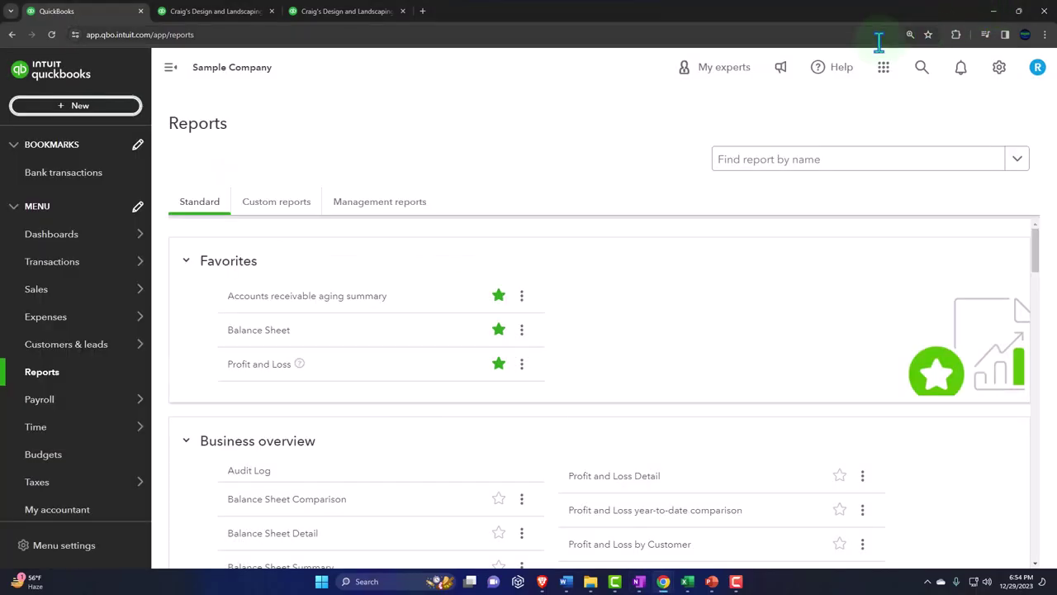
Create a new estimate and add Customer 1 as a new customer on it
{"action": "left_click", "coordinate": [95, 112]}
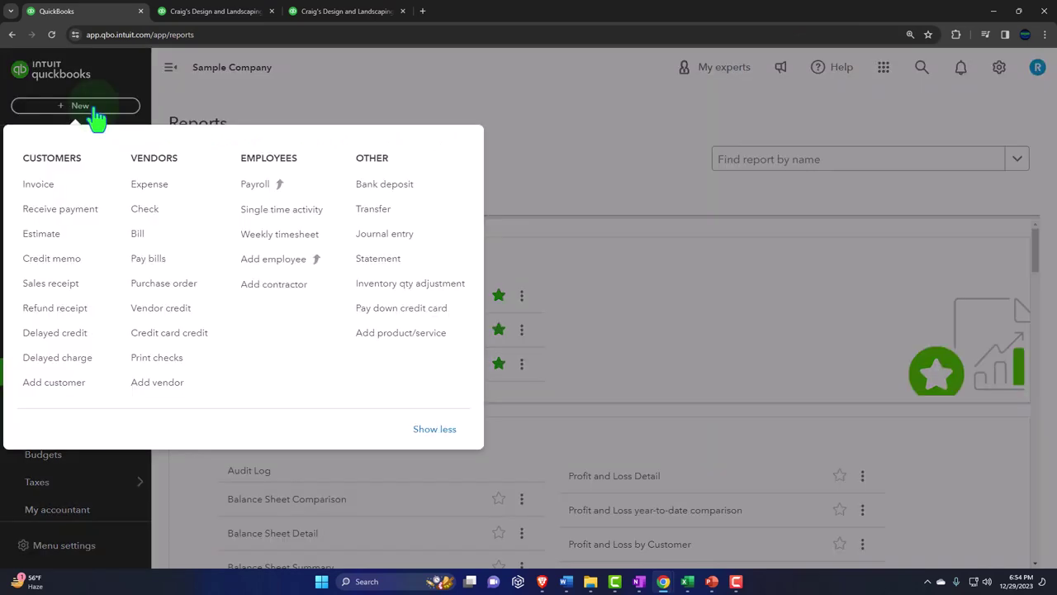
{"action": "left_click", "coordinate": [42, 237]}
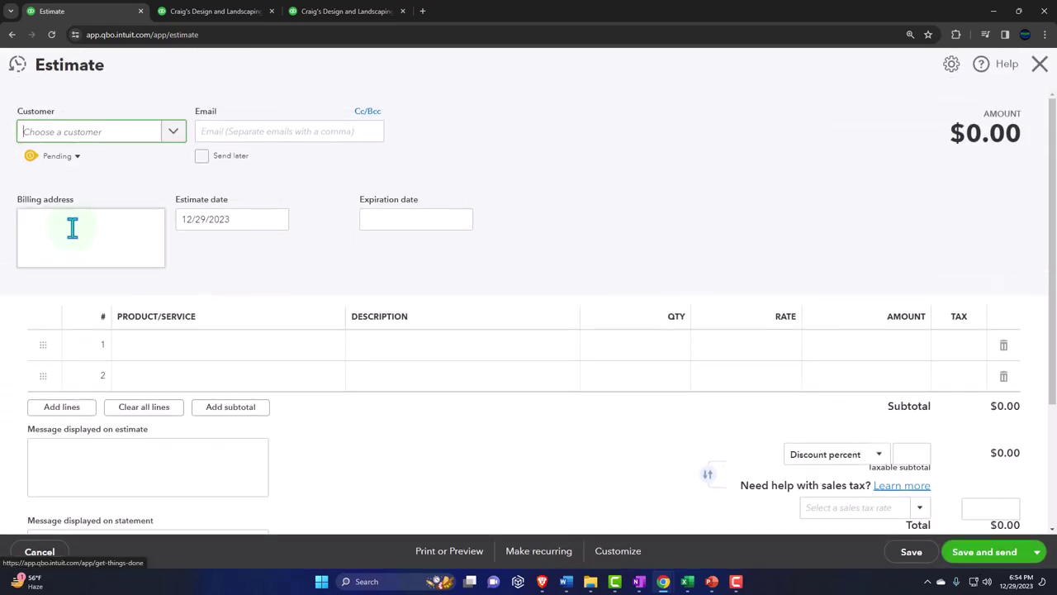
{"action": "left_click", "coordinate": [97, 134]}
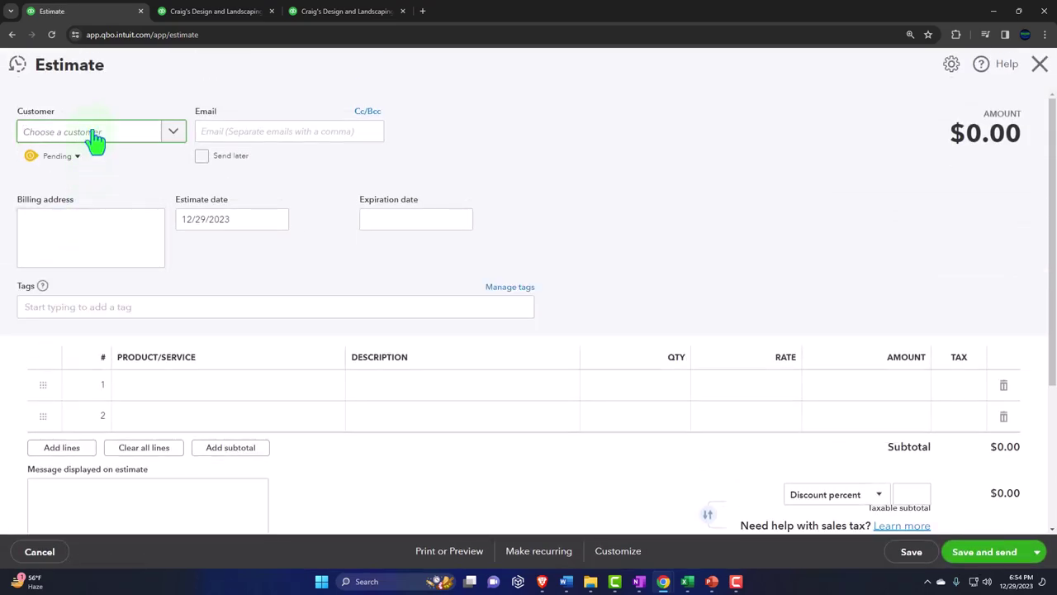
{"action": "left_click", "coordinate": [97, 137]}
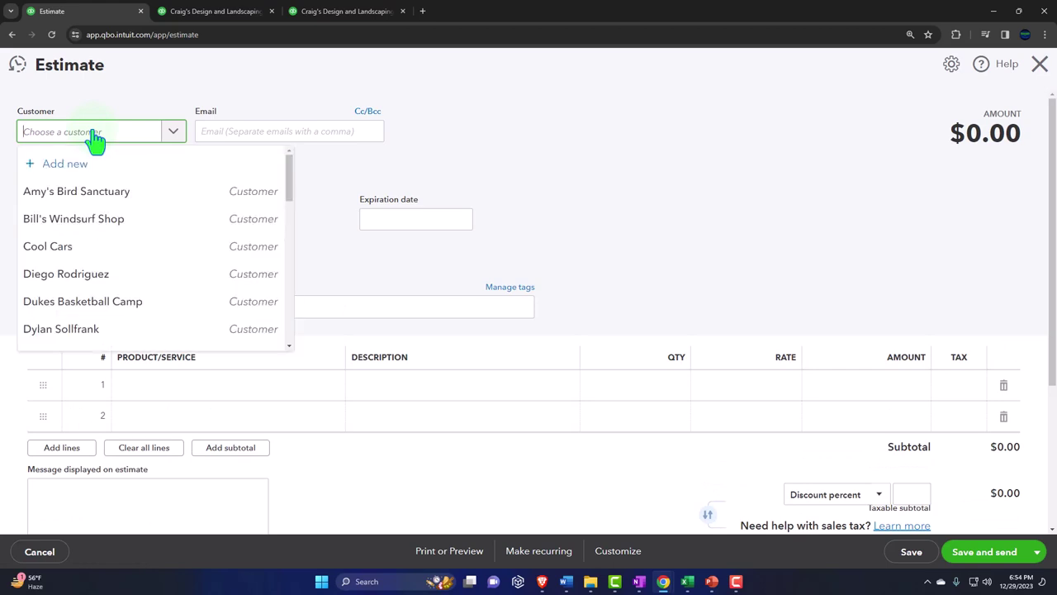
{"action": "type", "text": "Customer 1"}
{"action": "key", "text": "Return"}
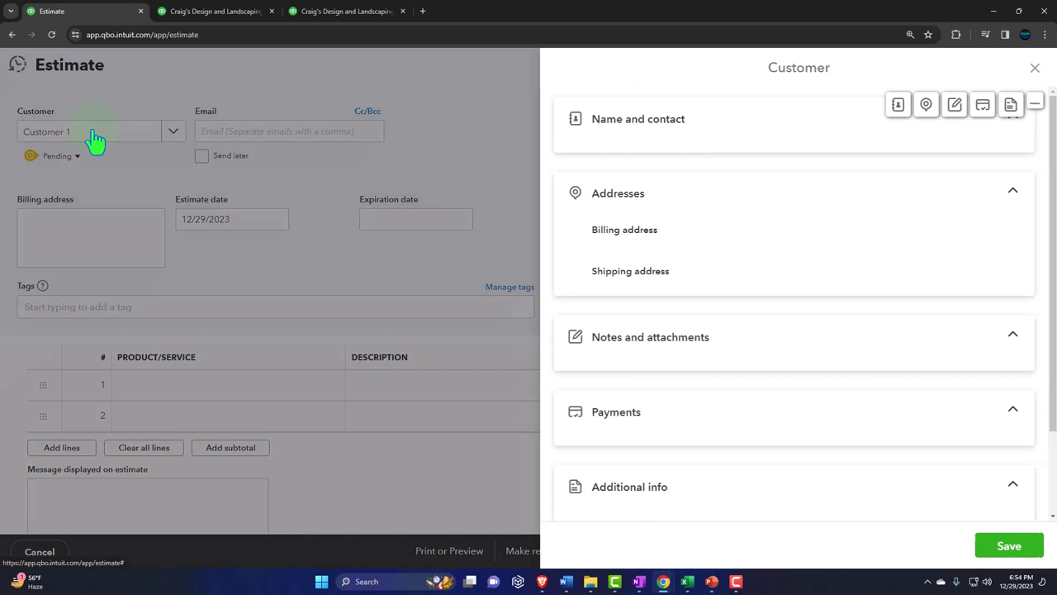
{"action": "left_click", "coordinate": [1008, 546]}
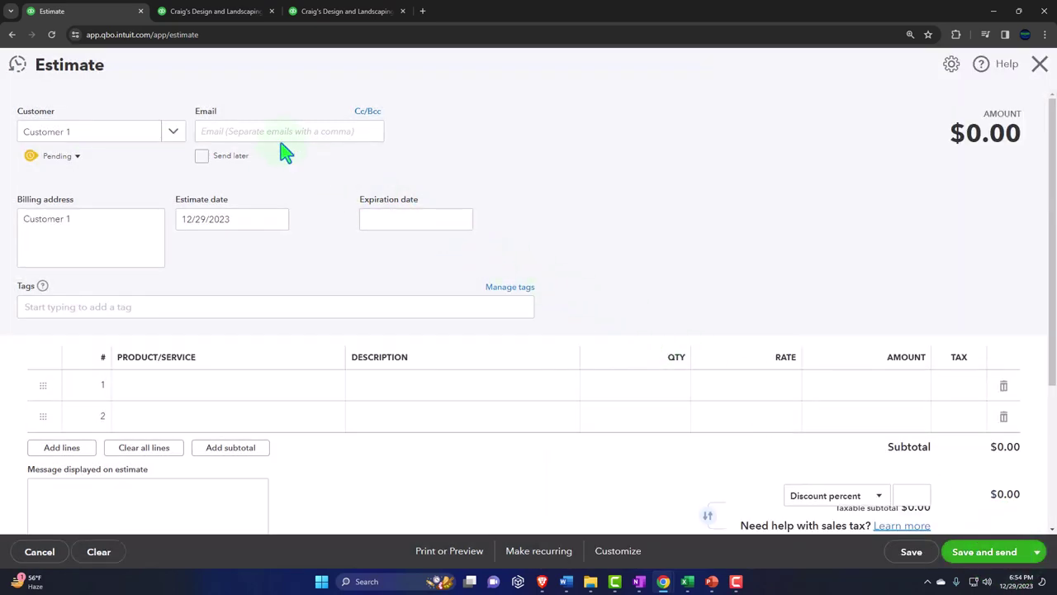
Examine the estimate's email field and the options available for the estimate status
{"action": "left_click", "coordinate": [266, 130]}
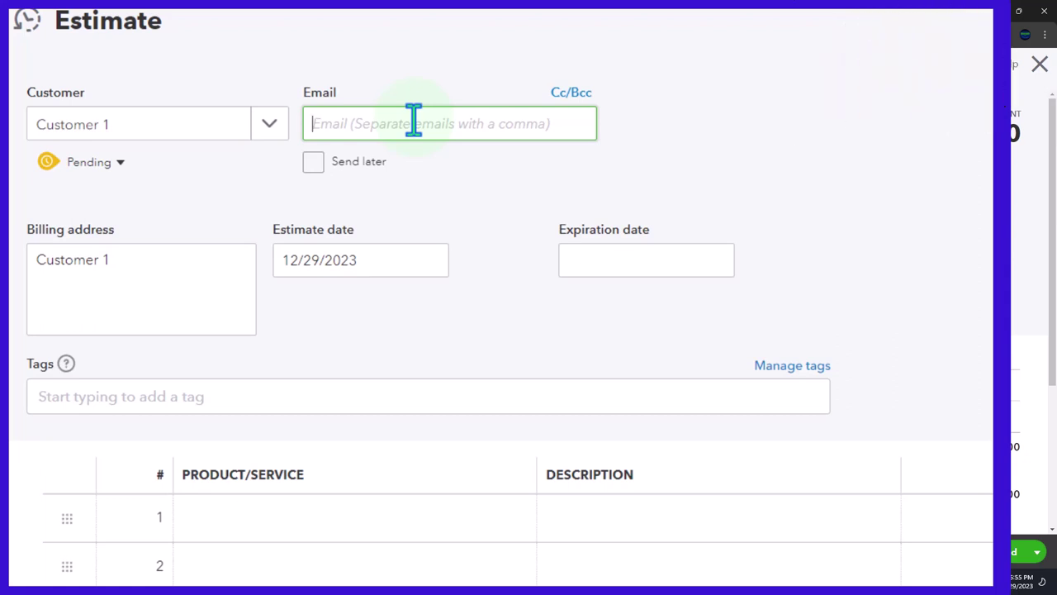
{"action": "left_click", "coordinate": [118, 163]}
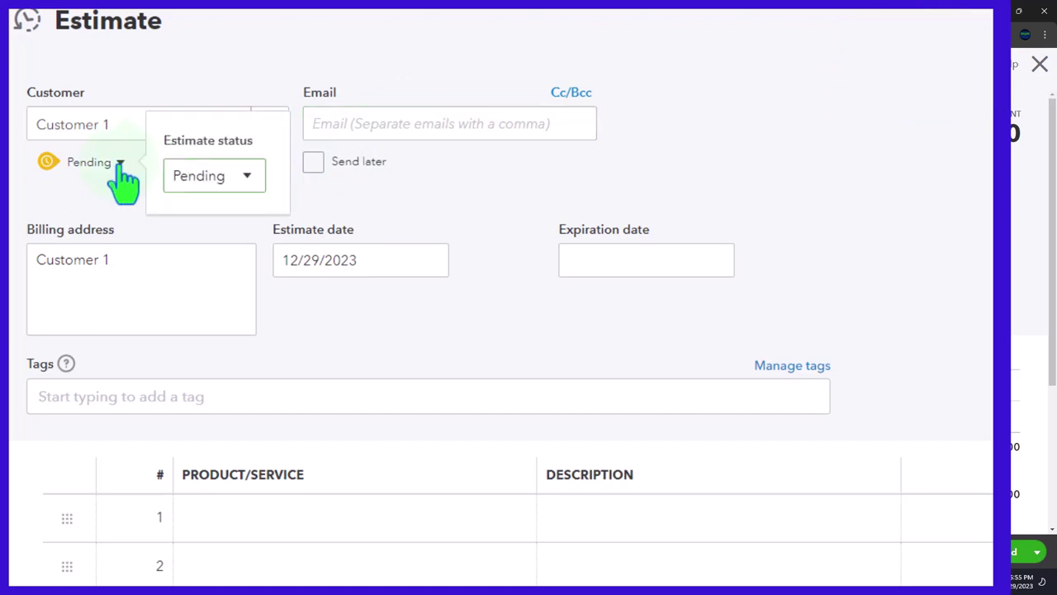
{"action": "left_click", "coordinate": [248, 178]}
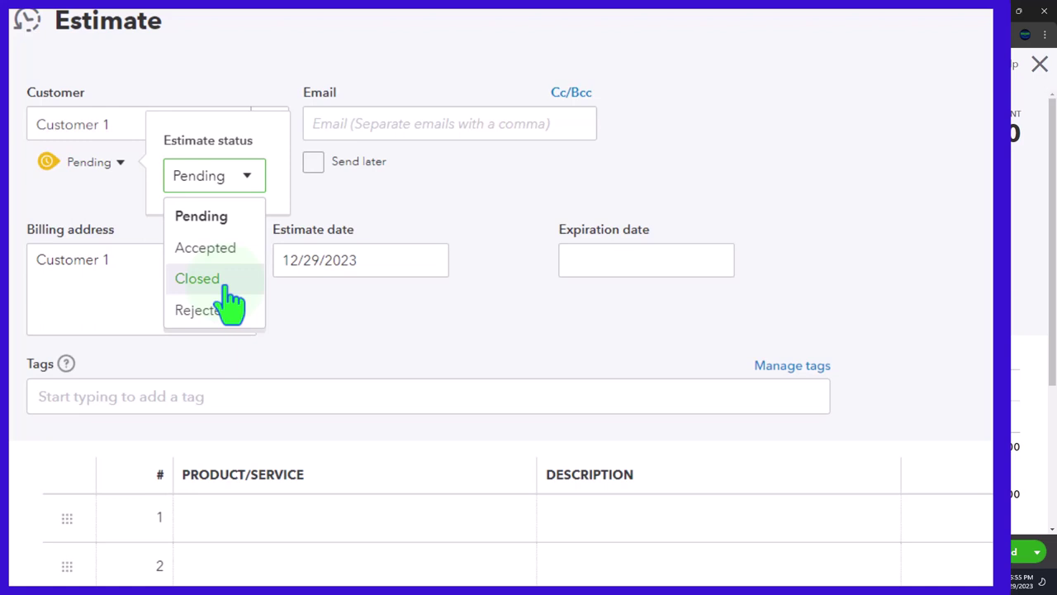
{"action": "left_click", "coordinate": [514, 213]}
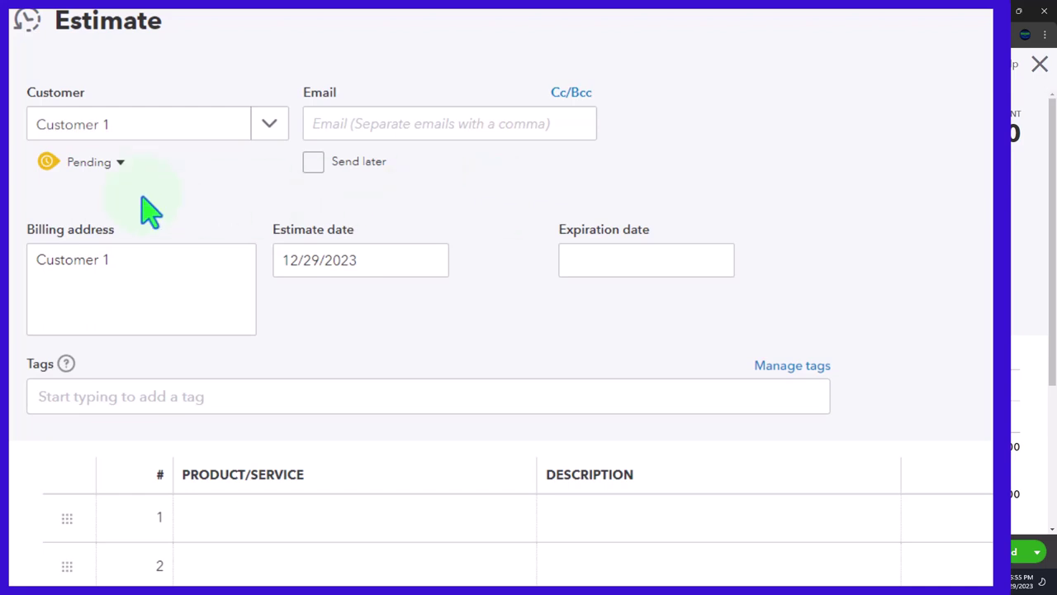
{"action": "left_click", "coordinate": [106, 165]}
{"action": "left_click", "coordinate": [195, 177]}
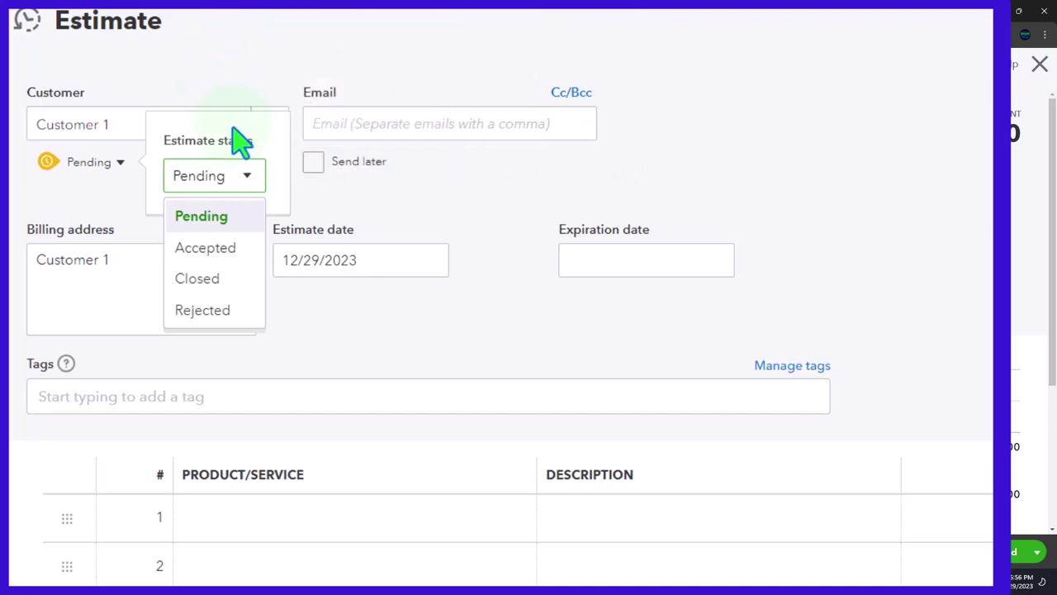
{"action": "left_click", "coordinate": [245, 180]}
{"action": "left_click", "coordinate": [436, 213]}
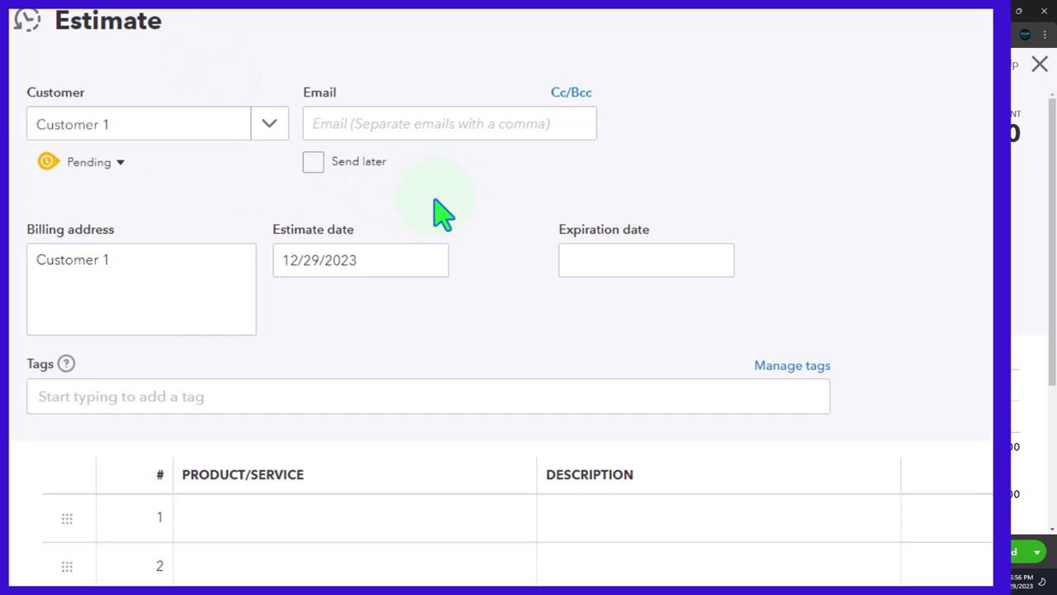
Set the estimate date to 01/01/2024 and the expiration date to 01/30/2024
{"action": "left_click", "coordinate": [212, 289]}
{"action": "key", "text": "Tab"}
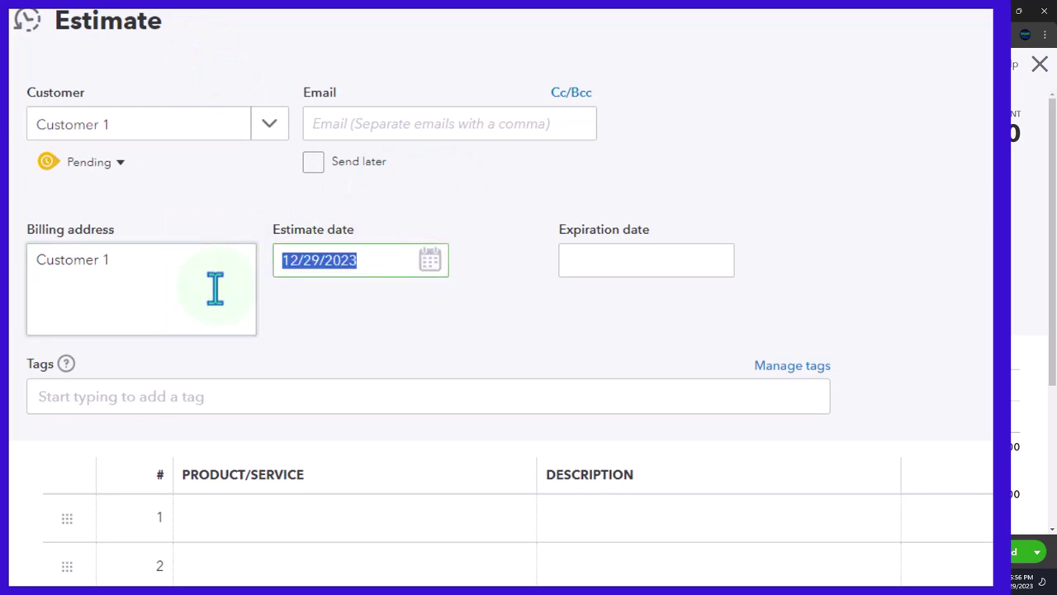
{"action": "type", "text": "010124"}
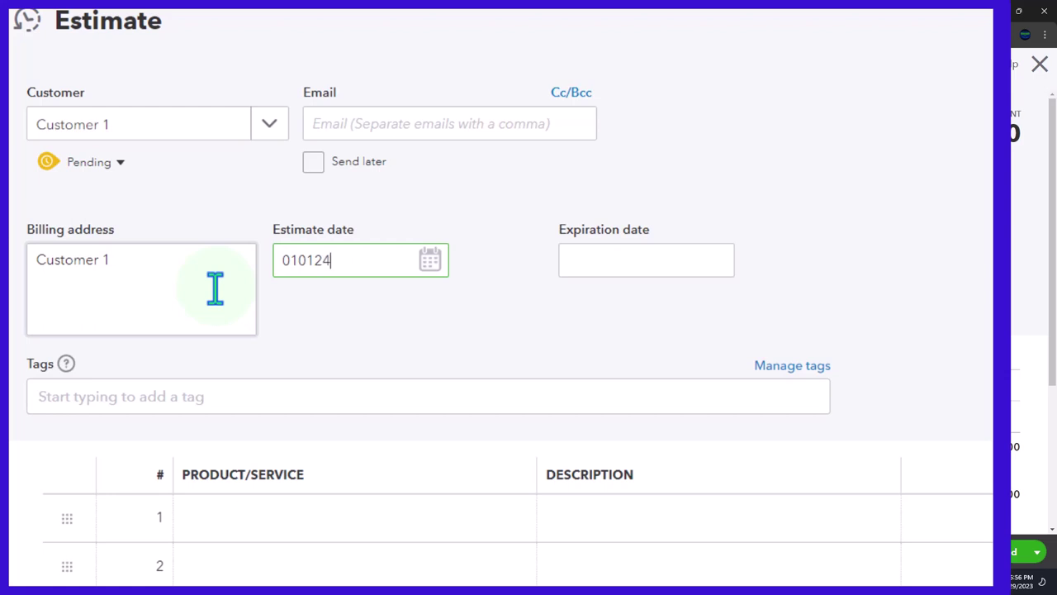
{"action": "key", "text": "Tab"}
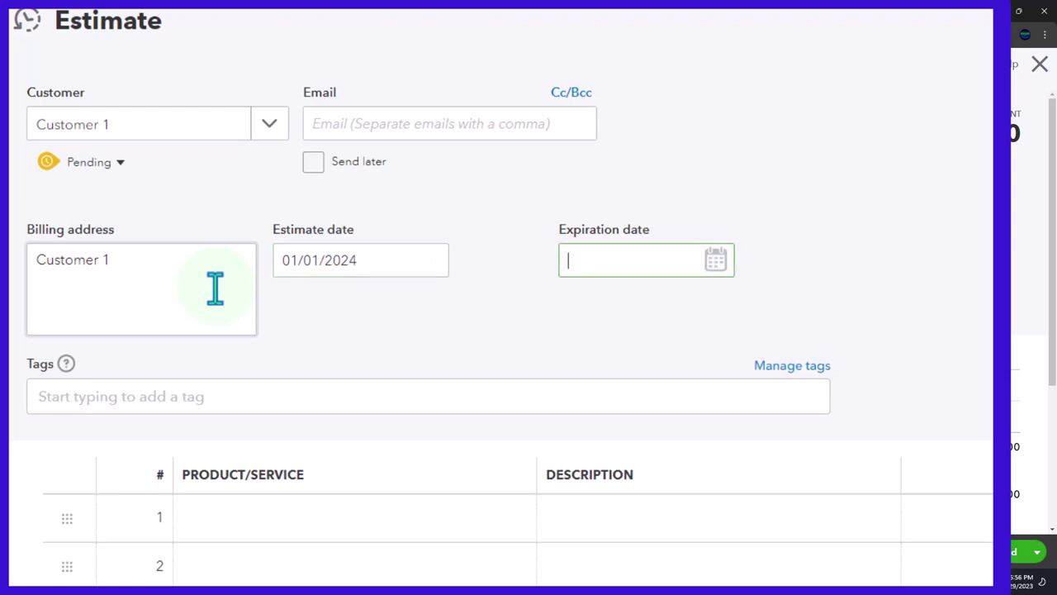
{"action": "left_click", "coordinate": [715, 260]}
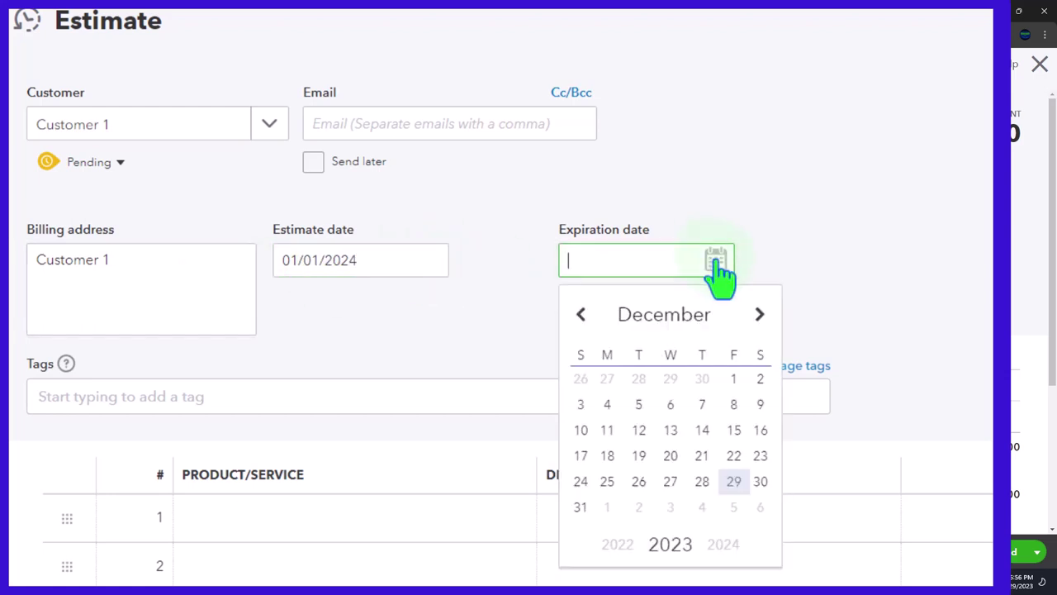
{"action": "left_click", "coordinate": [759, 316]}
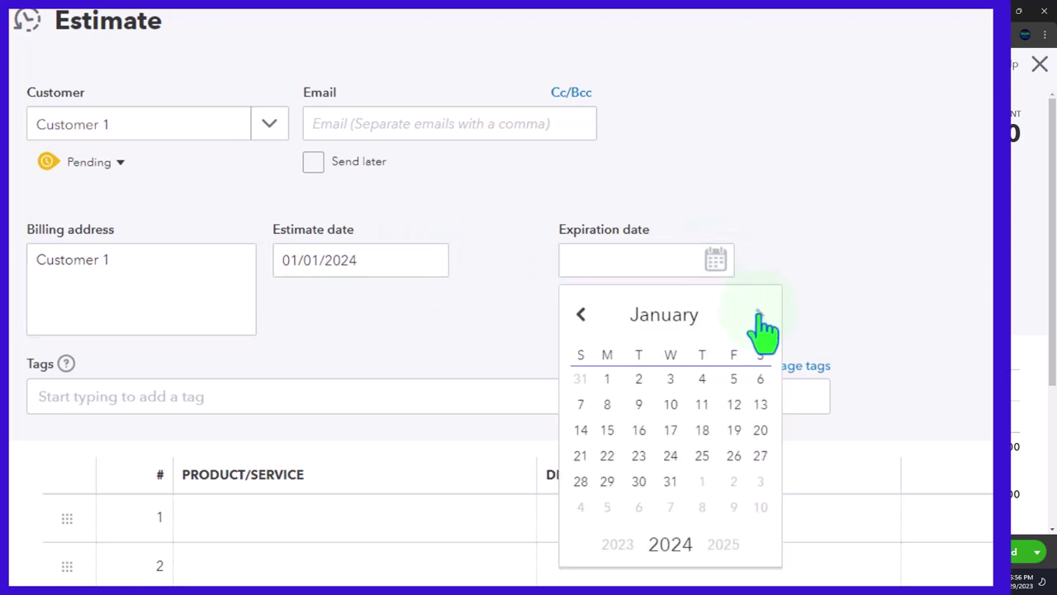
{"action": "left_click", "coordinate": [638, 480]}
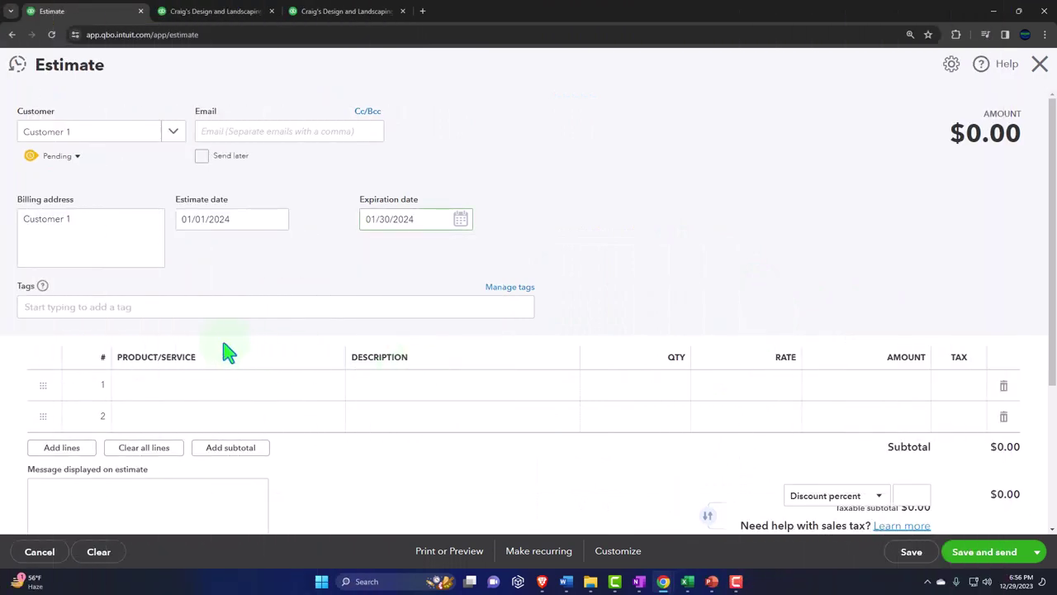
Add the fountain Pump as the first line item of the estimate with a quantity of 4
{"action": "left_click", "coordinate": [158, 397]}
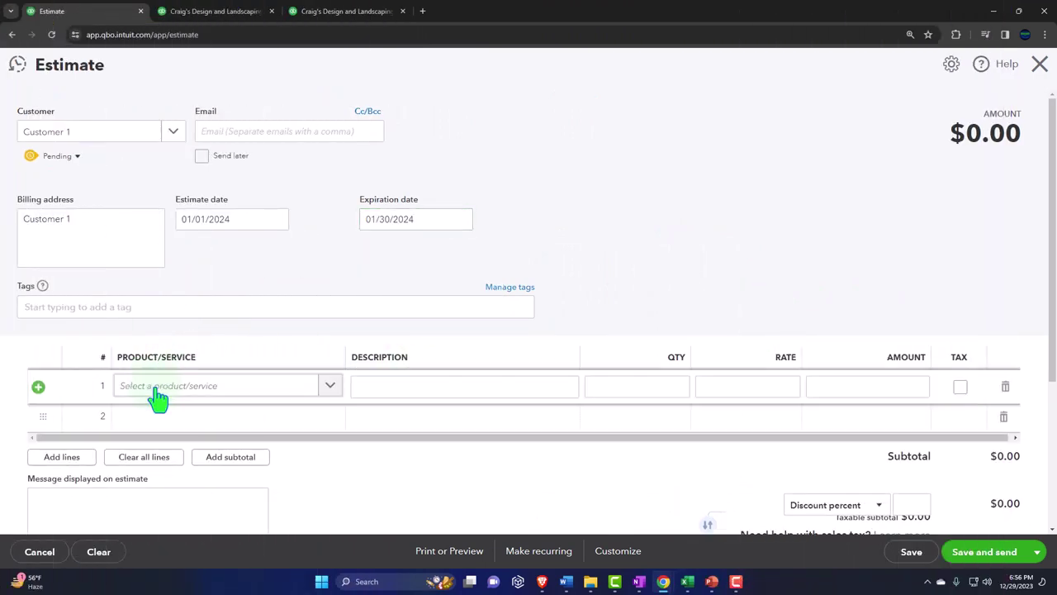
{"action": "scroll", "coordinate": [157, 396], "scroll_direction": "down", "scroll_amount": 2}
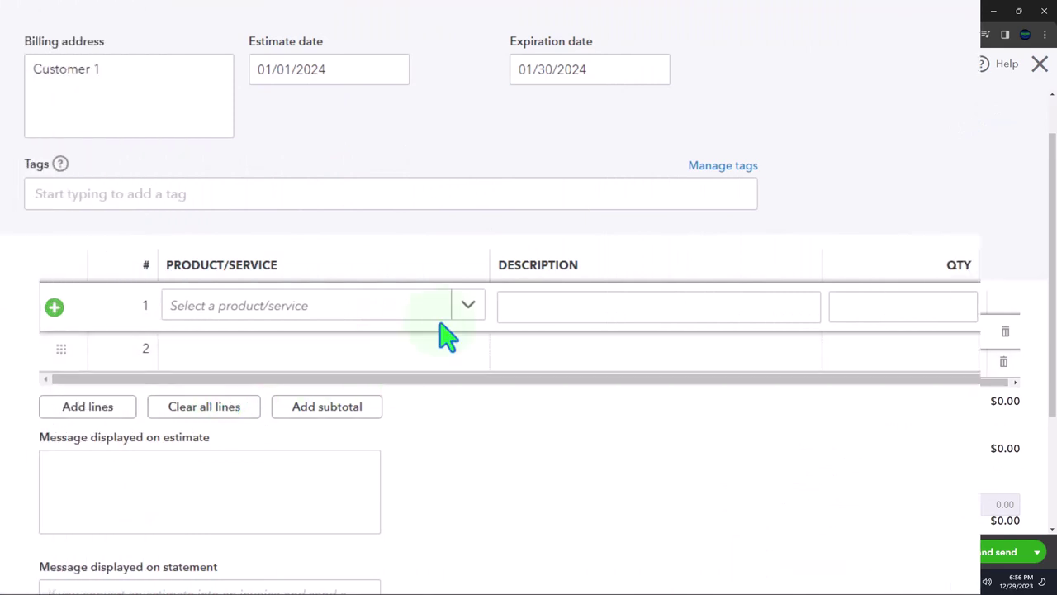
{"action": "left_click", "coordinate": [471, 308]}
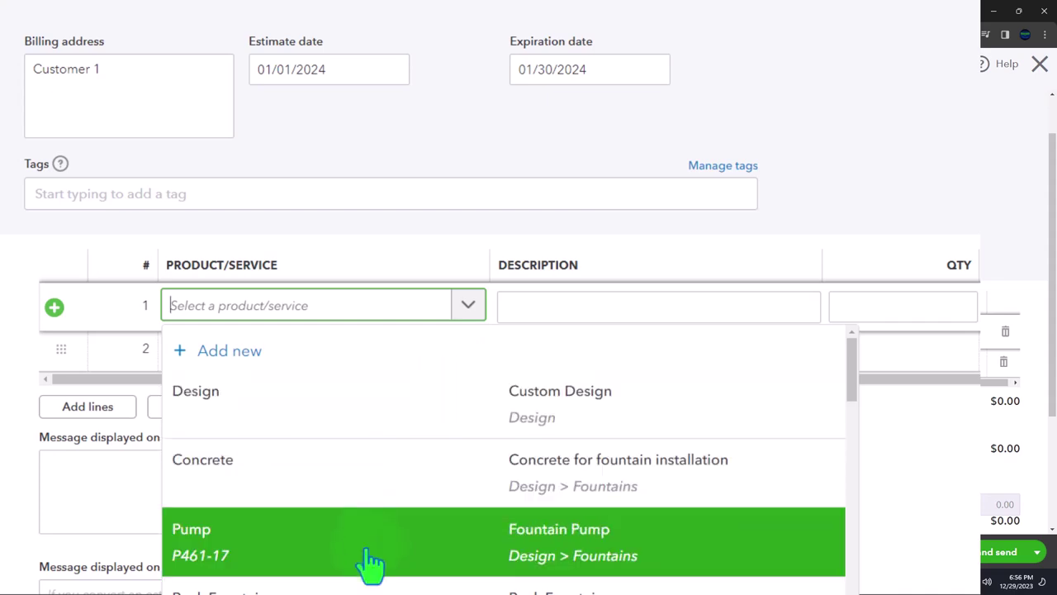
{"action": "left_click", "coordinate": [368, 564]}
{"action": "key", "text": "Tab"}
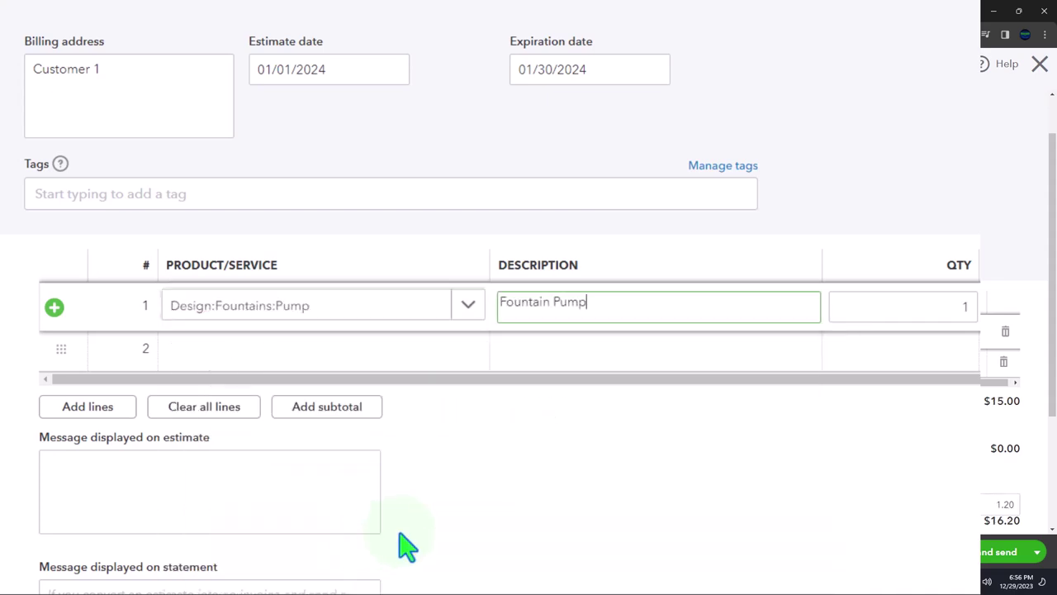
{"action": "key", "text": "Tab"}
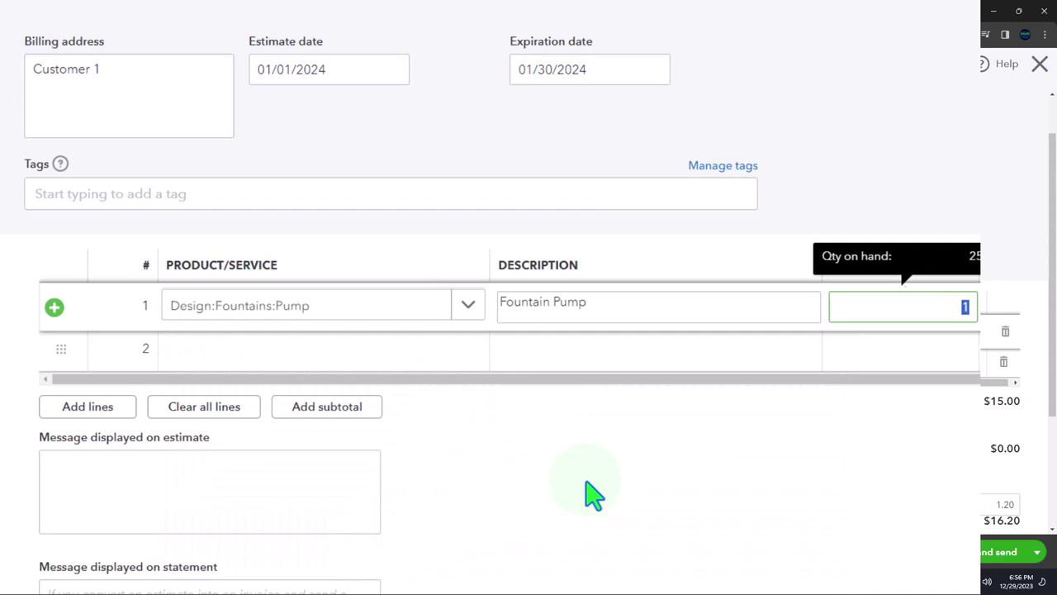
{"action": "type", "text": "4"}
{"action": "key", "text": "Tab"}
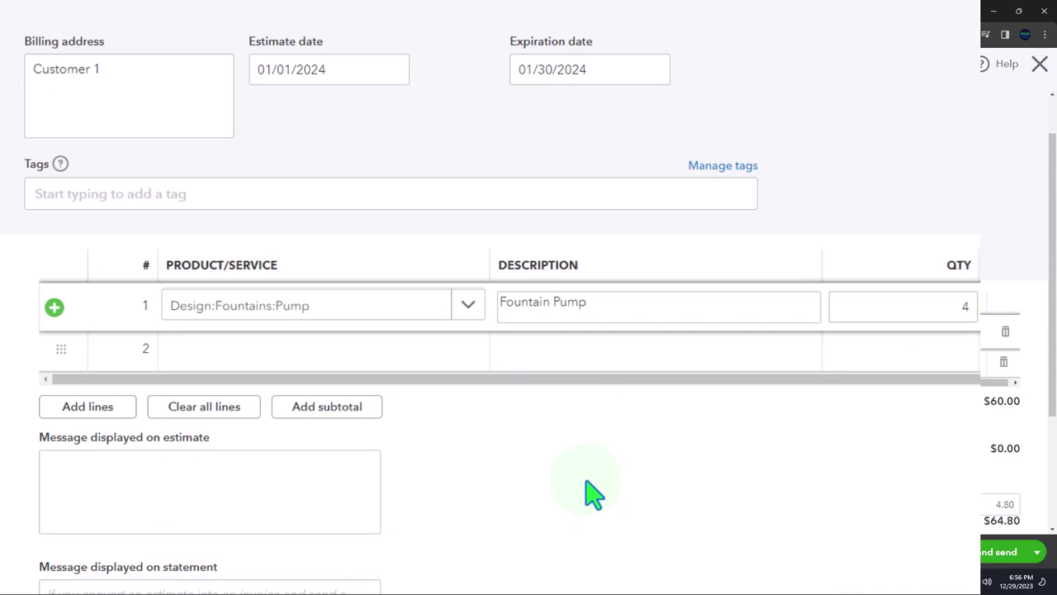
{"action": "key", "text": "Tab"}
Add Rock Fountain as the second line item with a quantity of 2
{"action": "left_click", "coordinate": [468, 352]}
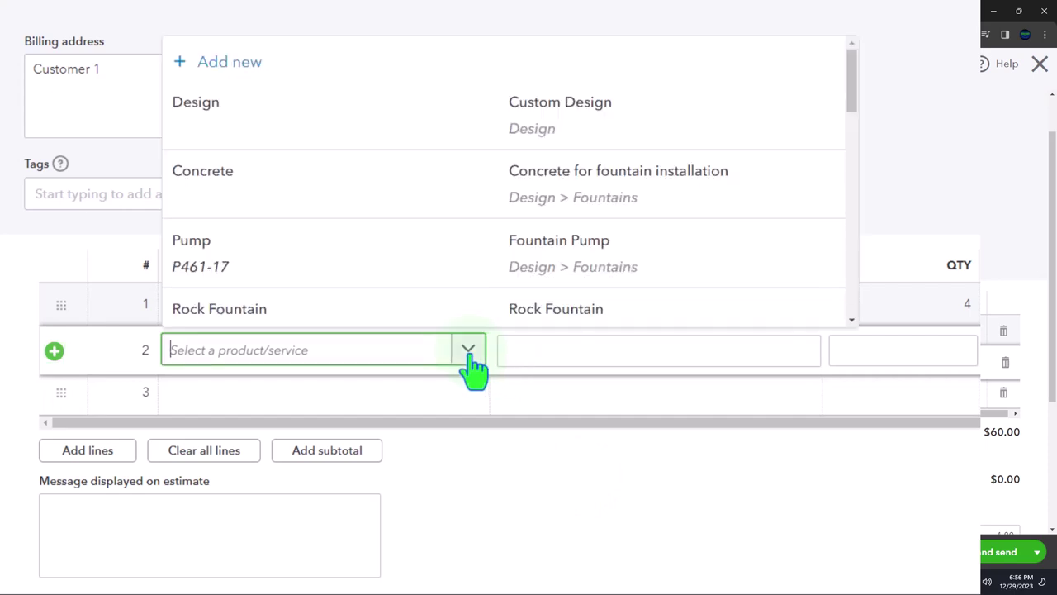
{"action": "scroll", "coordinate": [383, 242], "scroll_direction": "down", "scroll_amount": 2}
{"action": "left_click", "coordinate": [295, 187]}
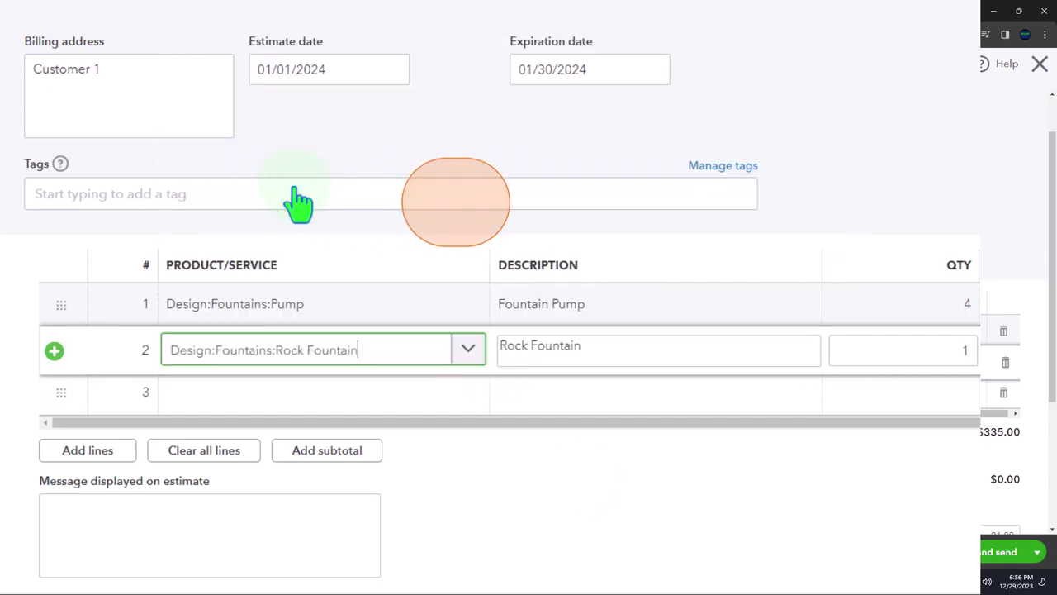
{"action": "key", "text": "Tab"}
{"action": "key", "text": "Tab"}
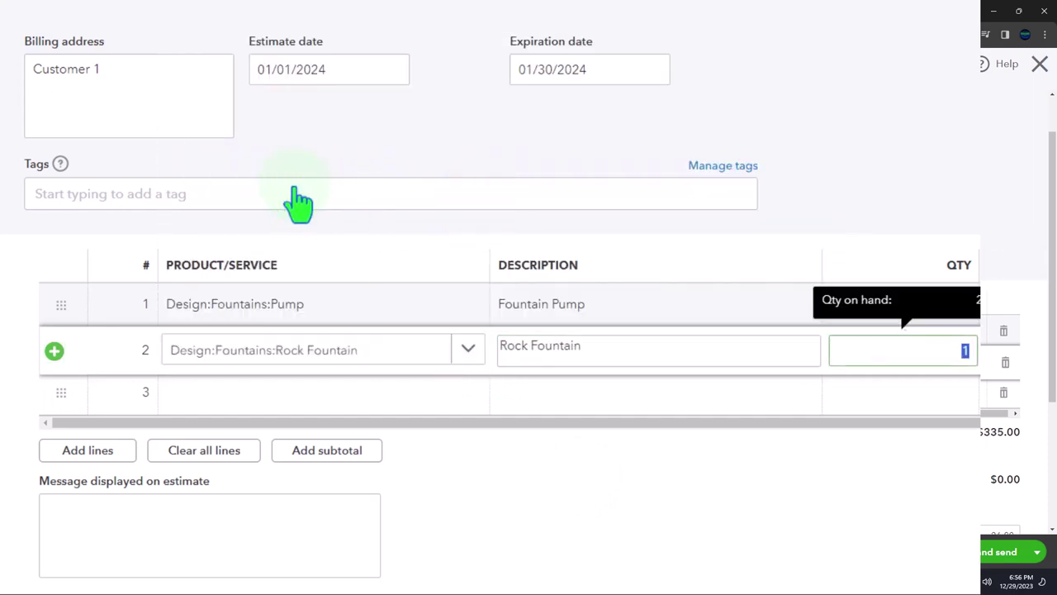
{"action": "type", "text": "2"}
{"action": "key", "text": "Tab"}
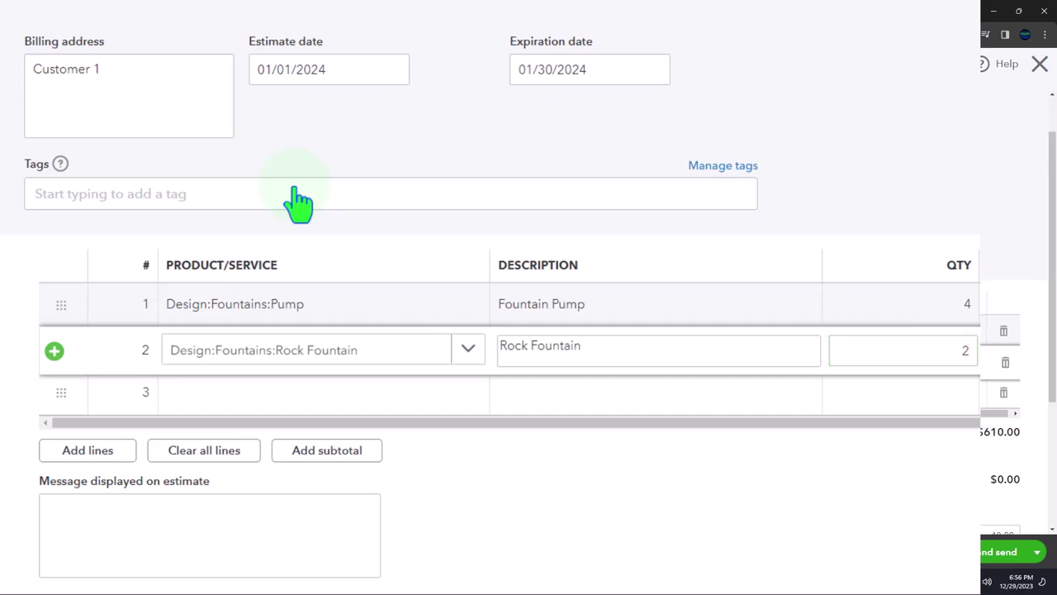
{"action": "key", "text": "Tab"}
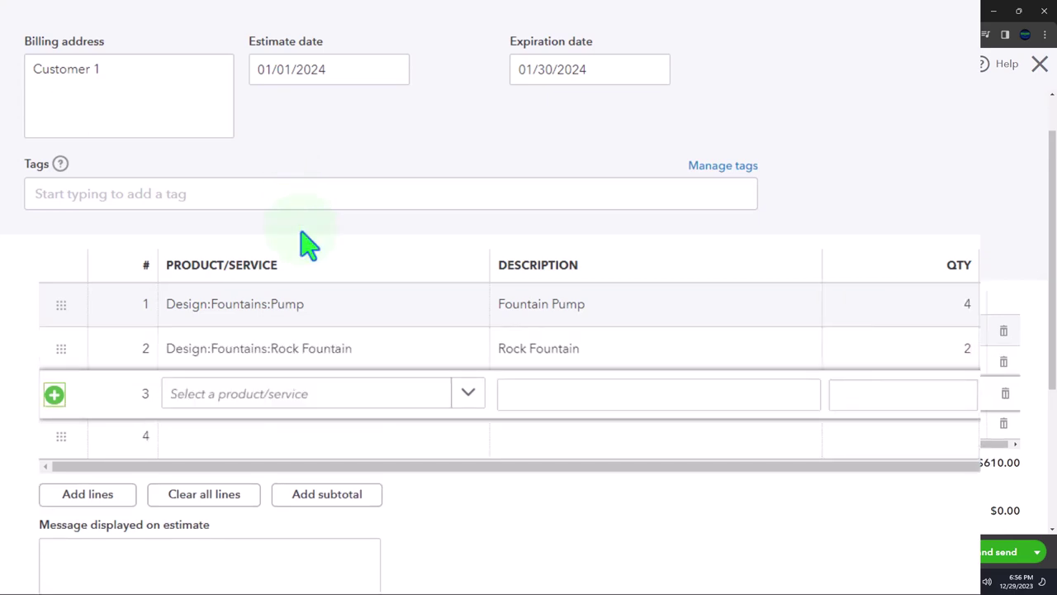
Add the Lighting product under Design as the third line item with a quantity of 5
{"action": "left_click", "coordinate": [467, 396]}
{"action": "scroll", "coordinate": [424, 276], "scroll_direction": "down", "scroll_amount": 2}
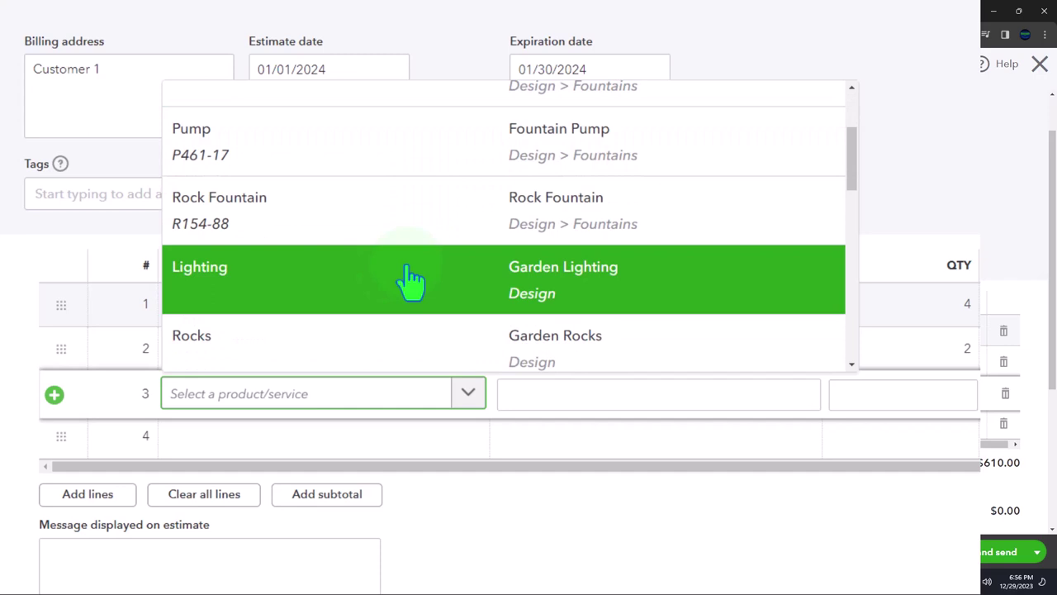
{"action": "left_click", "coordinate": [340, 293]}
{"action": "key", "text": "Tab"}
{"action": "key", "text": "Tab"}
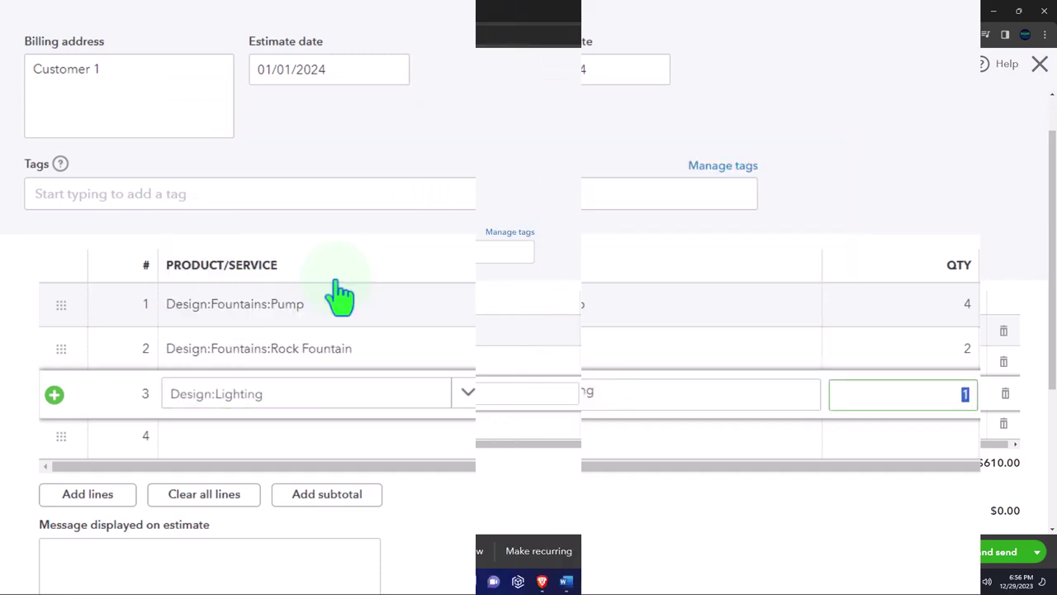
{"action": "type", "text": "5"}
{"action": "key", "text": "Tab"}
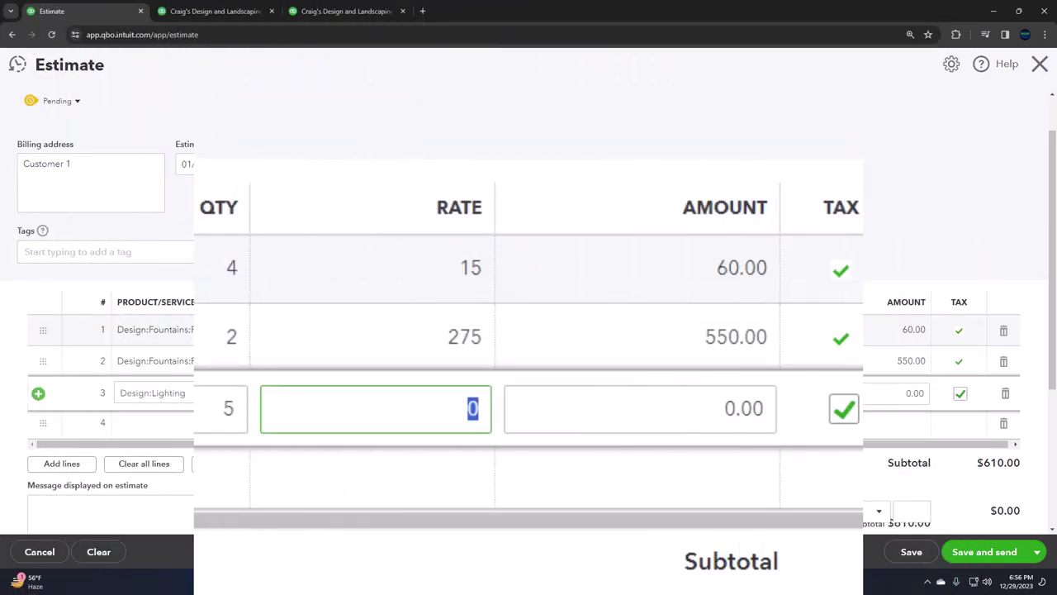
Set the rate of the garden lighting line to 5
{"action": "key", "text": "Tab"}
{"action": "left_click", "coordinate": [432, 411]}
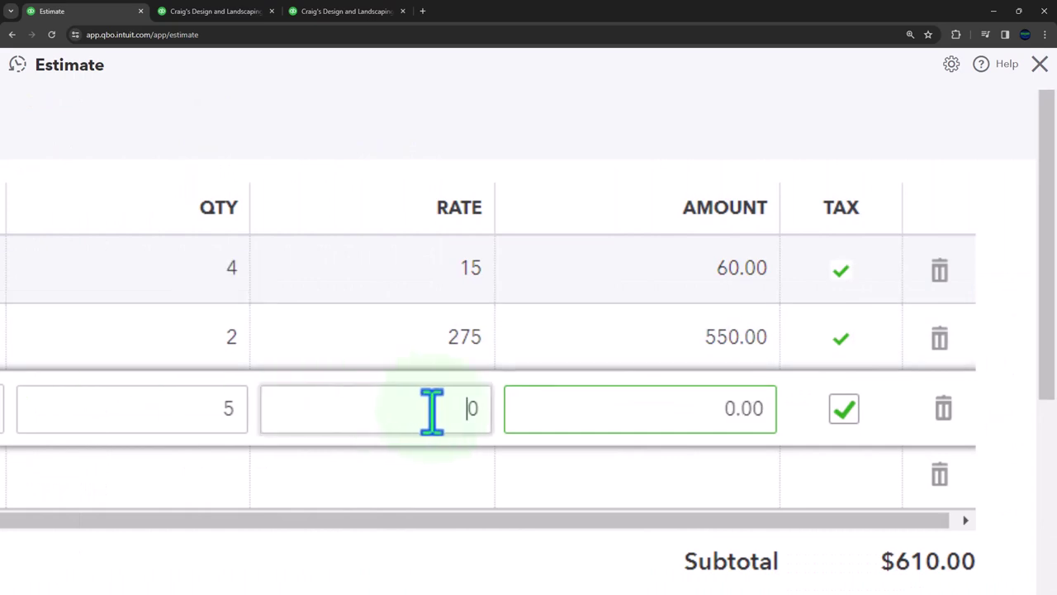
{"action": "type", "text": "5"}
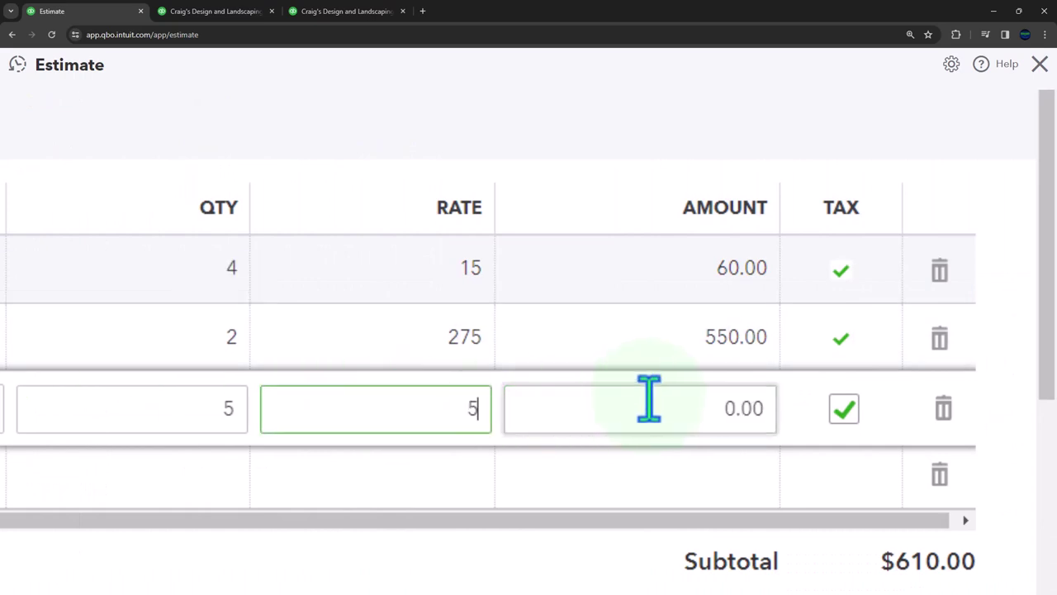
{"action": "key", "text": "Tab"}
{"action": "key", "text": "Tab"}
{"action": "key", "text": "Tab"}
Add the Gardening service under Landscaping as the fourth line item with a quantity of 2 and a rate of 100
{"action": "scroll", "coordinate": [625, 396], "scroll_direction": "down", "scroll_amount": 1}
{"action": "scroll", "coordinate": [488, 331], "scroll_direction": "down", "scroll_amount": 3}
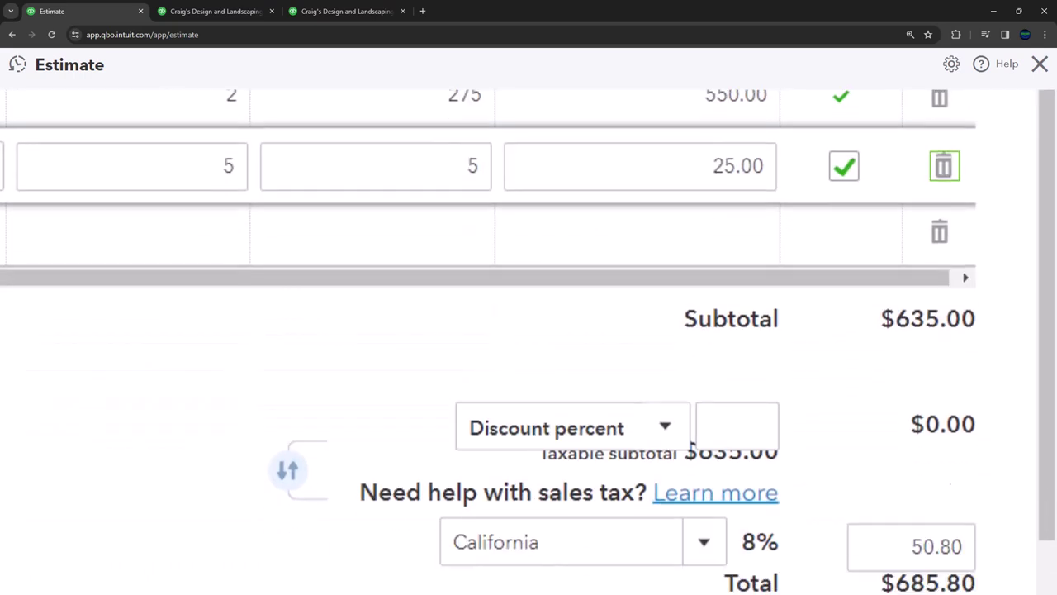
{"action": "left_click", "coordinate": [331, 319]}
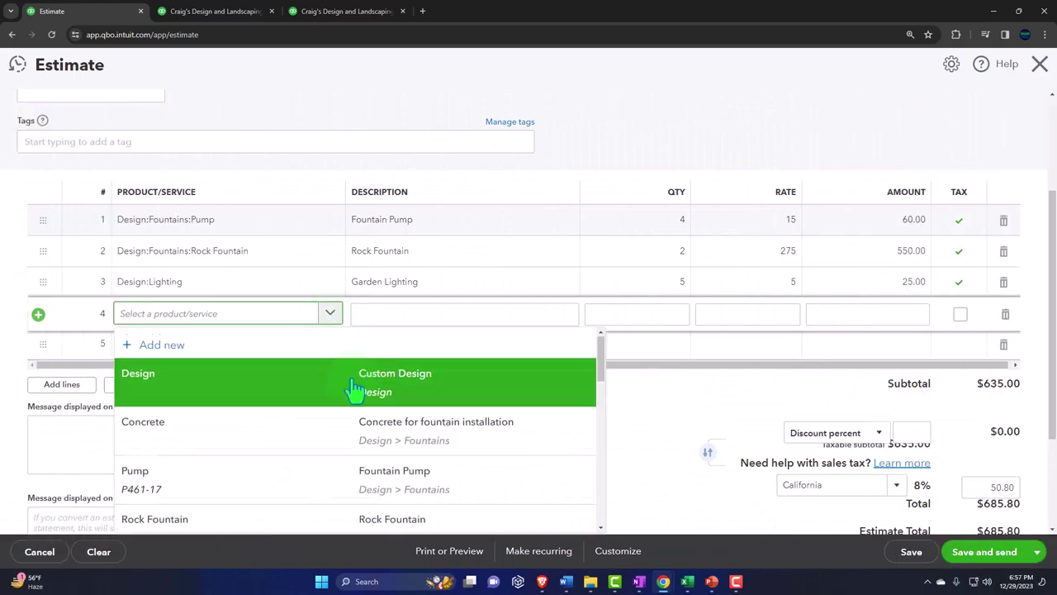
{"action": "scroll", "coordinate": [354, 388], "scroll_direction": "down", "scroll_amount": 4}
{"action": "scroll", "coordinate": [355, 389], "scroll_direction": "down", "scroll_amount": 2}
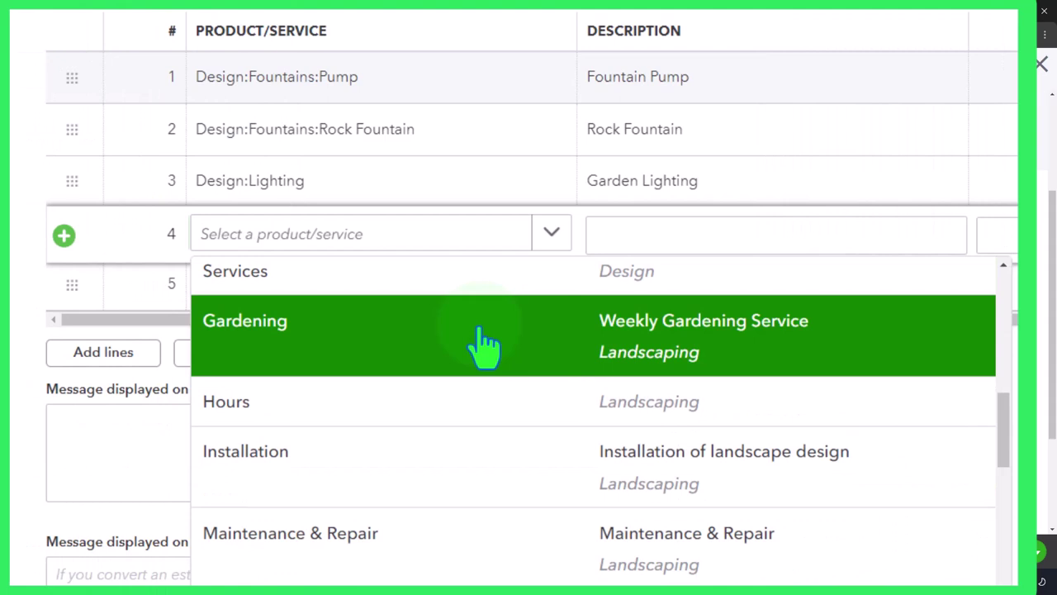
{"action": "left_click", "coordinate": [484, 343]}
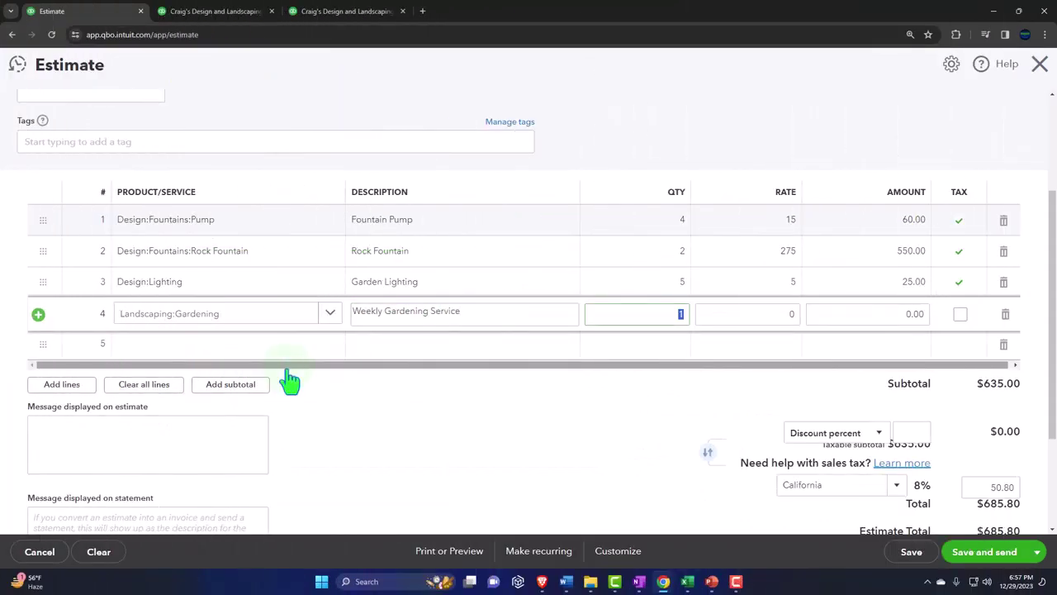
{"action": "type", "text": "2"}
{"action": "key", "text": "Tab"}
{"action": "type", "text": "100"}
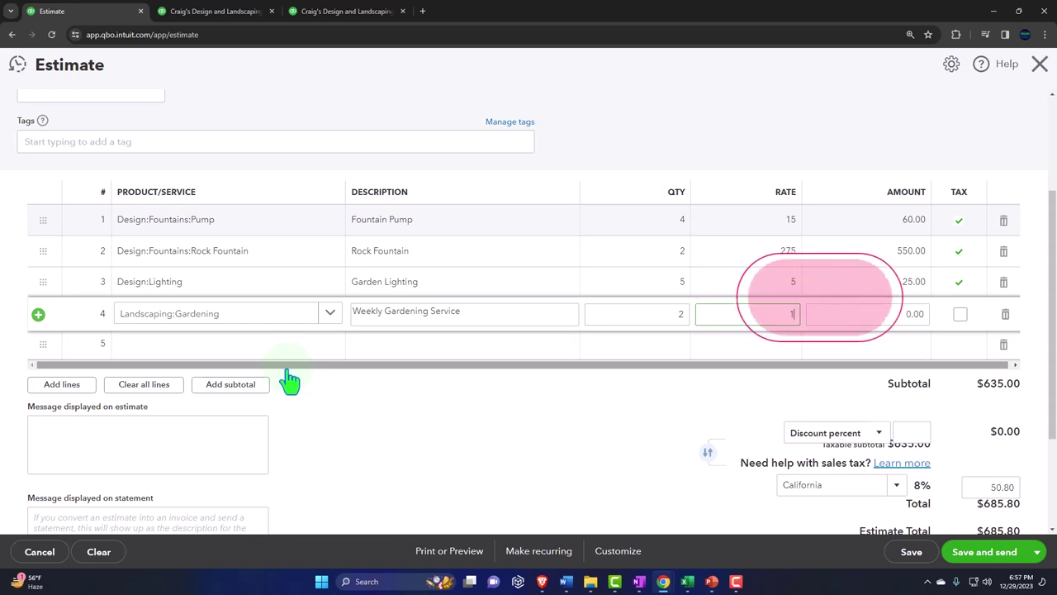
{"action": "key", "text": "Tab"}
{"action": "key", "text": "Tab"}
{"action": "key", "text": "Tab"}
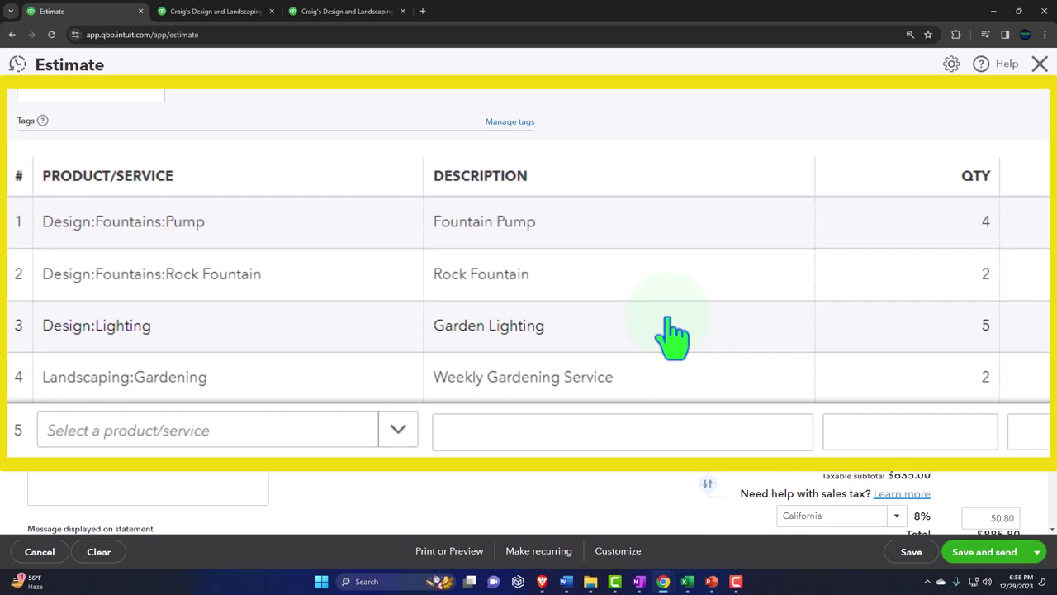
Review the estimate's totals, look through its print preview to the end of the page, and close the preview
{"action": "scroll", "coordinate": [661, 446], "scroll_direction": "down", "scroll_amount": 1}
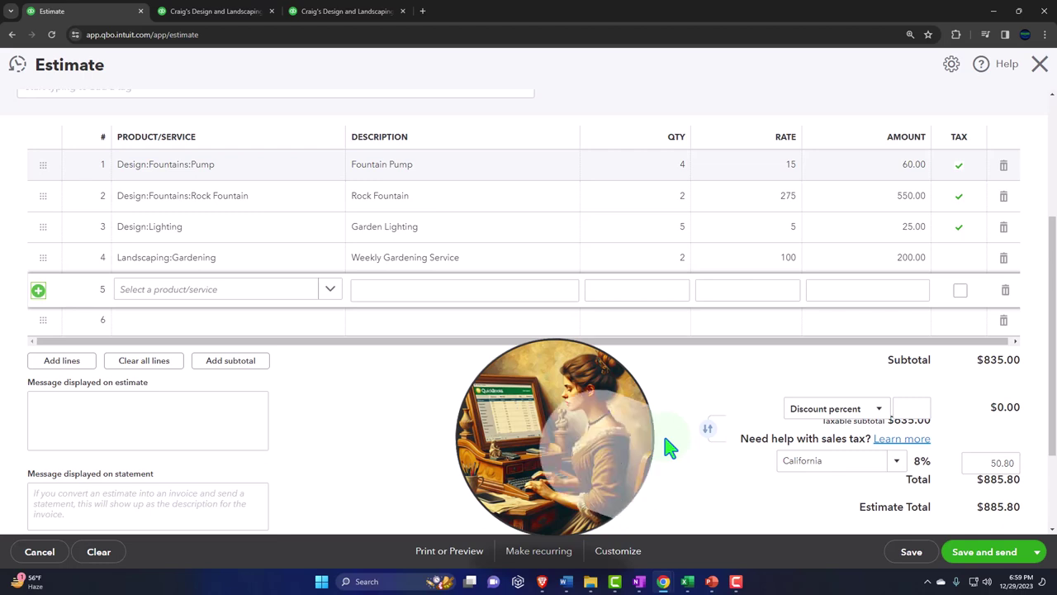
{"action": "scroll", "coordinate": [670, 447], "scroll_direction": "down", "scroll_amount": 1}
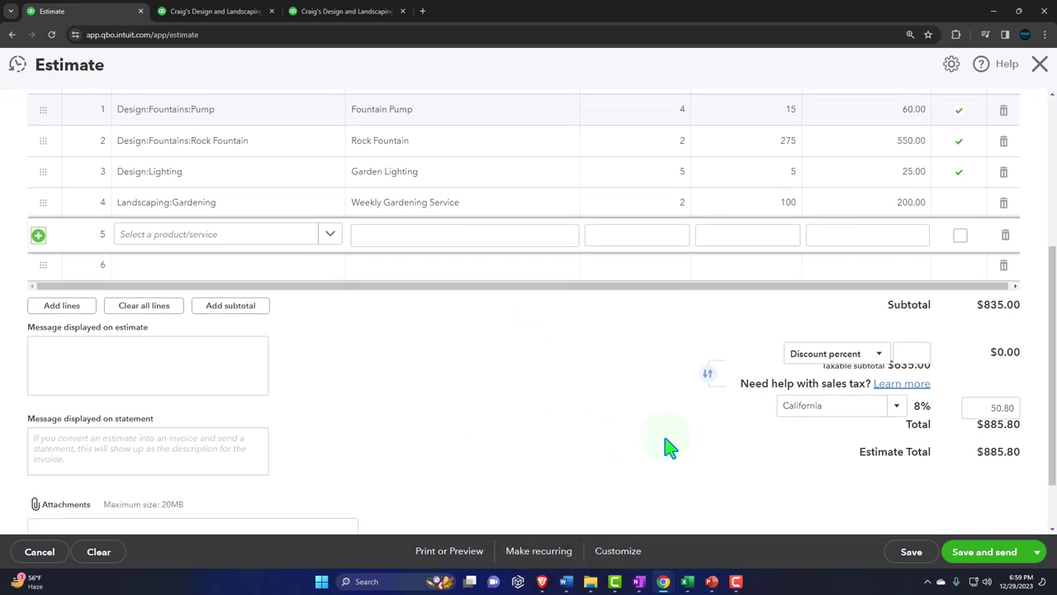
{"action": "left_click", "coordinate": [1038, 564]}
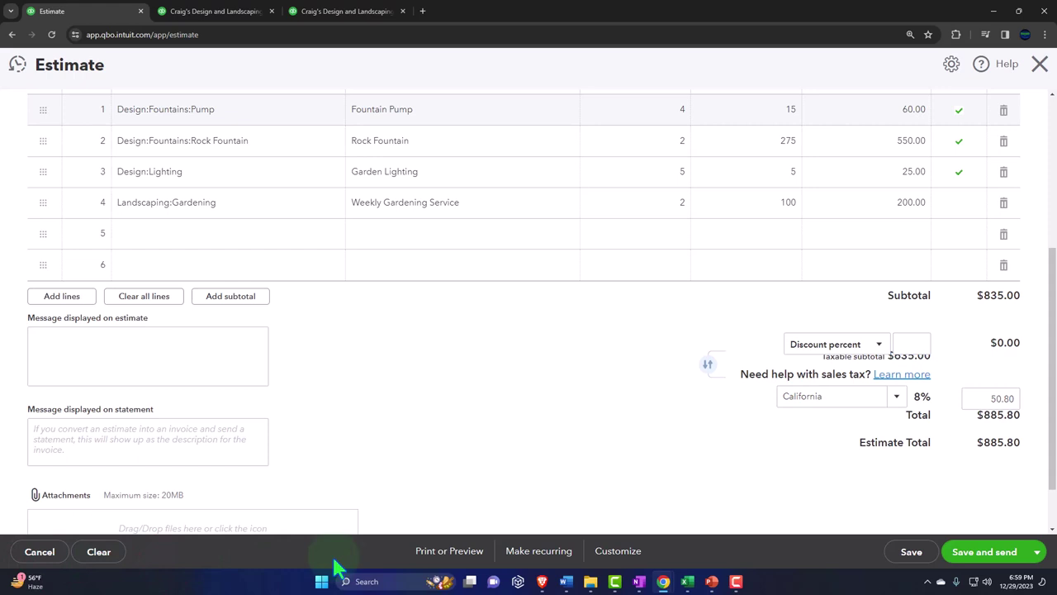
{"action": "left_click", "coordinate": [433, 560]}
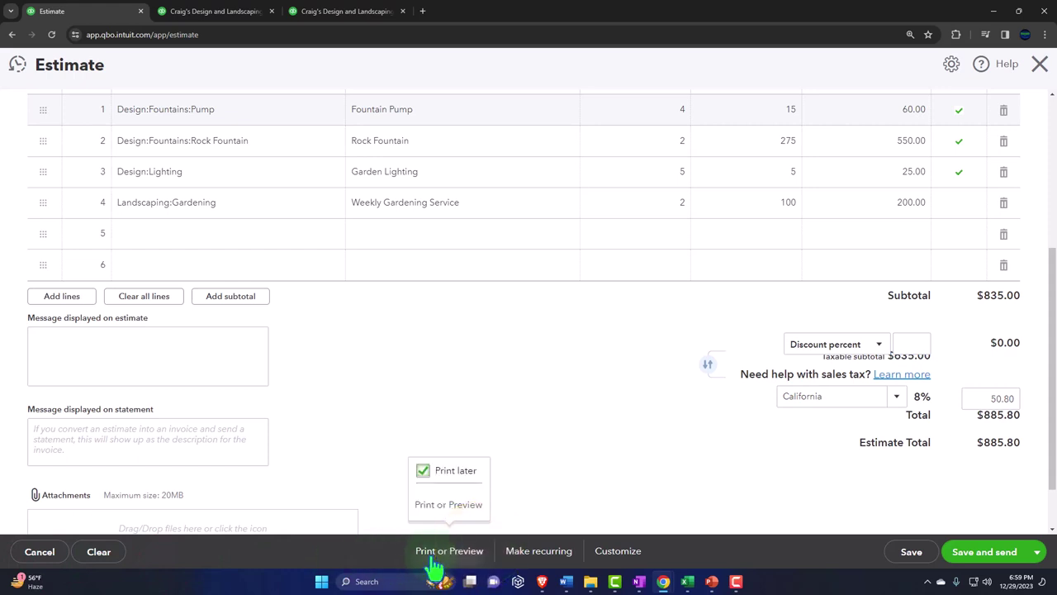
{"action": "left_click", "coordinate": [436, 514]}
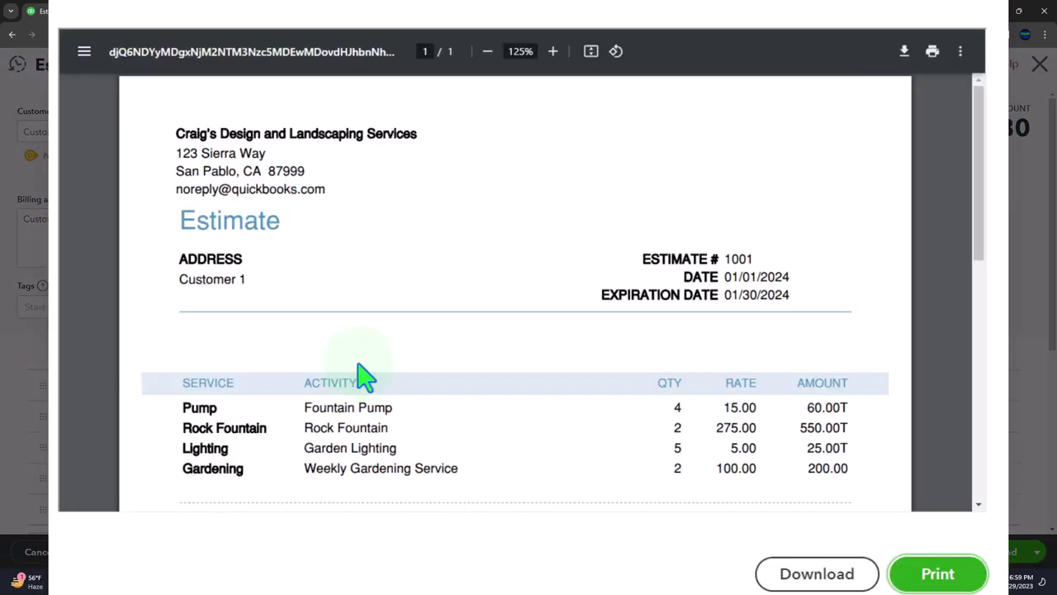
{"action": "scroll", "coordinate": [366, 377], "scroll_direction": "down", "scroll_amount": 6}
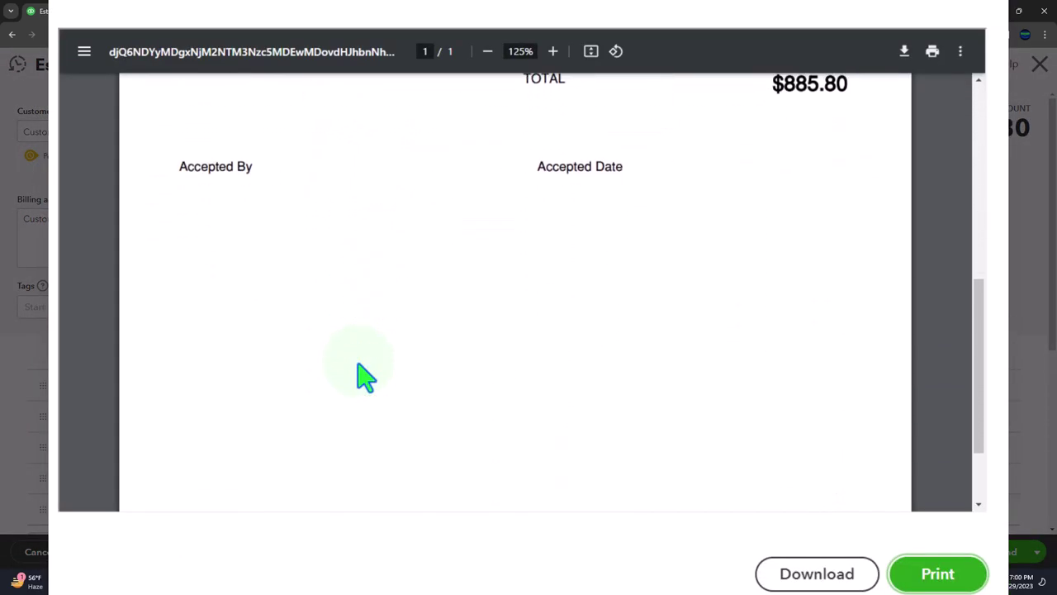
{"action": "scroll", "coordinate": [366, 378], "scroll_direction": "down", "scroll_amount": 3}
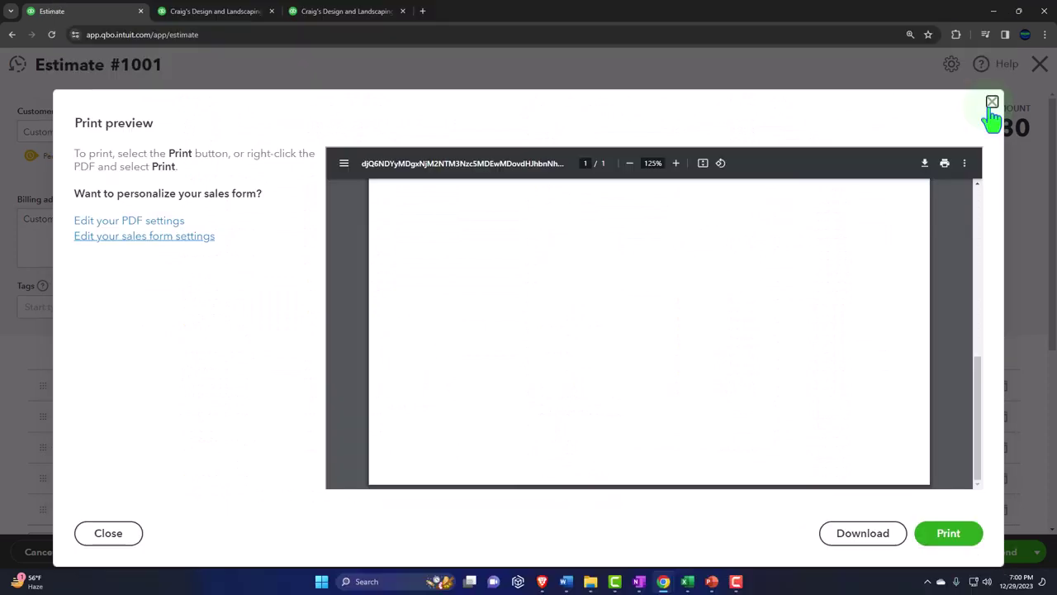
{"action": "left_click", "coordinate": [992, 103]}
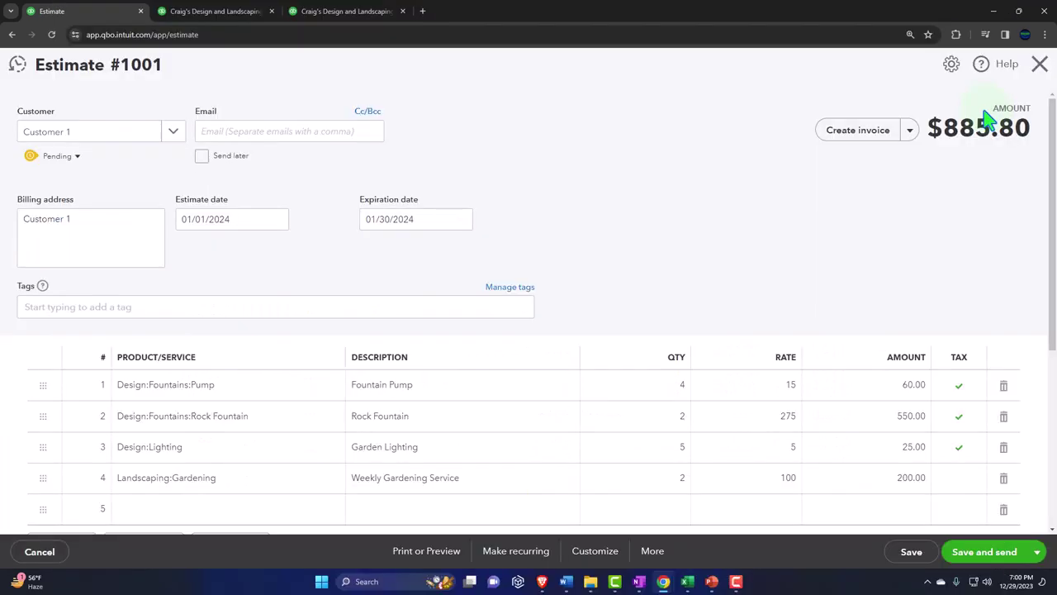
Examine the recurring, form customization and additional actions available for the estimate
{"action": "left_click", "coordinate": [535, 565]}
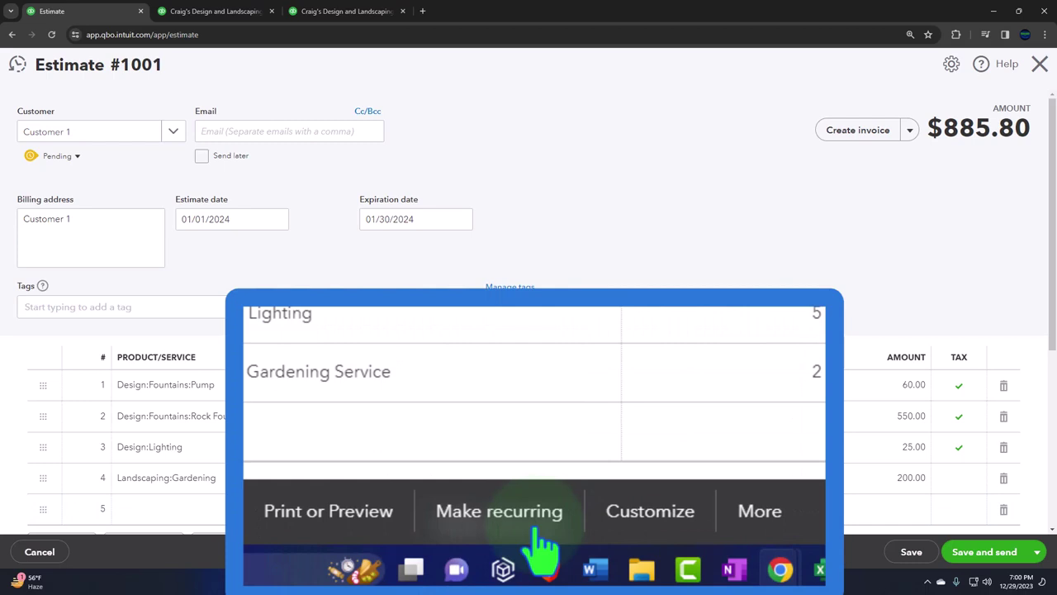
{"action": "left_click", "coordinate": [683, 529]}
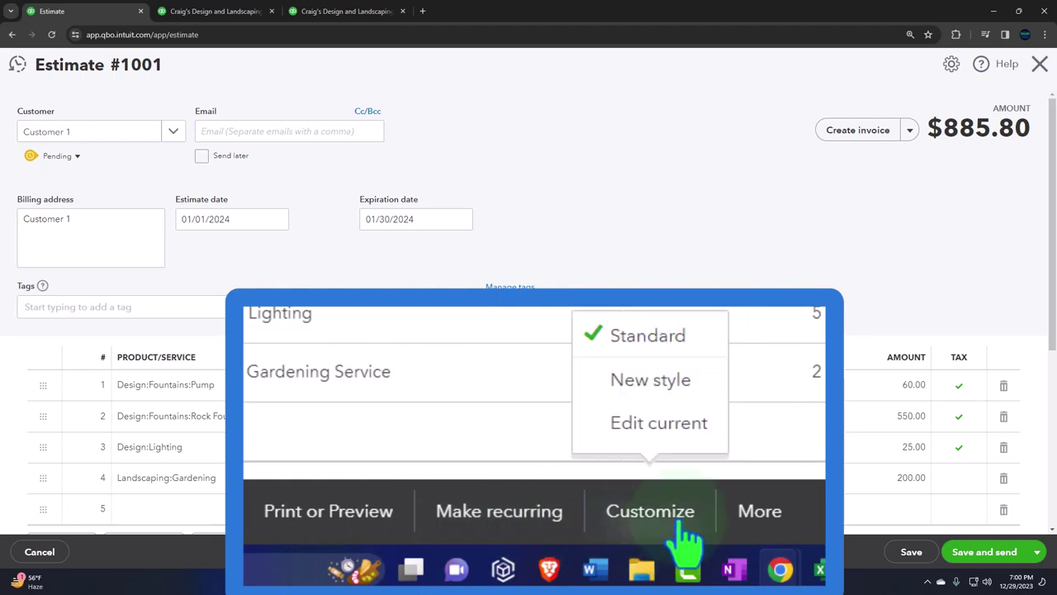
{"action": "left_click", "coordinate": [756, 518]}
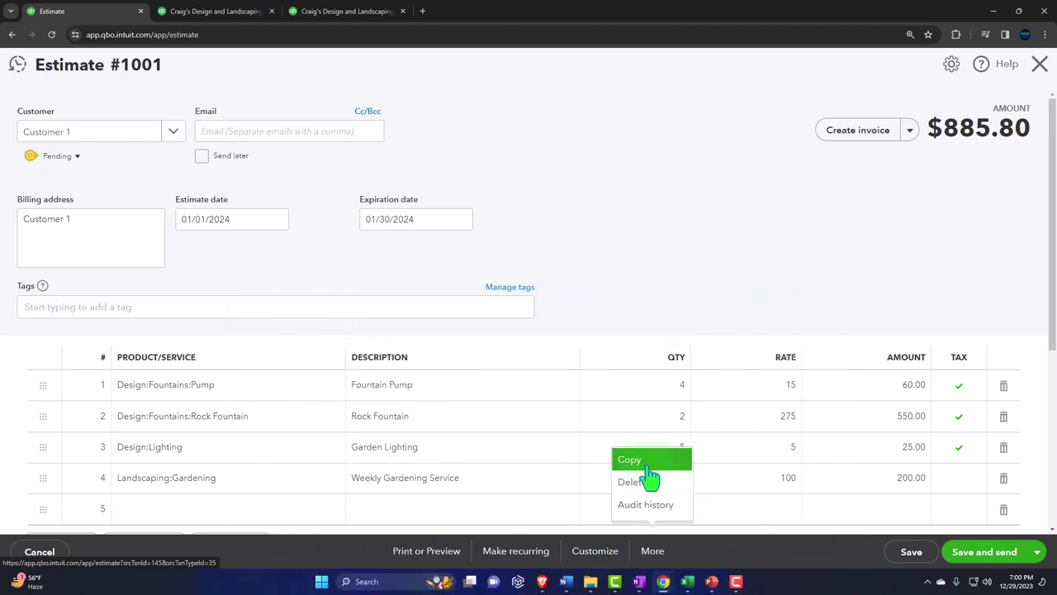
{"action": "left_click", "coordinate": [732, 561]}
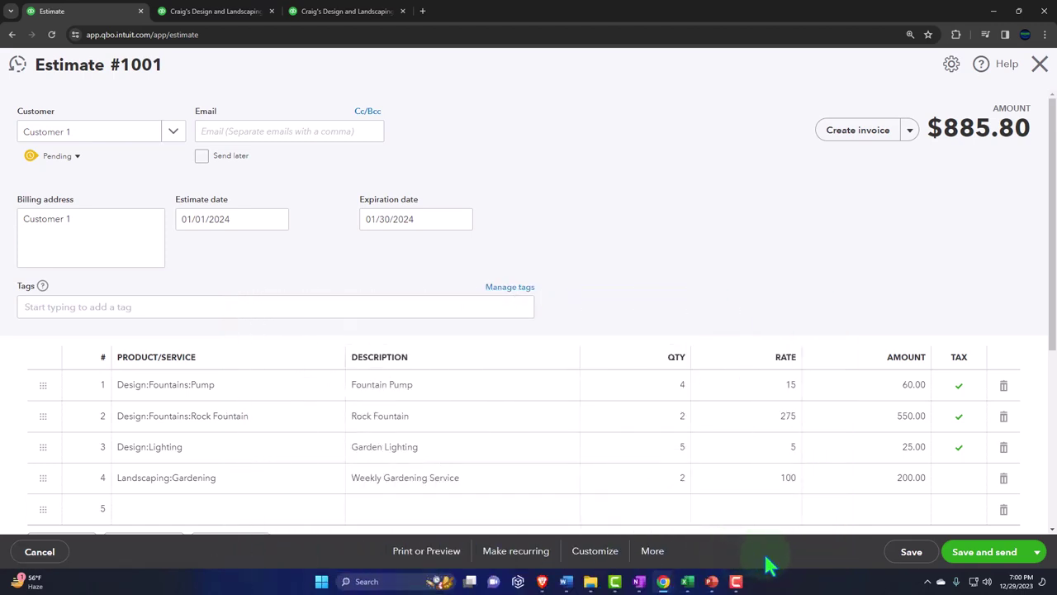
Save the estimate for Customer 1 and close its form
{"action": "left_click", "coordinate": [1036, 554]}
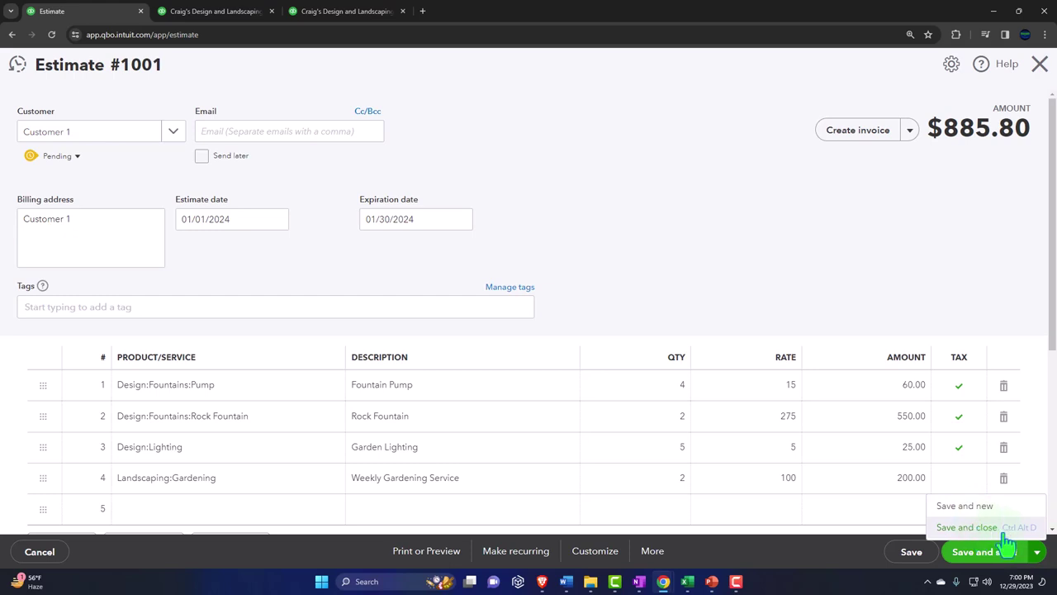
{"action": "left_click", "coordinate": [1007, 530]}
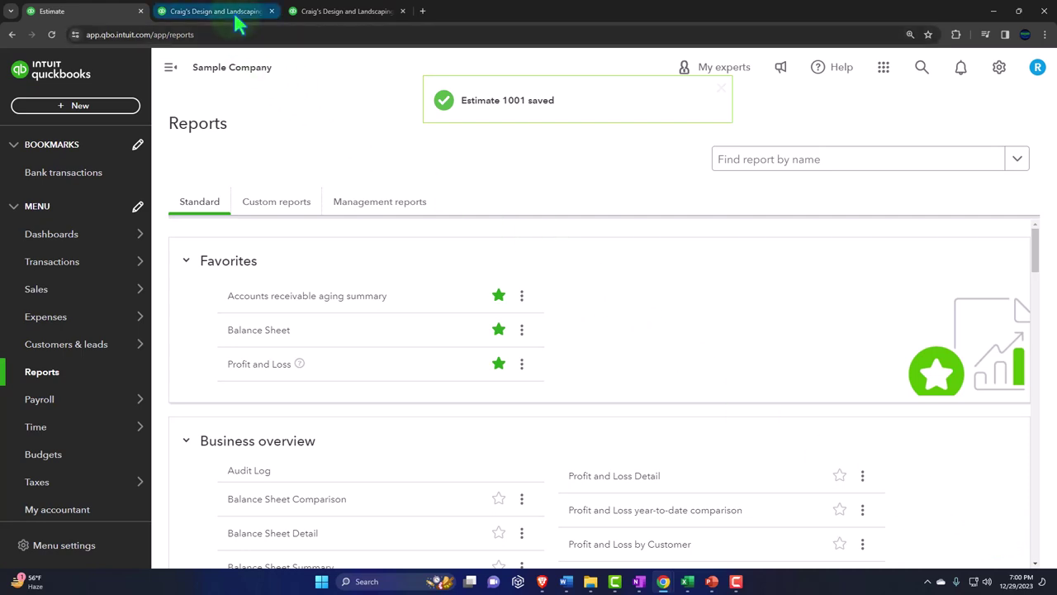
{"action": "left_click", "coordinate": [309, 21]}
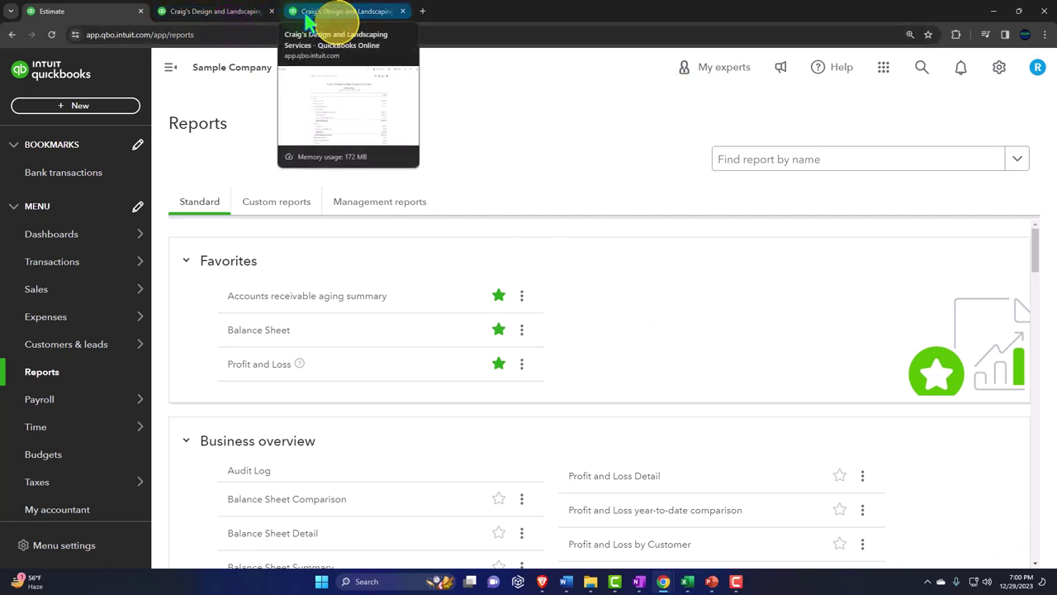
Open the list of all sales transactions in the Sales area, with the navigation menu collapsed
{"action": "left_click", "coordinate": [44, 299]}
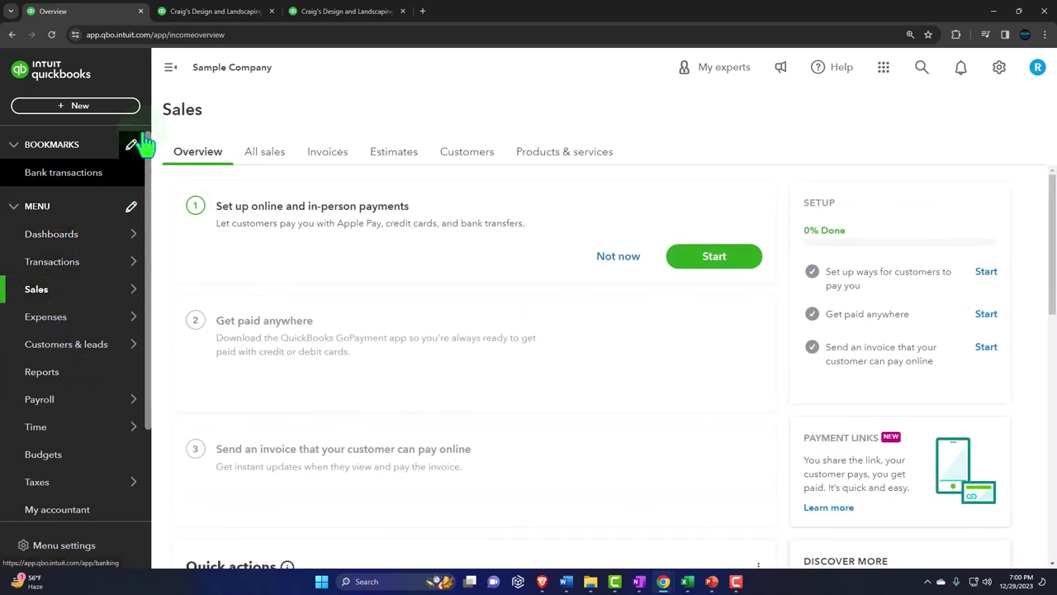
{"action": "left_click", "coordinate": [169, 68]}
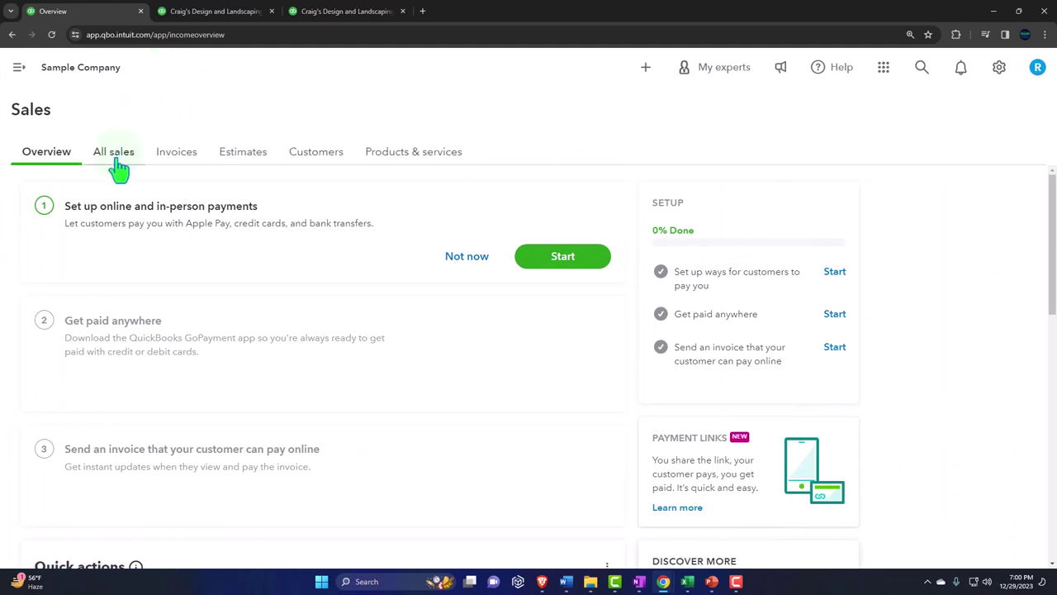
{"action": "left_click", "coordinate": [117, 160]}
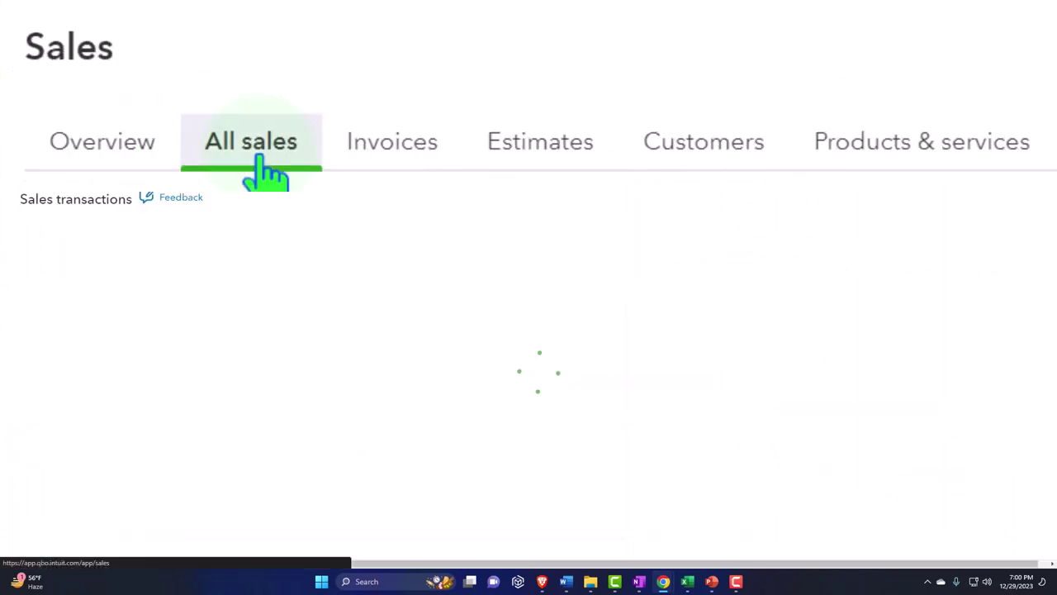
{"action": "scroll", "coordinate": [102, 295], "scroll_direction": "down", "scroll_amount": 1}
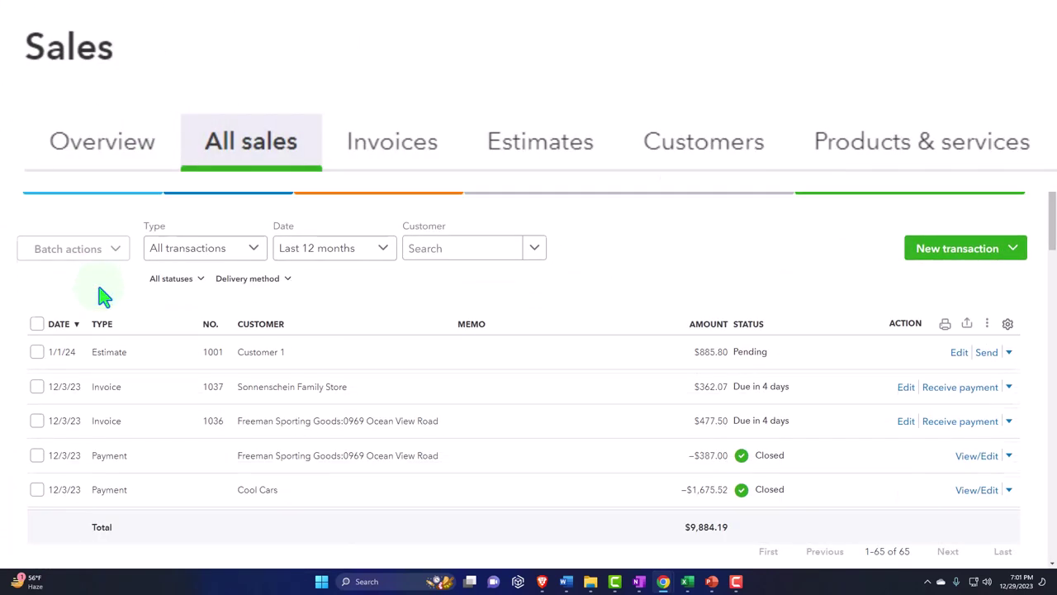
Filter the sales transactions by type to Estimates, dismiss the guided tour tip, and check the actions offered for Customer 1's estimate
{"action": "left_click", "coordinate": [255, 250]}
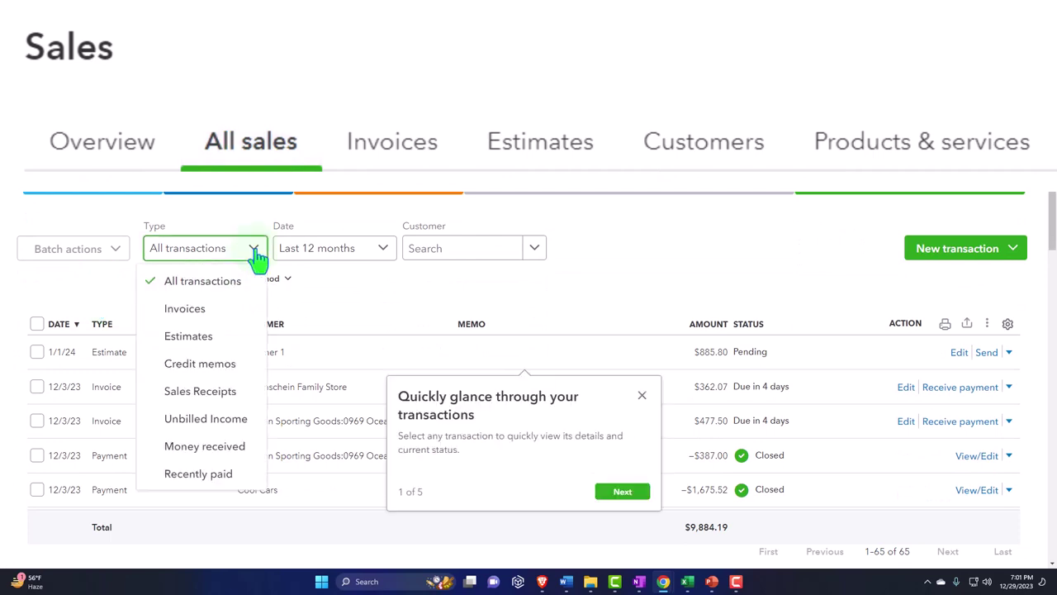
{"action": "left_click", "coordinate": [454, 337]}
{"action": "scroll", "coordinate": [395, 330], "scroll_direction": "up", "scroll_amount": 1}
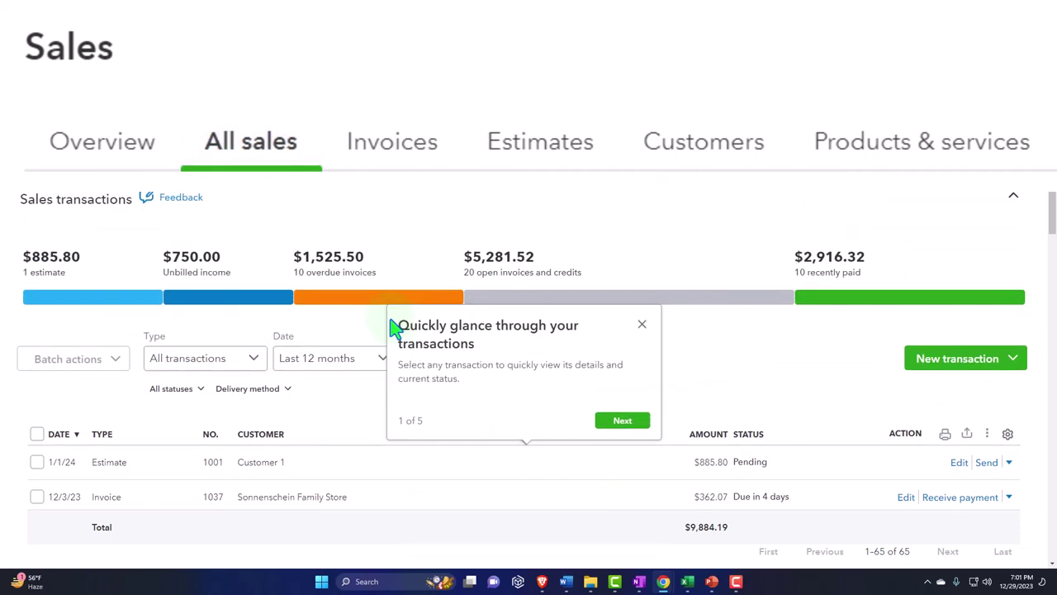
{"action": "scroll", "coordinate": [366, 417], "scroll_direction": "down", "scroll_amount": 1}
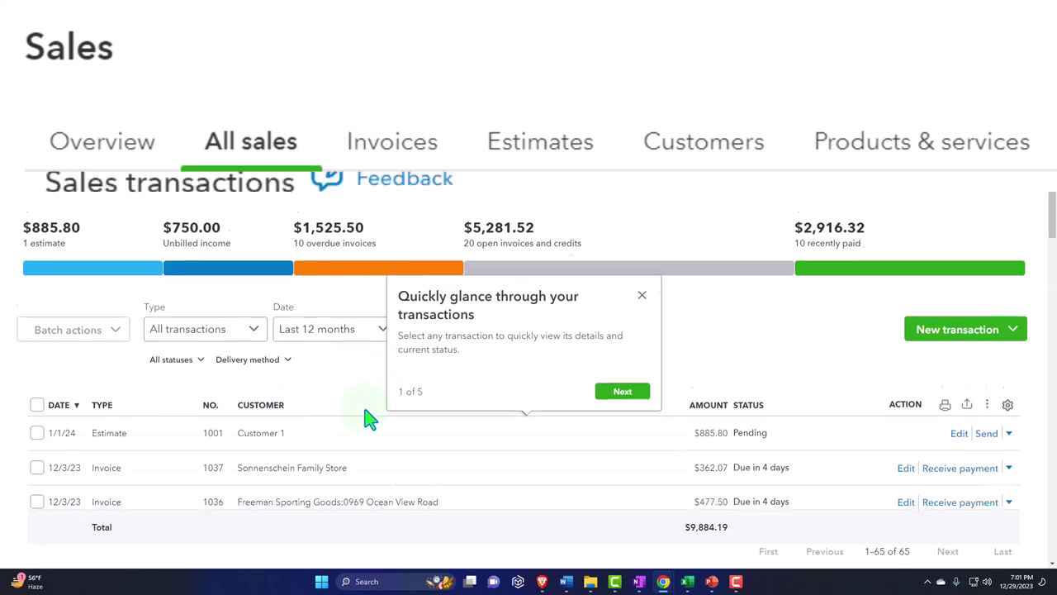
{"action": "scroll", "coordinate": [370, 420], "scroll_direction": "down", "scroll_amount": 1}
{"action": "left_click", "coordinate": [253, 308]}
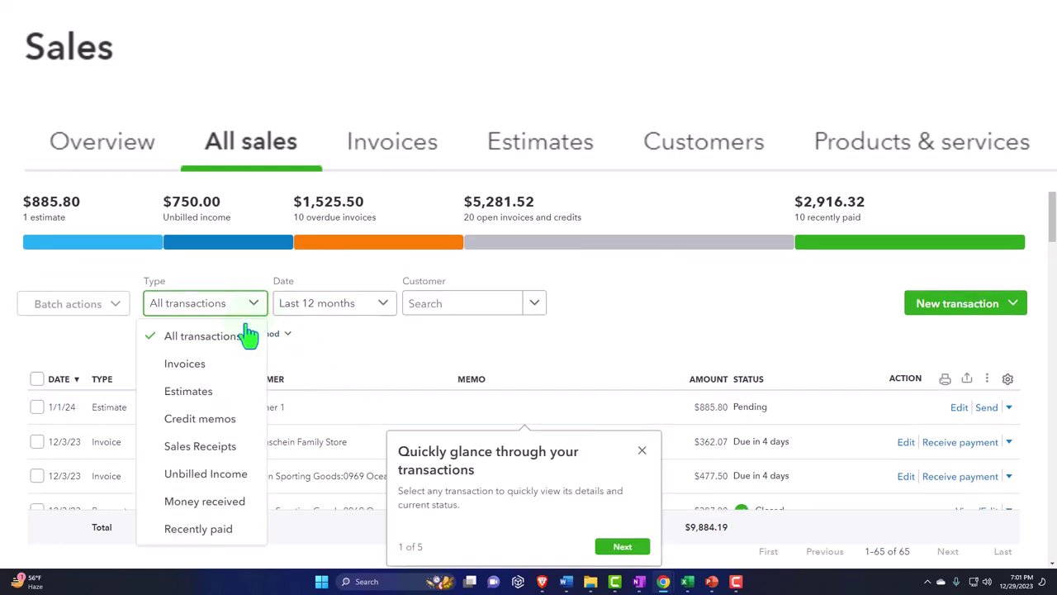
{"action": "left_click", "coordinate": [217, 393]}
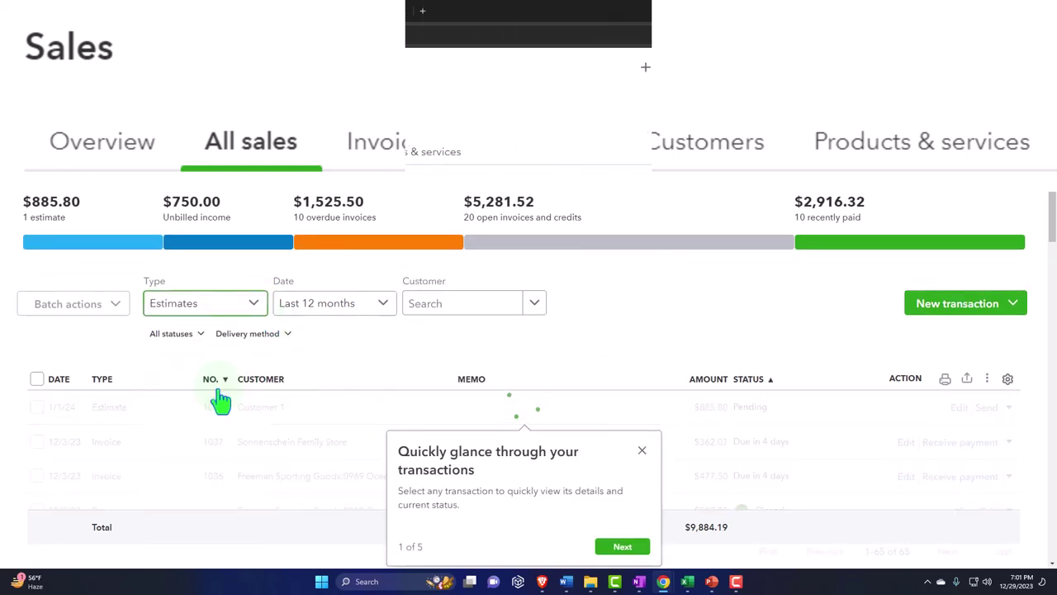
{"action": "left_click", "coordinate": [641, 452]}
{"action": "scroll", "coordinate": [673, 449], "scroll_direction": "down", "scroll_amount": 3}
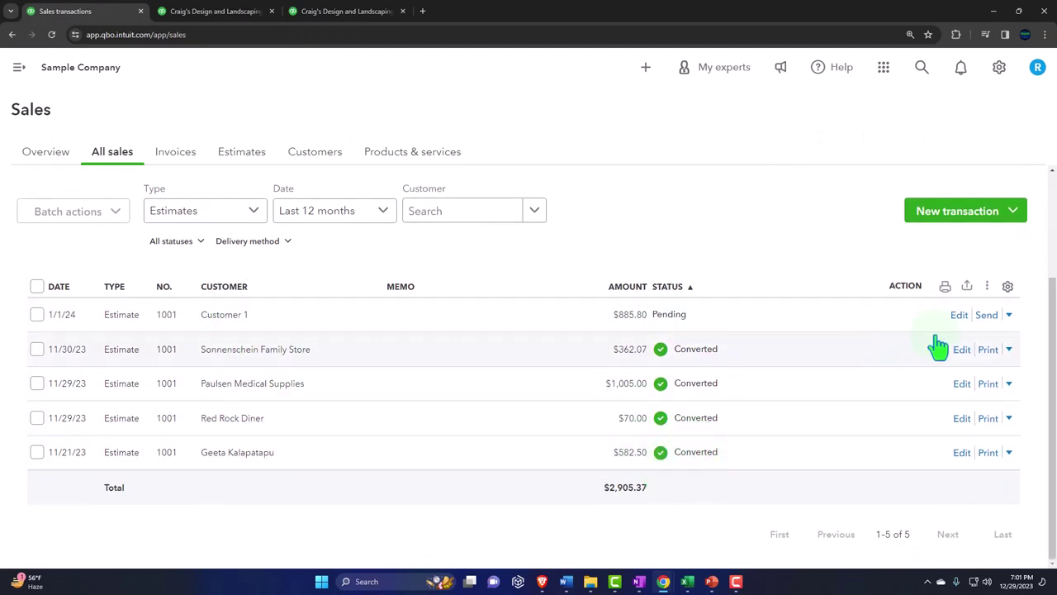
{"action": "left_click", "coordinate": [1010, 316]}
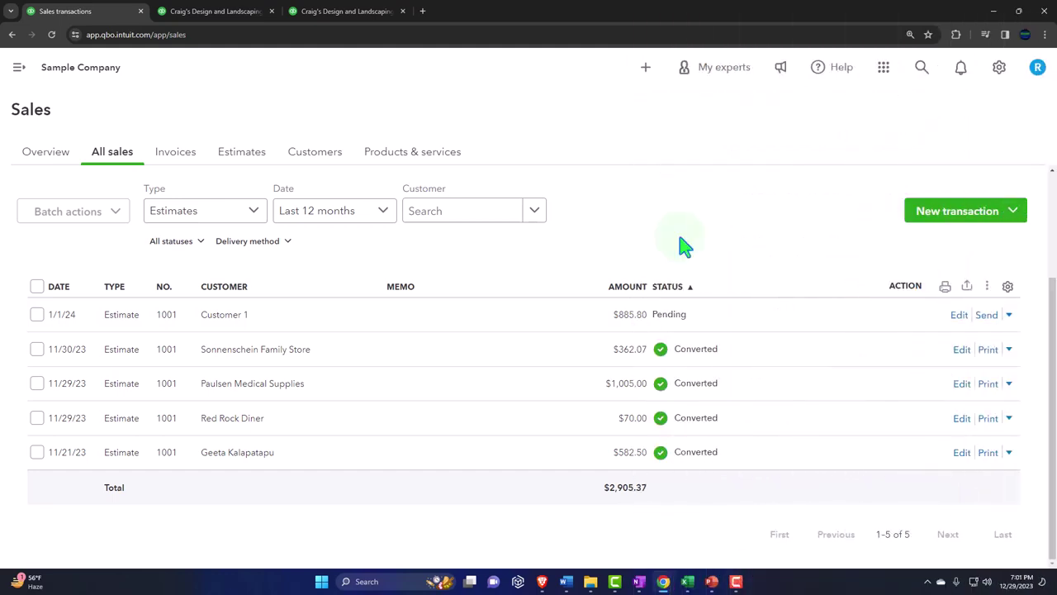
Open the dedicated estimates list in the Sales area and filter it by the status Pending, expired
{"action": "left_click", "coordinate": [250, 162]}
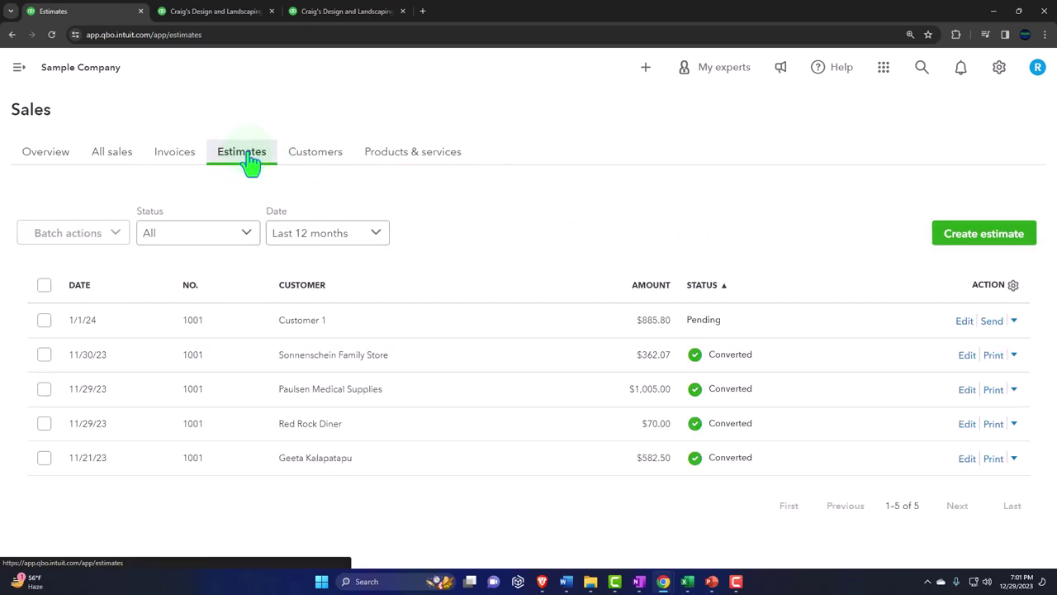
{"action": "left_click", "coordinate": [154, 330]}
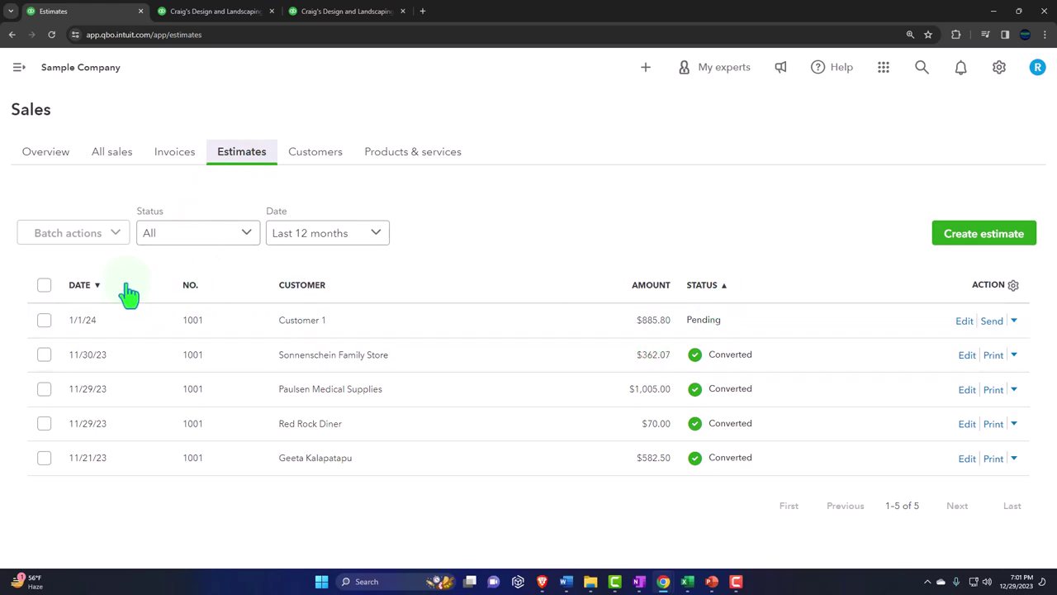
{"action": "left_click", "coordinate": [118, 237]}
{"action": "left_click", "coordinate": [240, 239]}
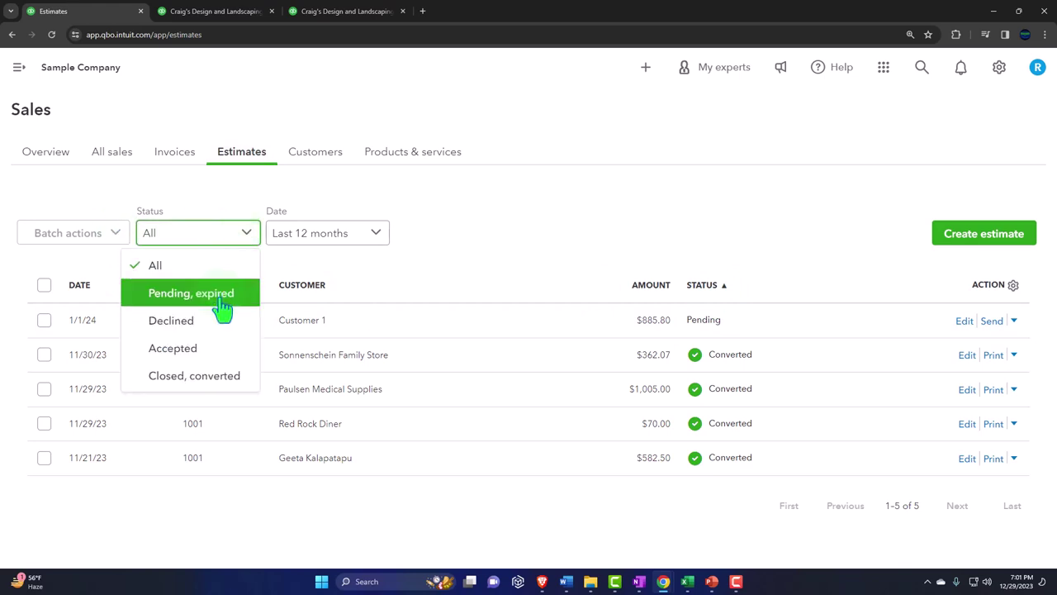
{"action": "left_click", "coordinate": [224, 330]}
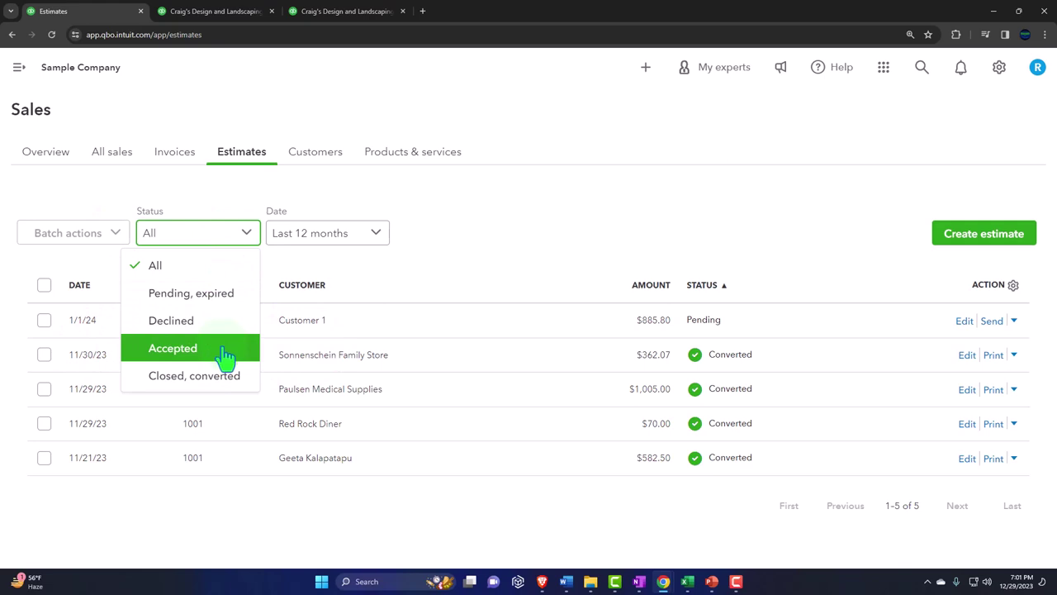
{"action": "left_click", "coordinate": [213, 304]}
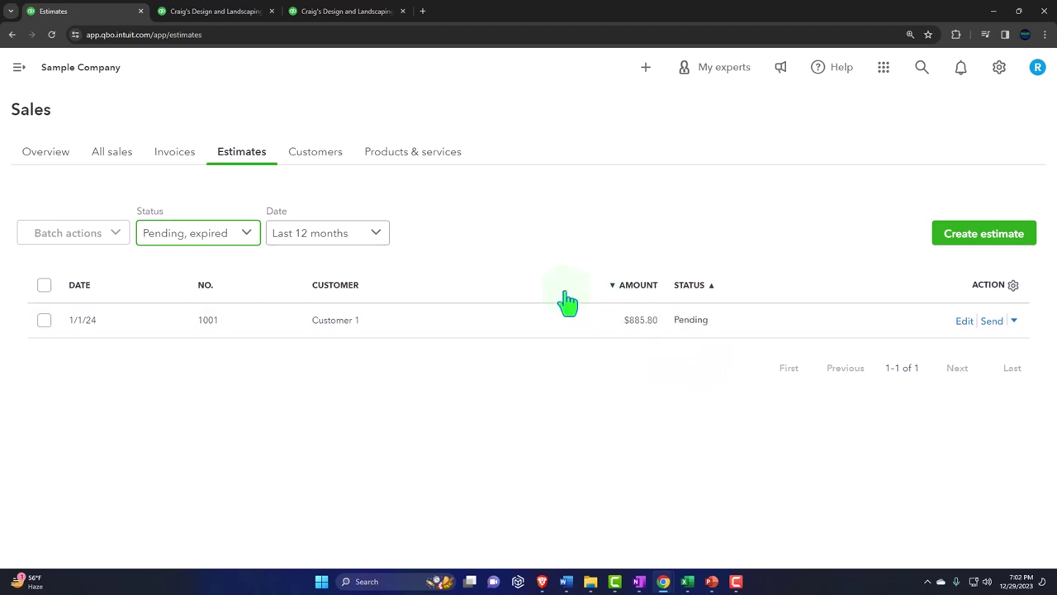
Narrow the customer list to those with open estimates and review Customer 1's transaction list
{"action": "left_click", "coordinate": [692, 159]}
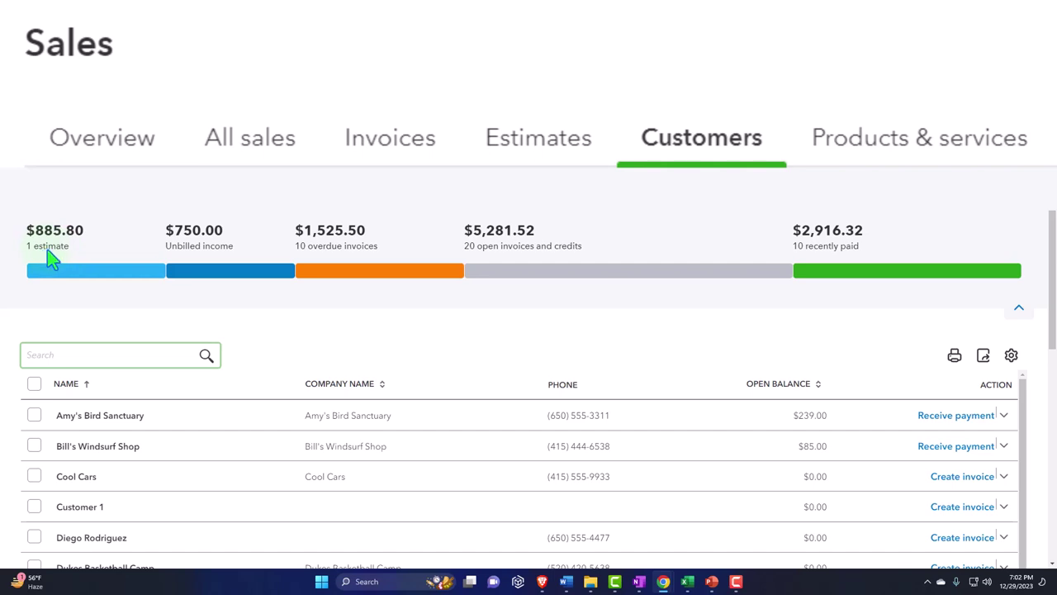
{"action": "left_click", "coordinate": [53, 283]}
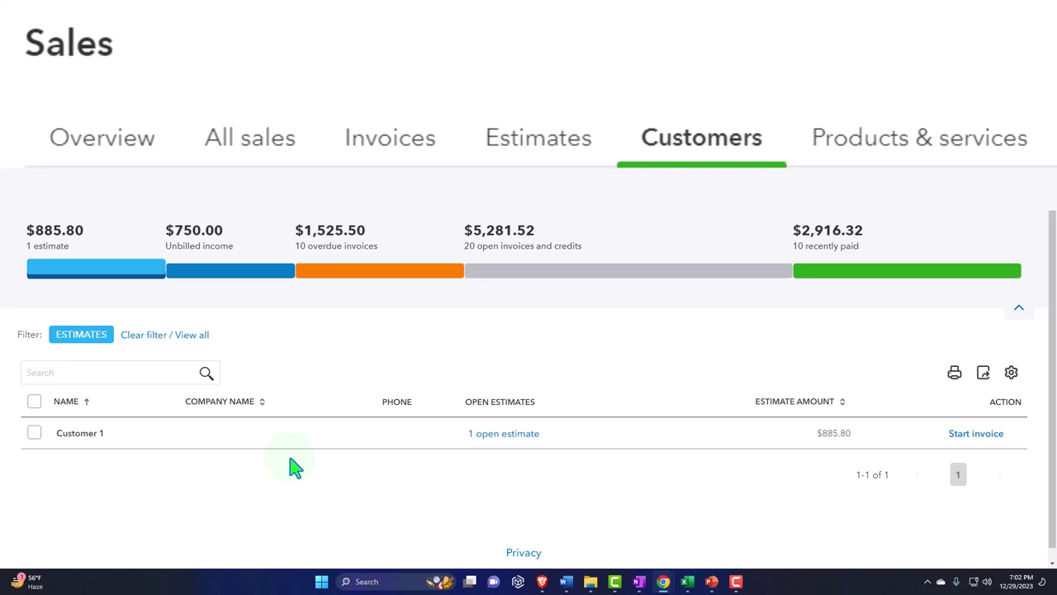
{"action": "left_click", "coordinate": [93, 442]}
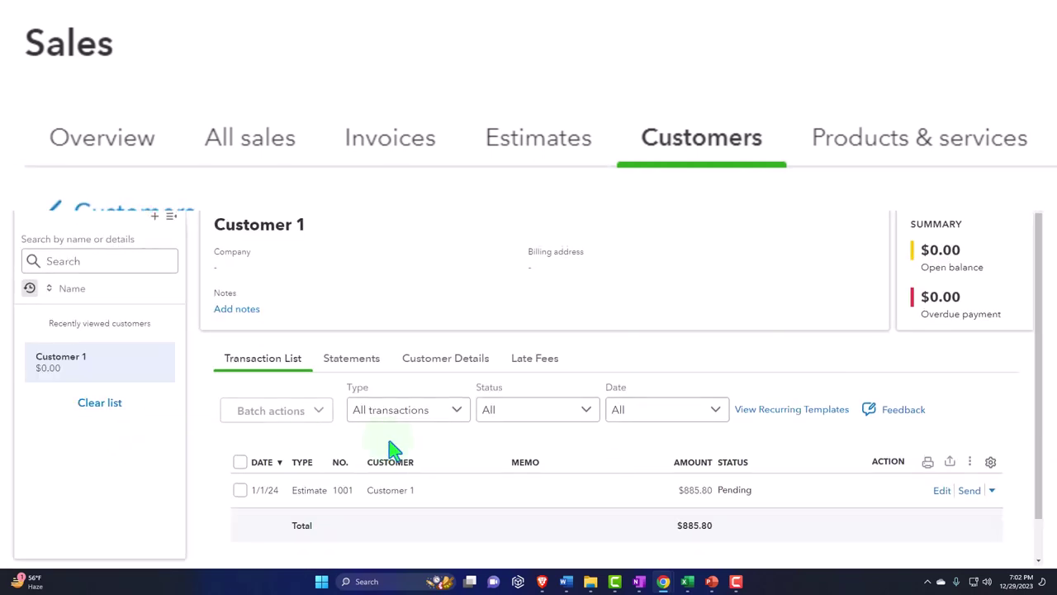
{"action": "scroll", "coordinate": [392, 450], "scroll_direction": "down", "scroll_amount": 1}
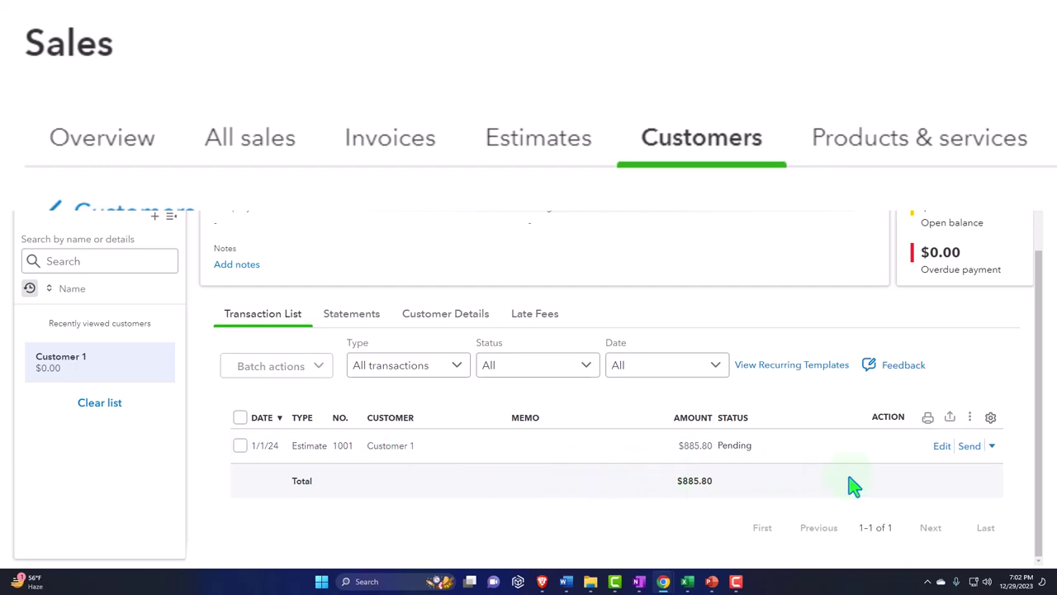
{"action": "scroll", "coordinate": [855, 487], "scroll_direction": "up", "scroll_amount": 1}
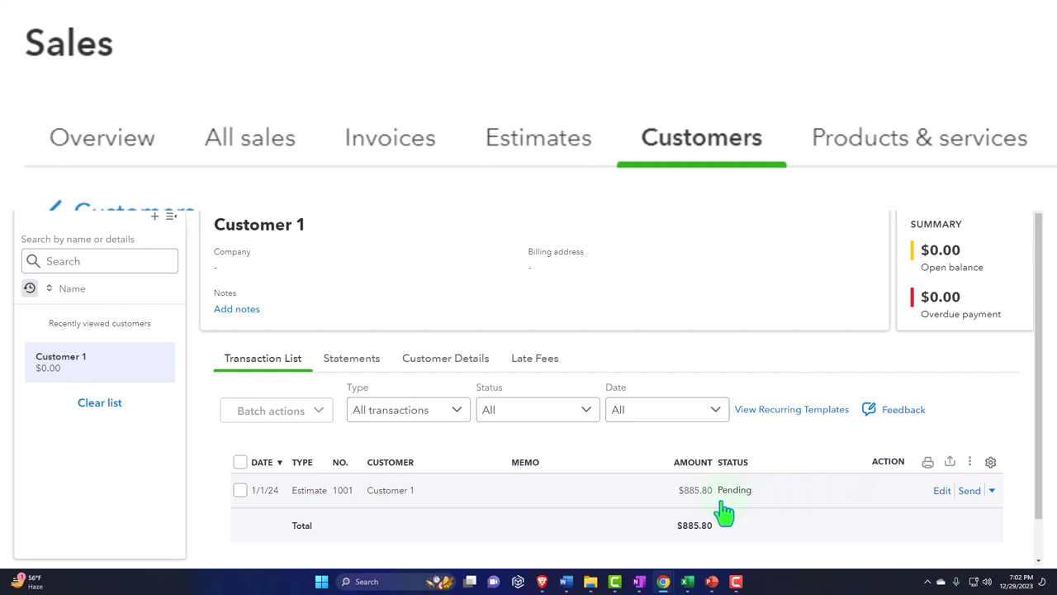
Update the status of Customer 1's estimate to Accepted from the estimates list, leaving the accepted-by name and date blank
{"action": "left_click", "coordinate": [514, 156]}
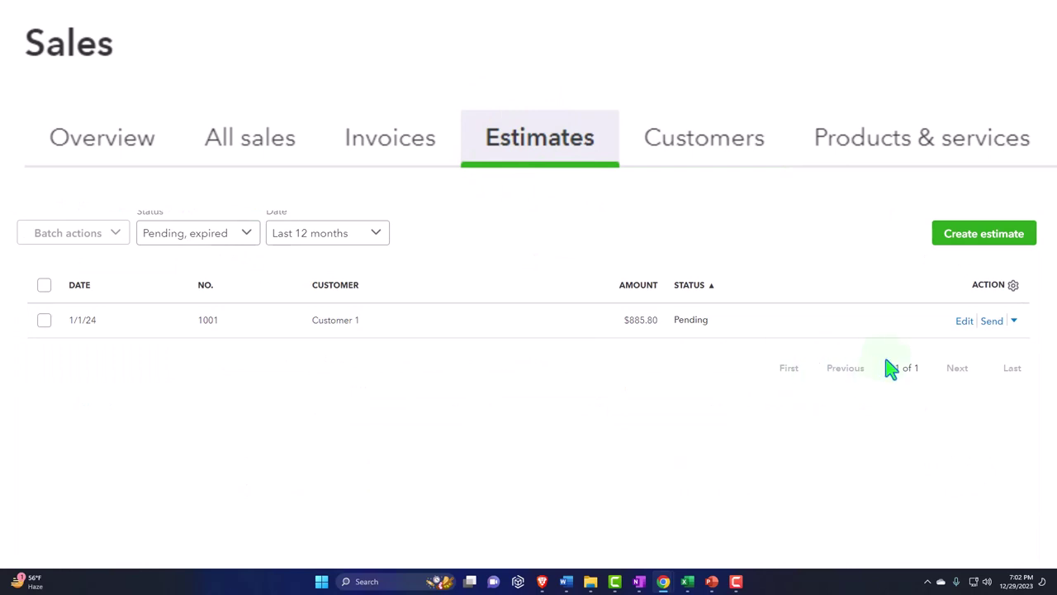
{"action": "left_click", "coordinate": [1014, 324]}
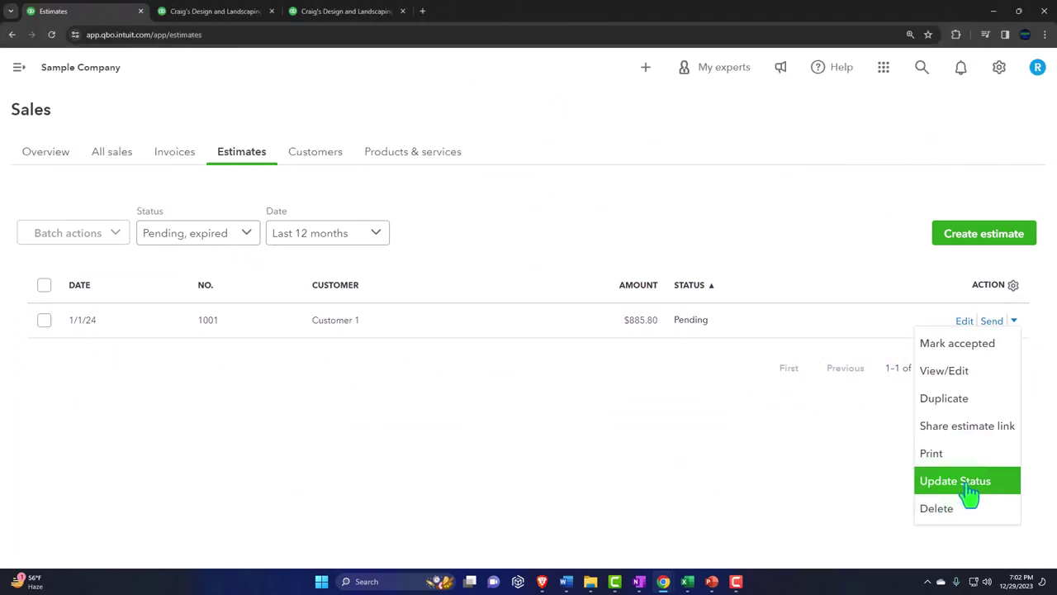
{"action": "left_click", "coordinate": [969, 492]}
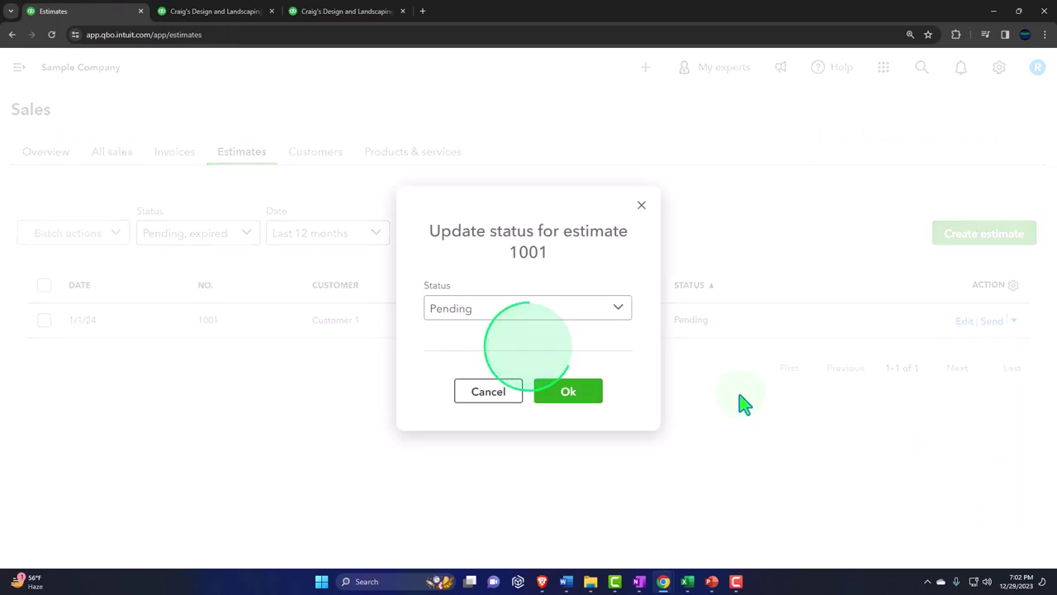
{"action": "left_click", "coordinate": [627, 323]}
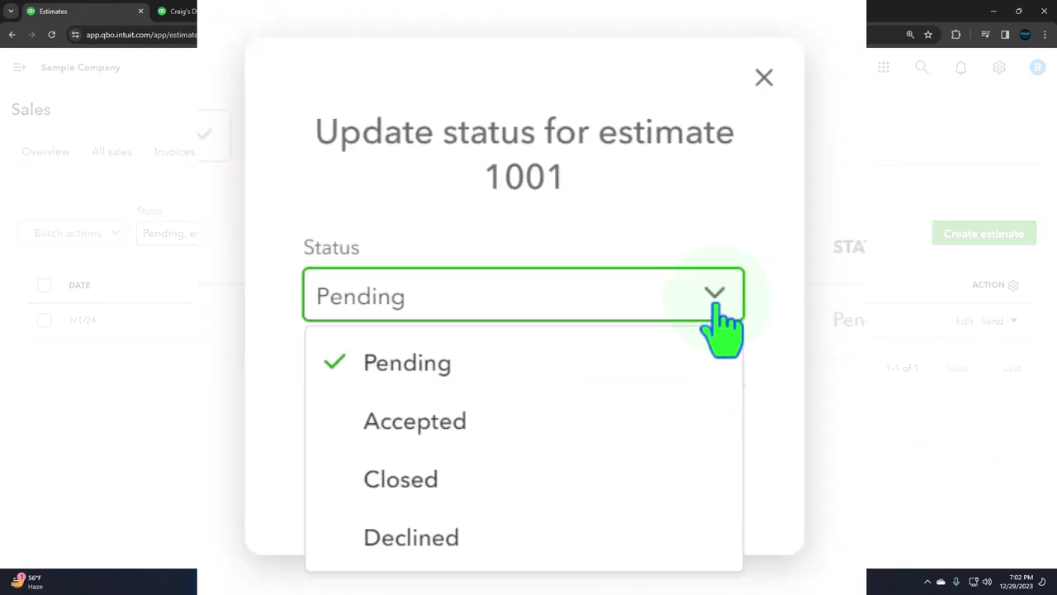
{"action": "left_click", "coordinate": [526, 423]}
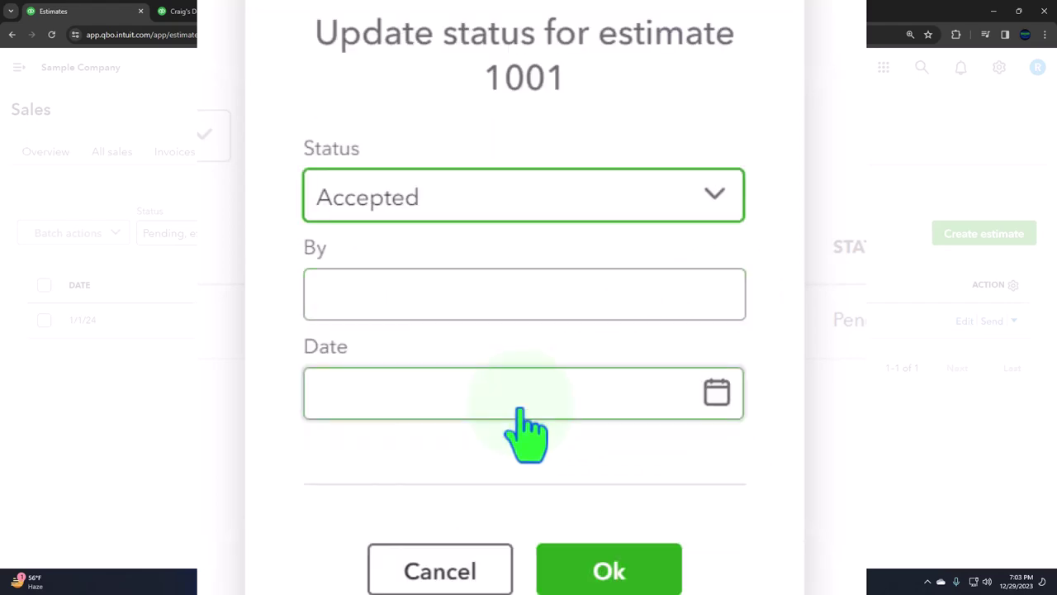
{"action": "left_click", "coordinate": [399, 293]}
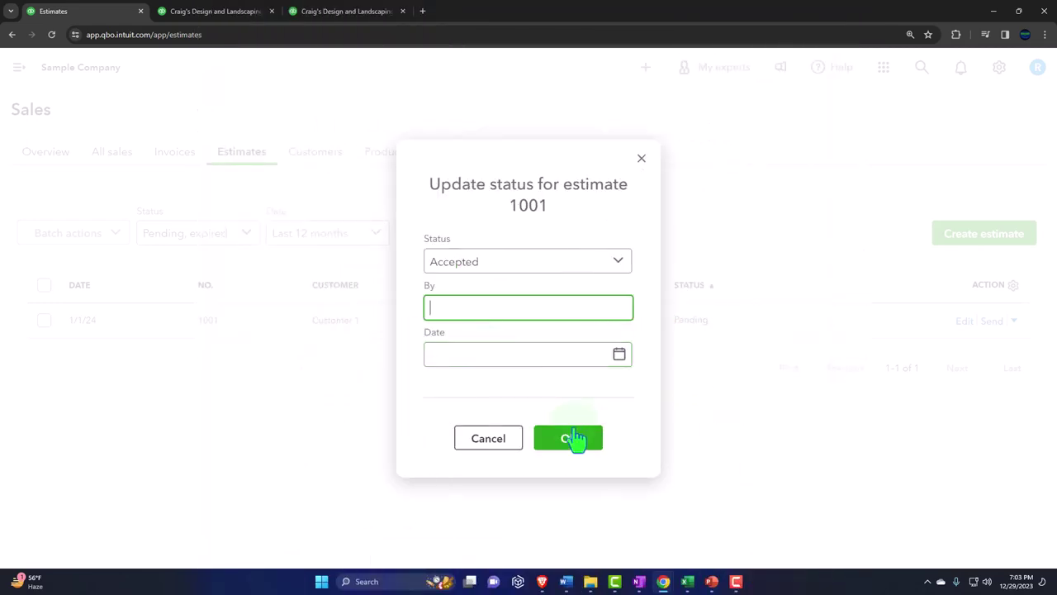
{"action": "left_click", "coordinate": [570, 438]}
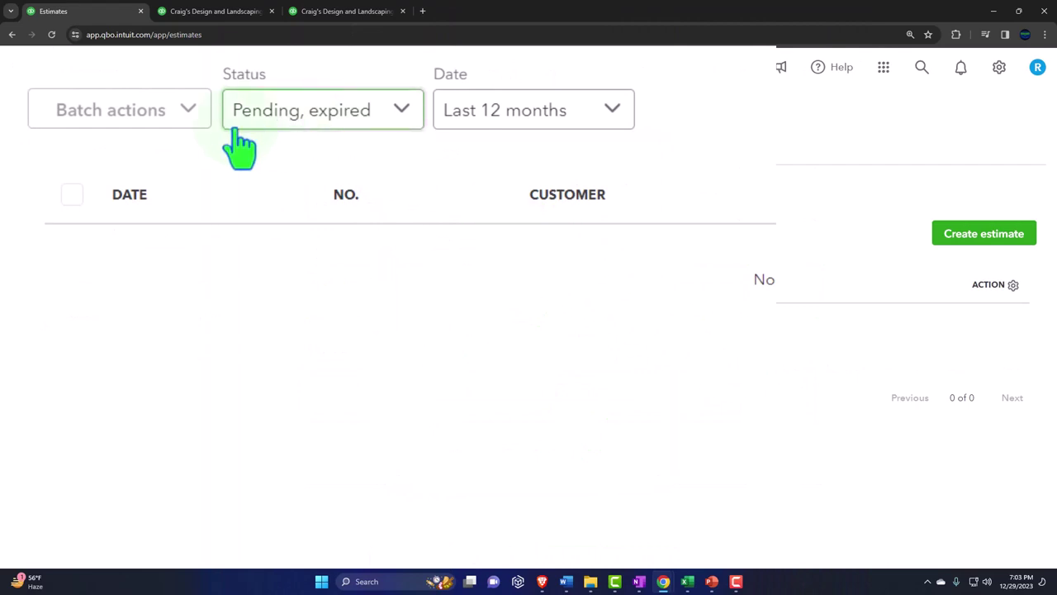
Filter the estimates list by the status Accepted and check the actions available for Customer 1's estimate
{"action": "left_click", "coordinate": [402, 113]}
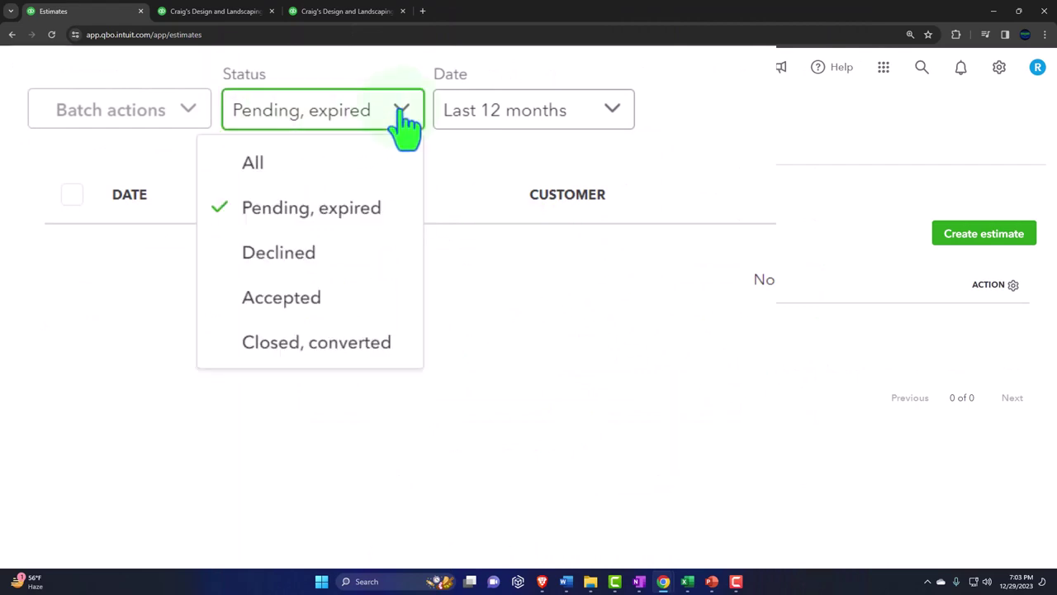
{"action": "left_click", "coordinate": [320, 299]}
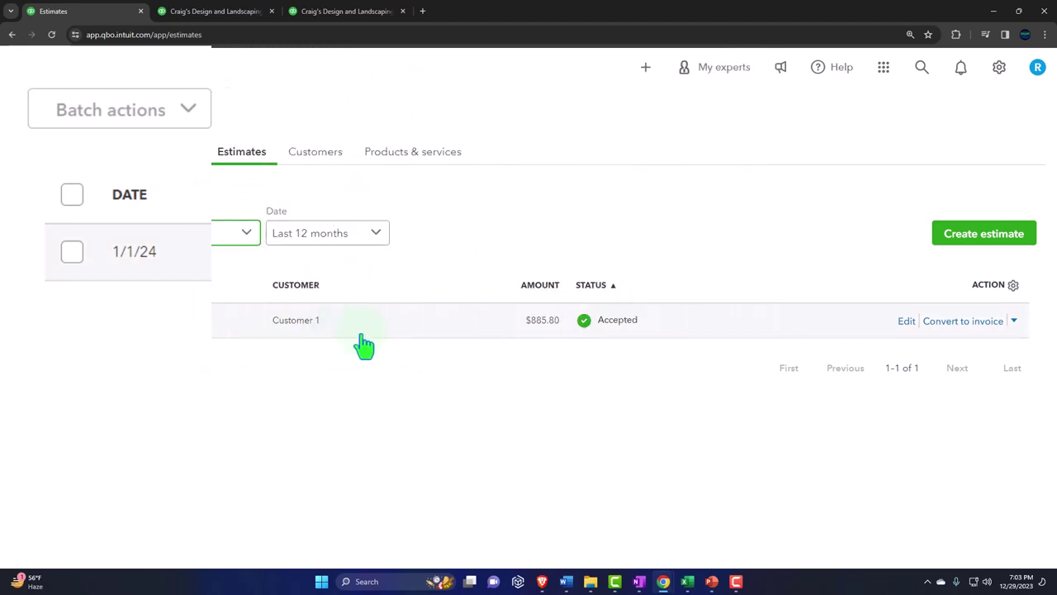
{"action": "left_click", "coordinate": [1013, 322]}
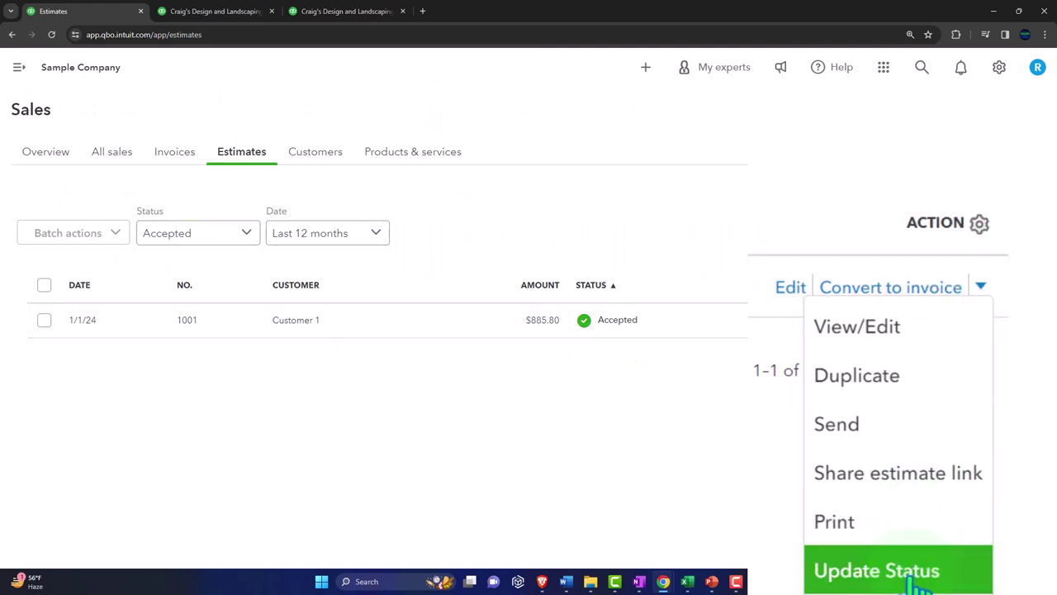
{"action": "left_click", "coordinate": [703, 484]}
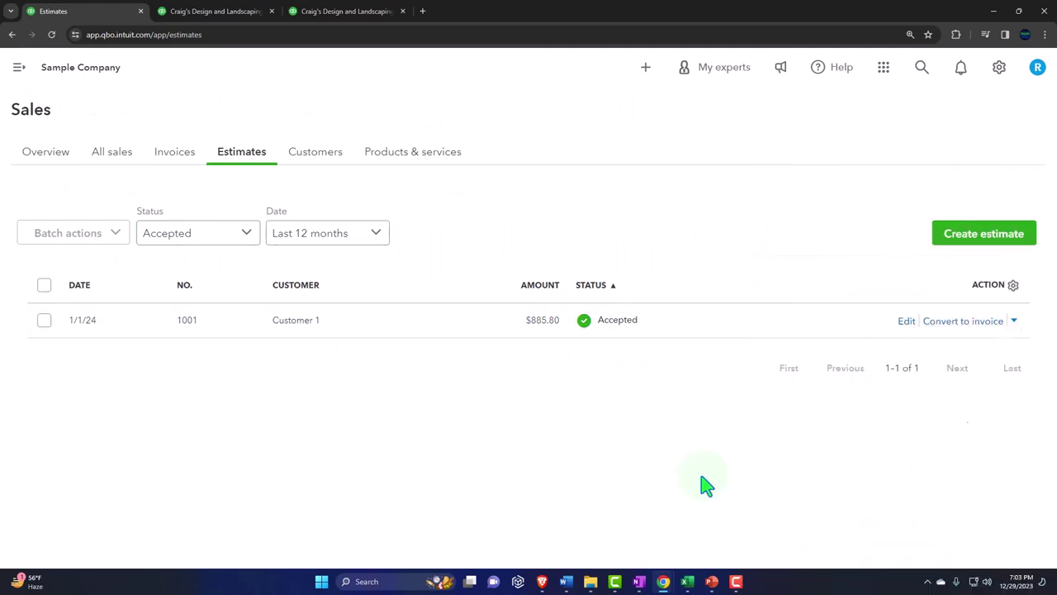
Open Customer 1's accepted estimate, set its status to Closed, and save and close it
{"action": "left_click", "coordinate": [907, 322]}
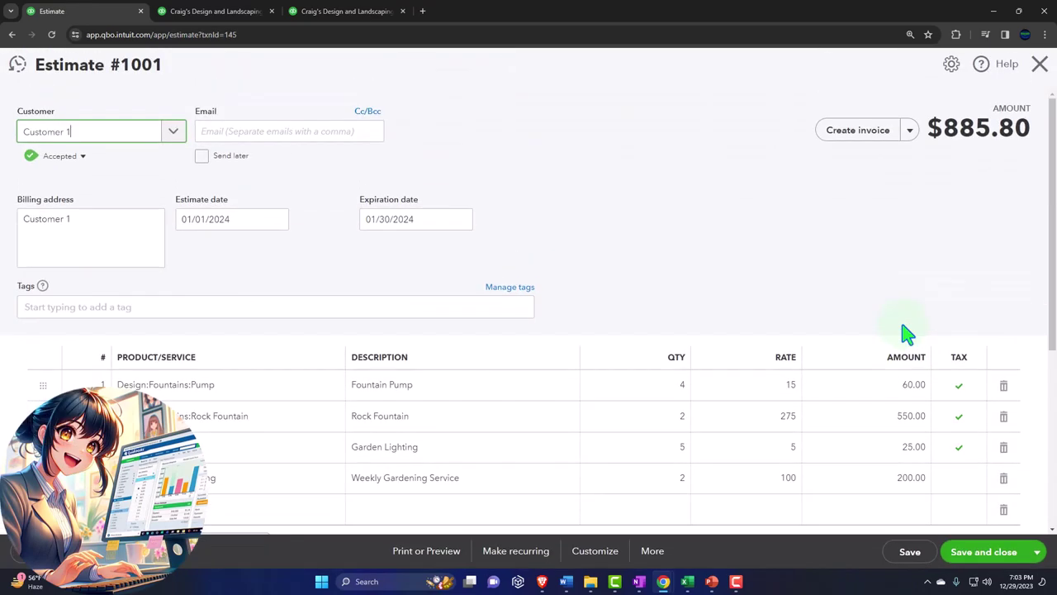
{"action": "left_click", "coordinate": [76, 159]}
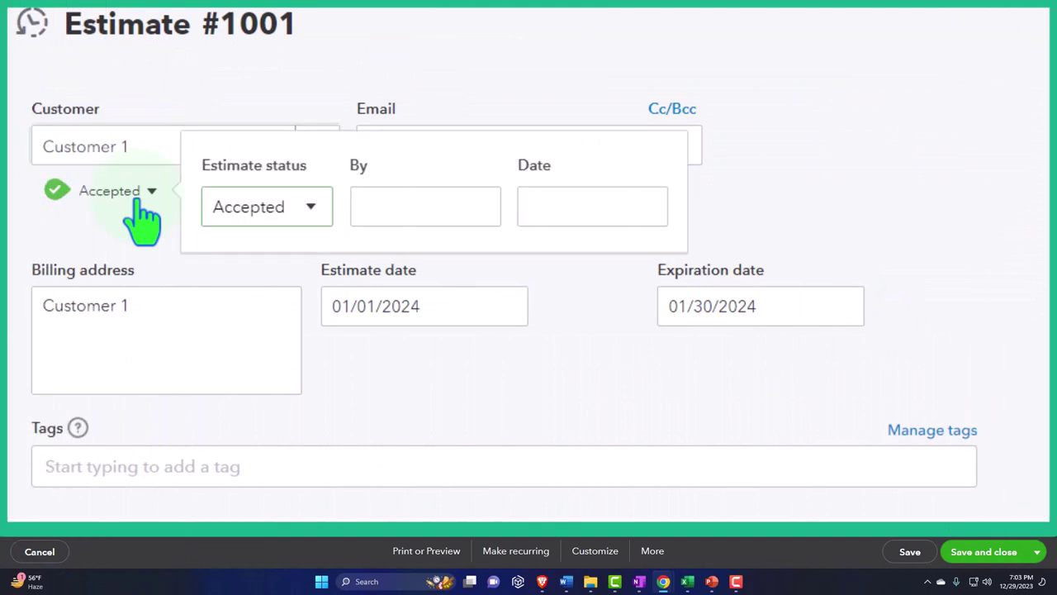
{"action": "left_click", "coordinate": [314, 209]}
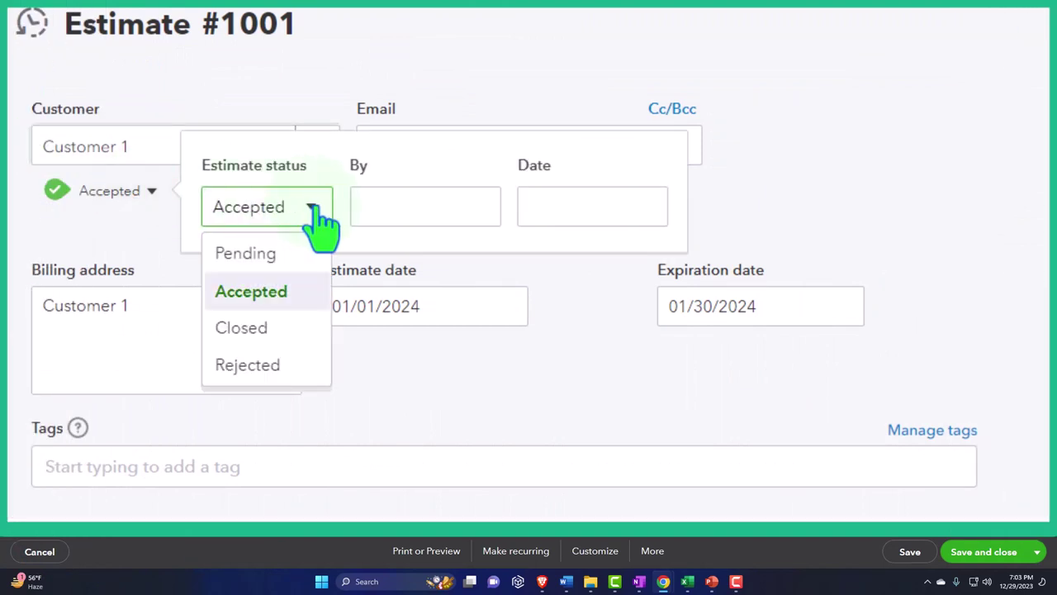
{"action": "left_click", "coordinate": [248, 328]}
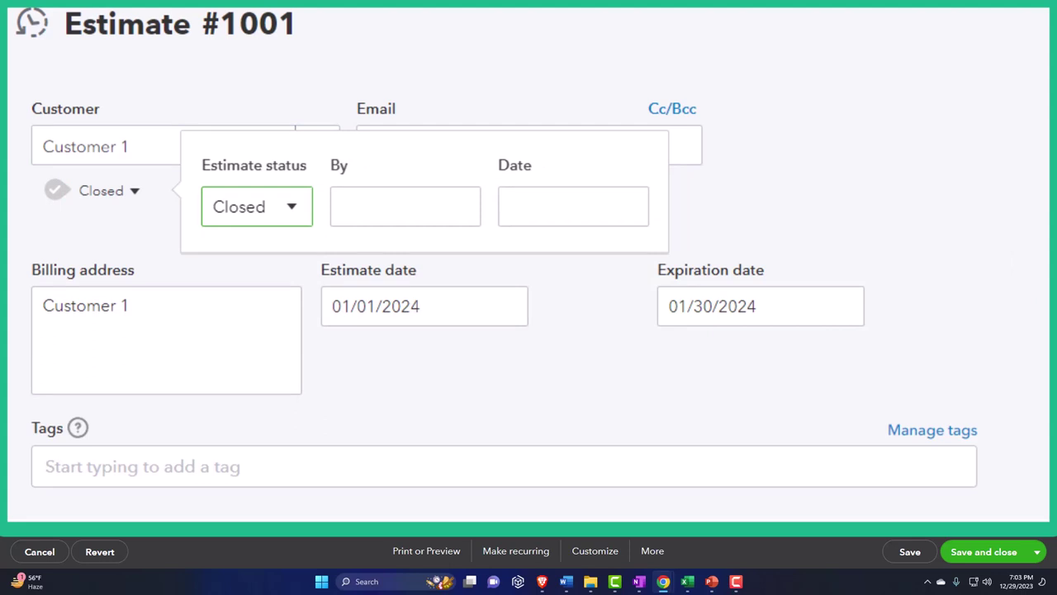
{"action": "key", "text": "Escape"}
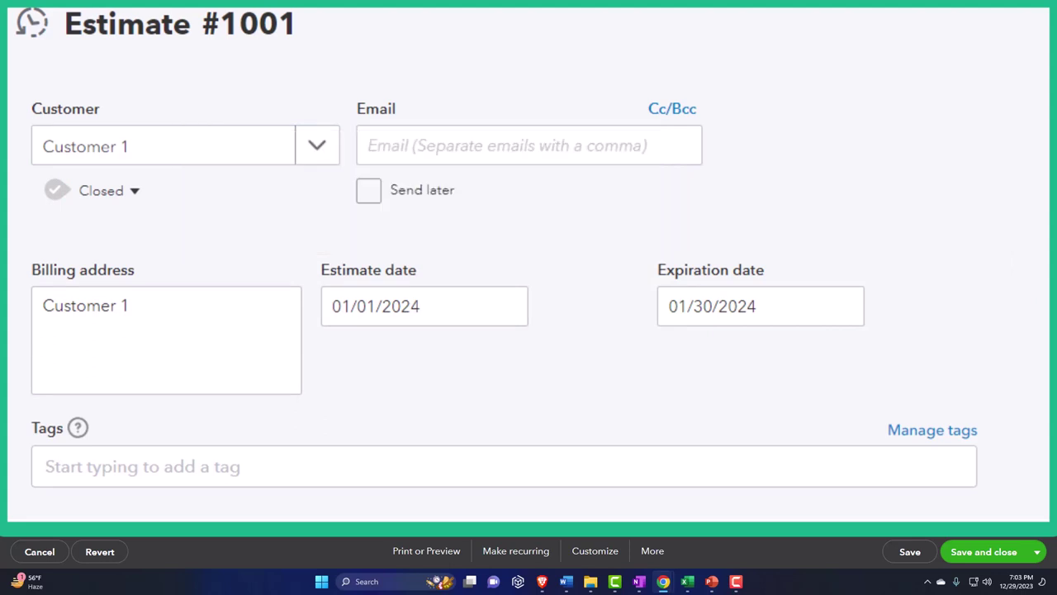
{"action": "left_click", "coordinate": [987, 550]}
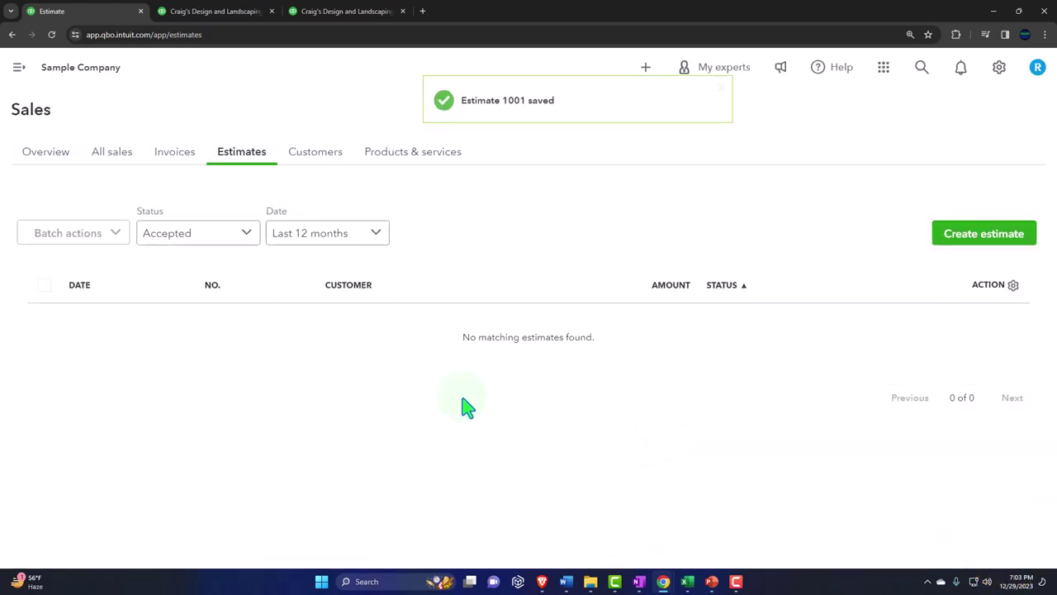
Filter the estimates list by Closed, converted, set Customer 1's estimate to Rejected, and save and close it
{"action": "left_click", "coordinate": [247, 238]}
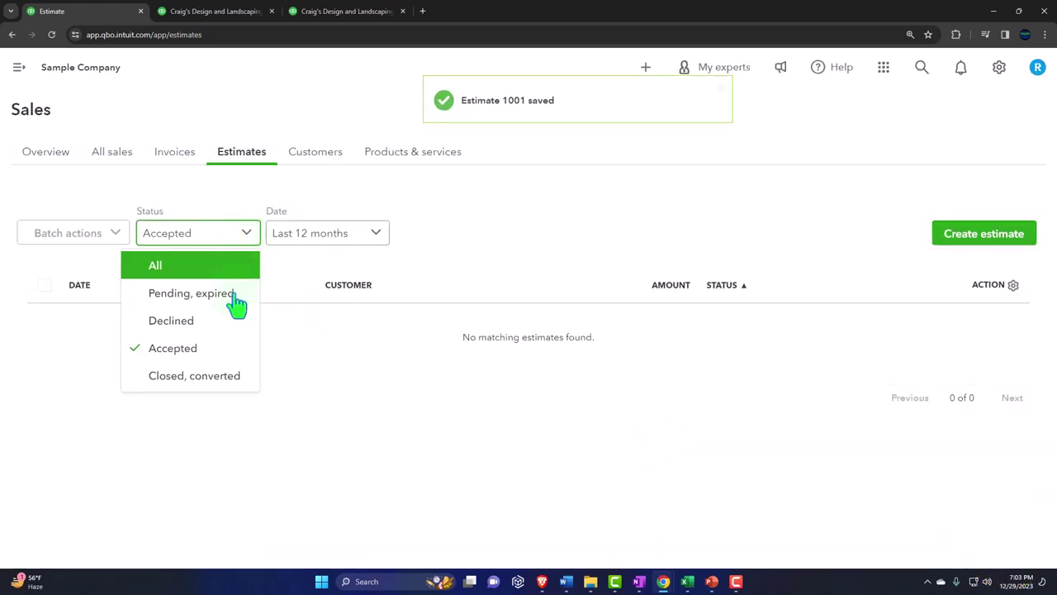
{"action": "left_click", "coordinate": [224, 376]}
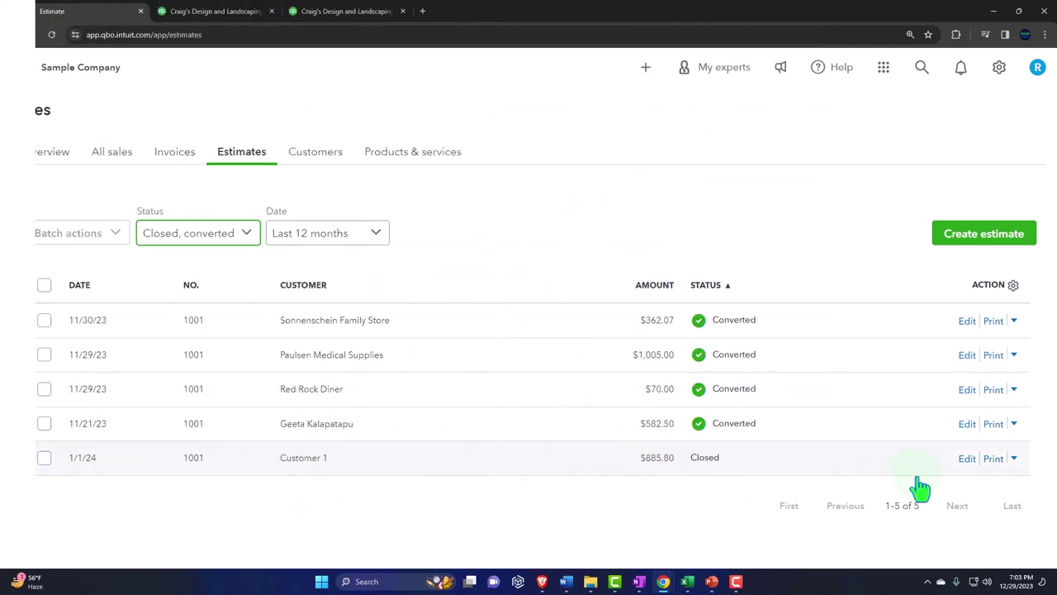
{"action": "left_click", "coordinate": [967, 459]}
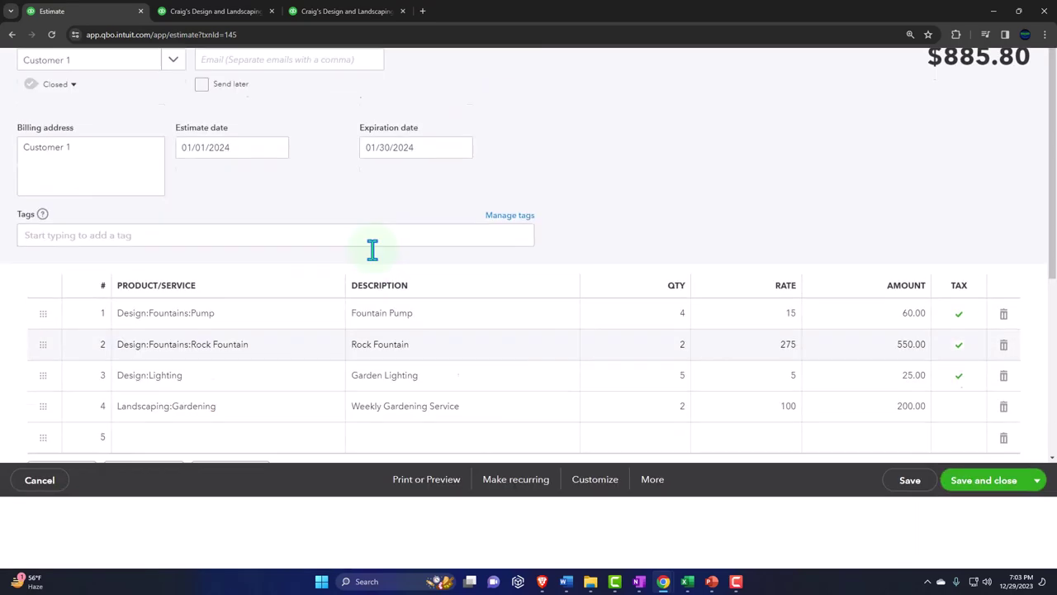
{"action": "left_click", "coordinate": [55, 155]}
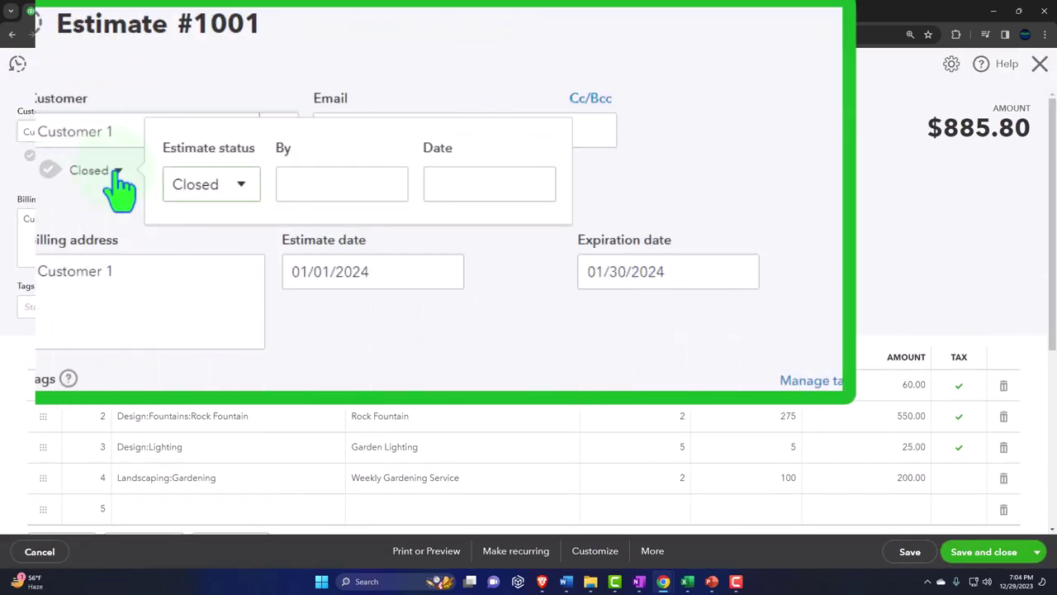
{"action": "left_click", "coordinate": [140, 164]}
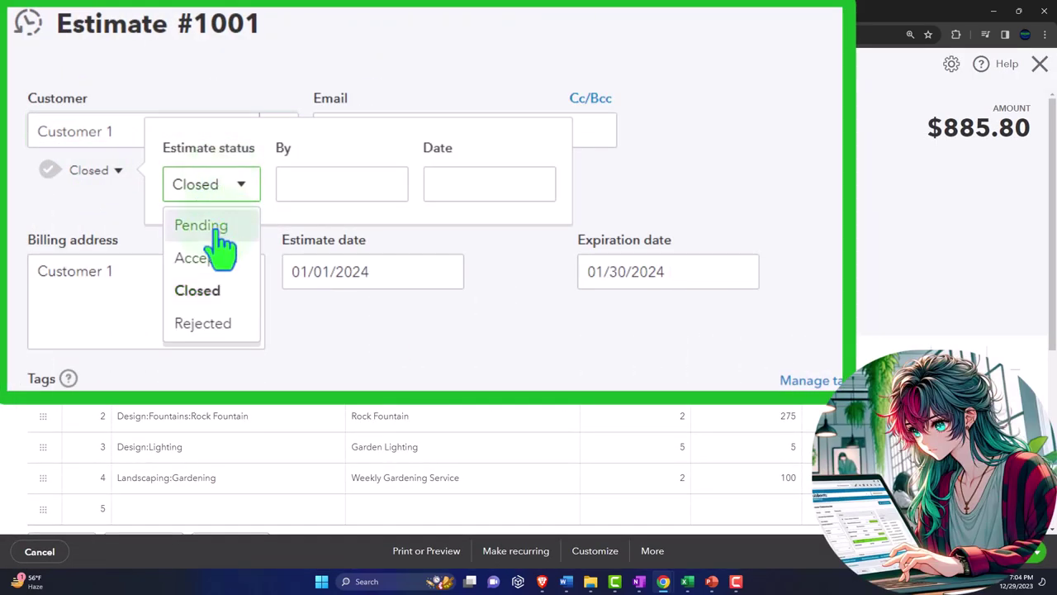
{"action": "left_click", "coordinate": [198, 324]}
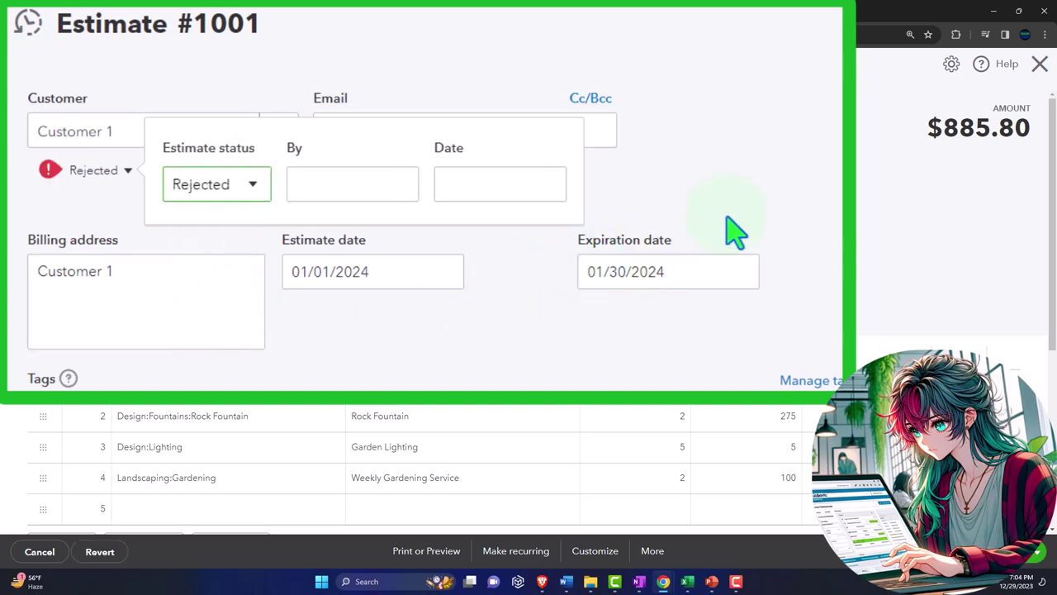
{"action": "left_click", "coordinate": [779, 203]}
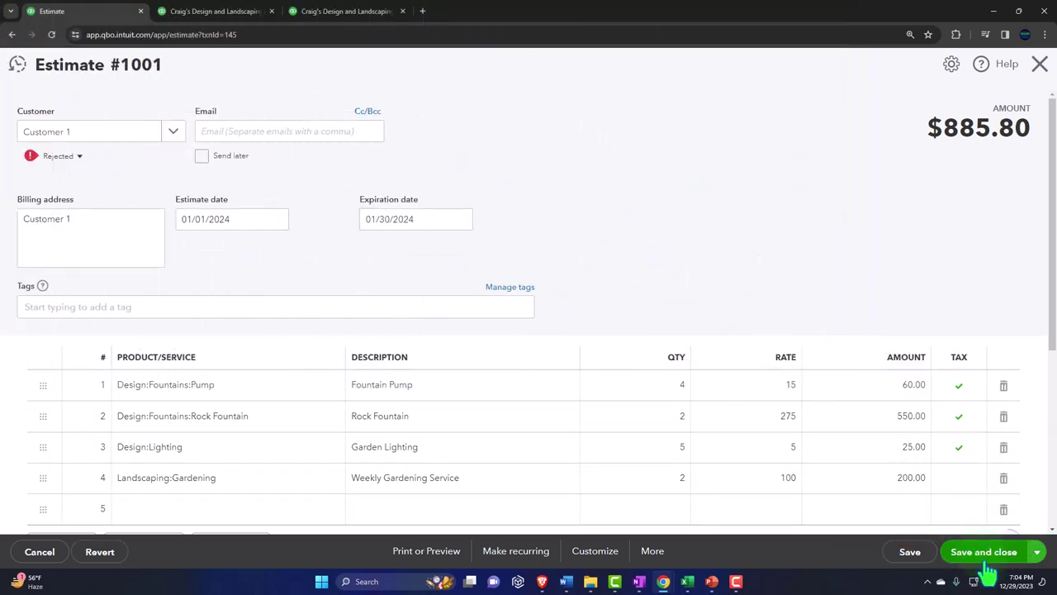
{"action": "left_click", "coordinate": [984, 552]}
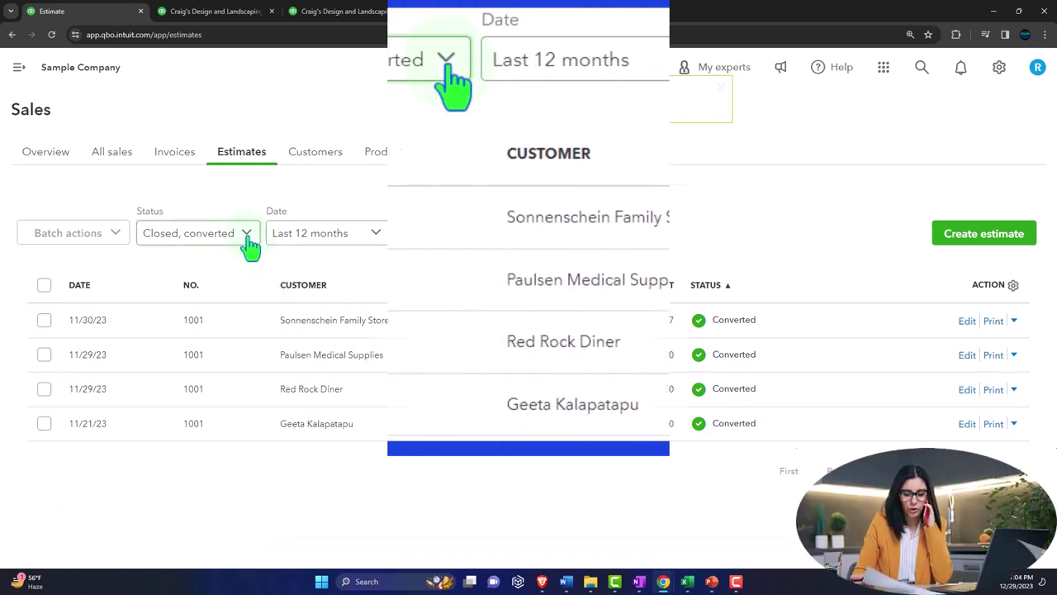
Filter the estimates list by the status Declined and check the estimate in Customer 1's transaction list
{"action": "left_click", "coordinate": [450, 78]}
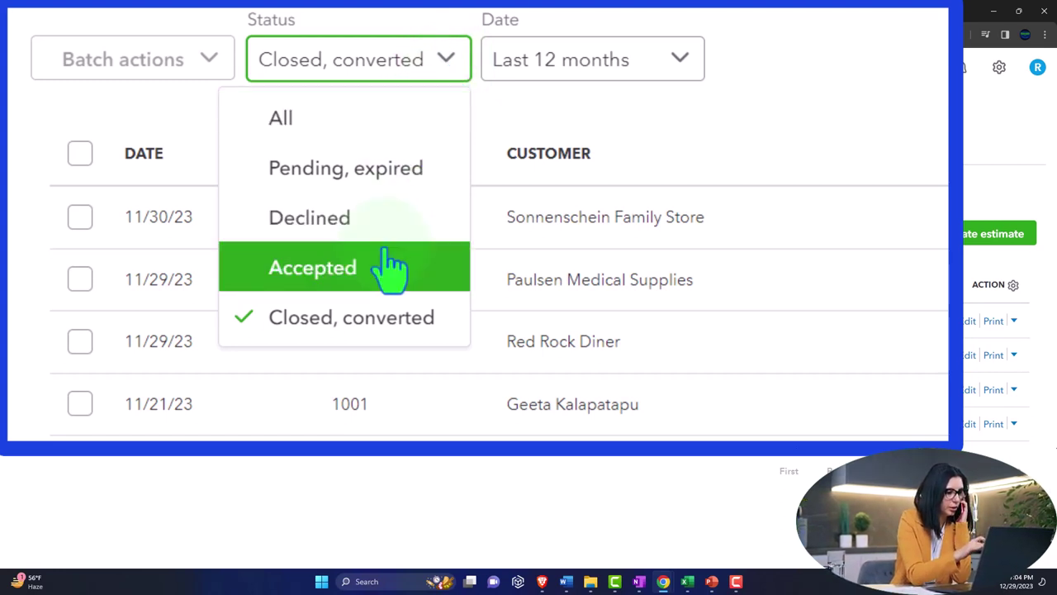
{"action": "left_click", "coordinate": [376, 222]}
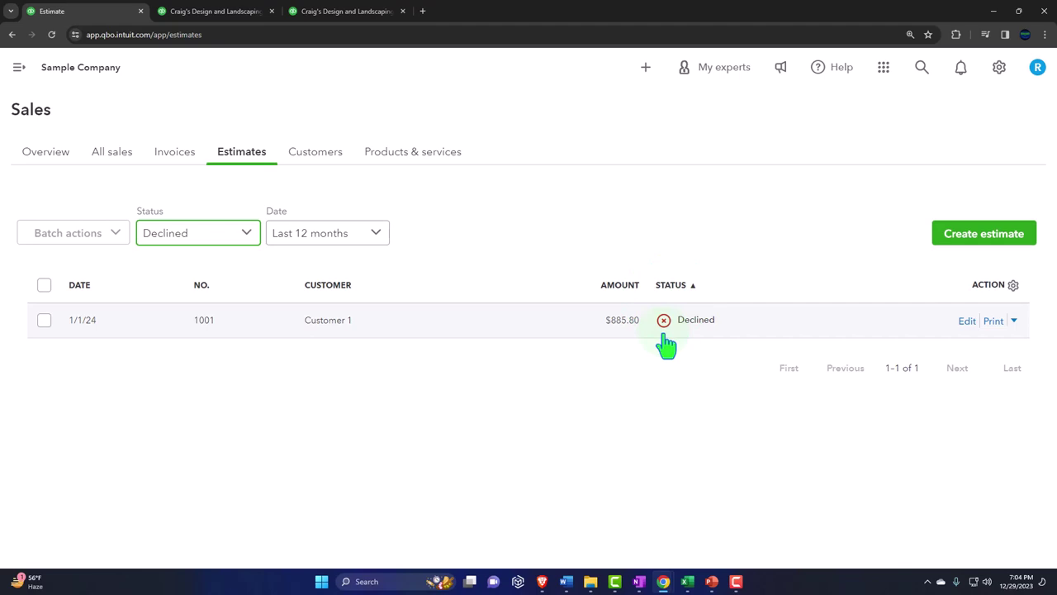
{"action": "left_click", "coordinate": [309, 156]}
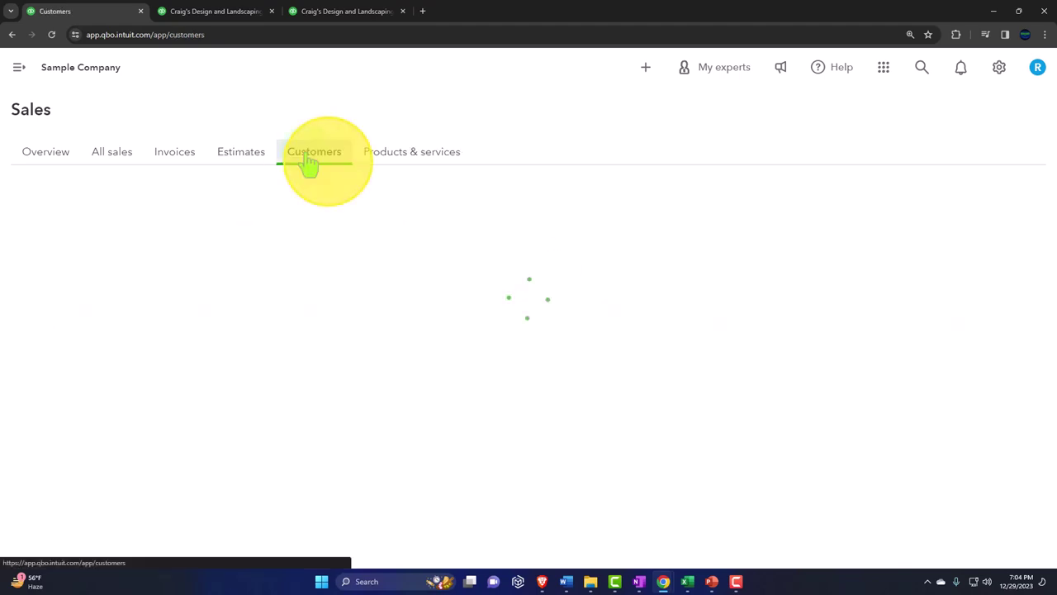
{"action": "scroll", "coordinate": [265, 402], "scroll_direction": "down", "scroll_amount": 2}
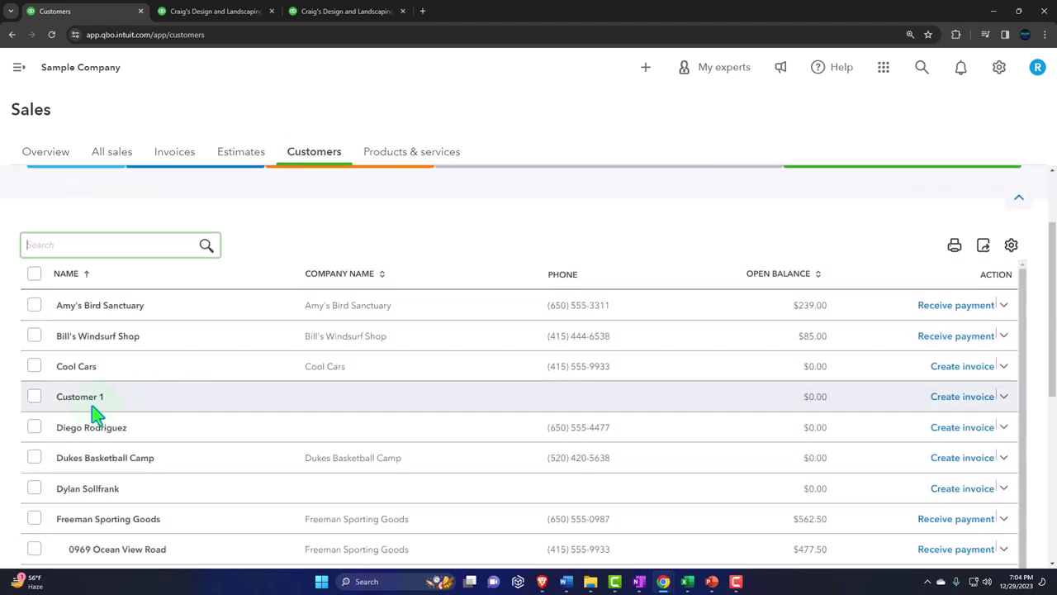
{"action": "left_click", "coordinate": [93, 403]}
{"action": "scroll", "coordinate": [297, 413], "scroll_direction": "down", "scroll_amount": 1}
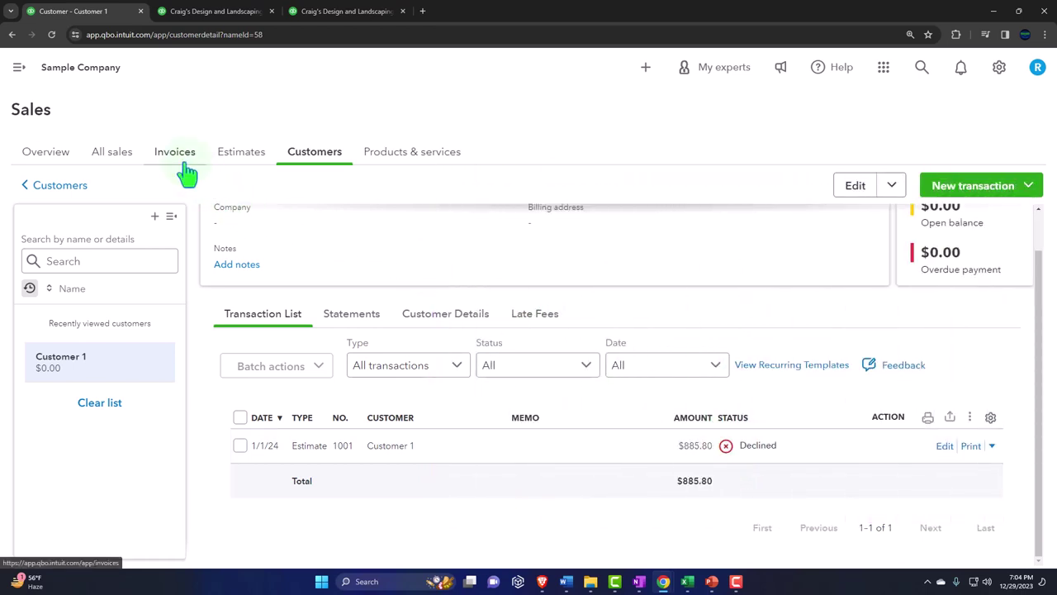
Reopen Customer 1's closed estimate from the estimates list, set its status to Accepted, and save and close it
{"action": "left_click", "coordinate": [238, 152]}
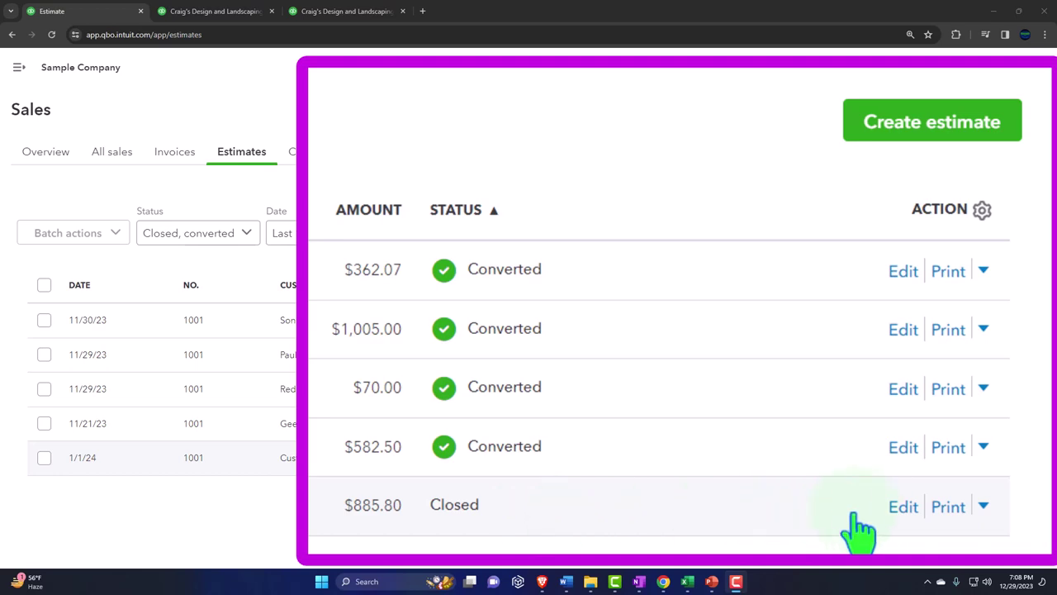
{"action": "left_click", "coordinate": [904, 507]}
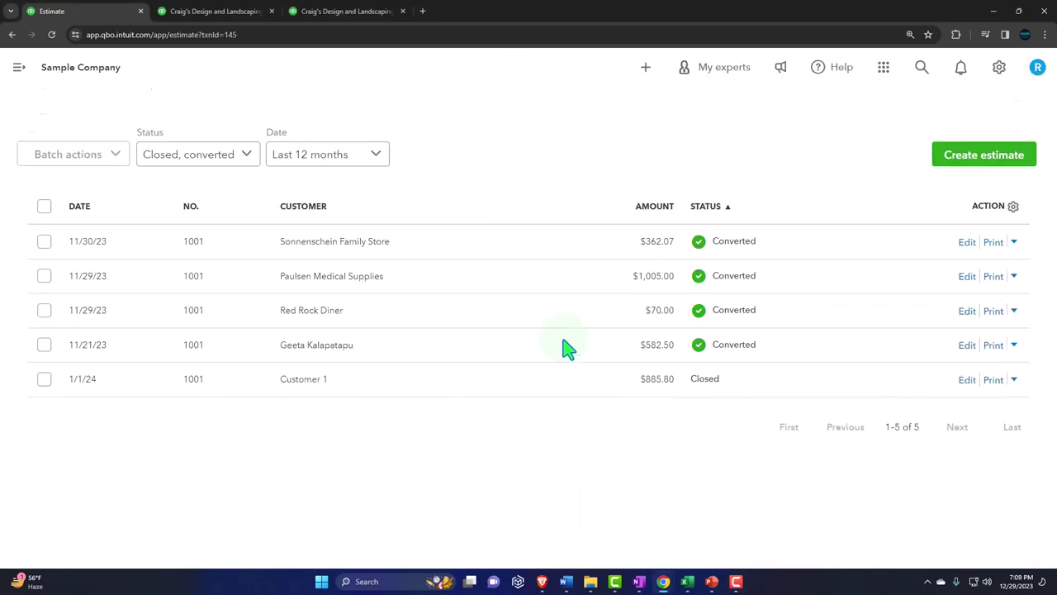
{"action": "left_click", "coordinate": [71, 156]}
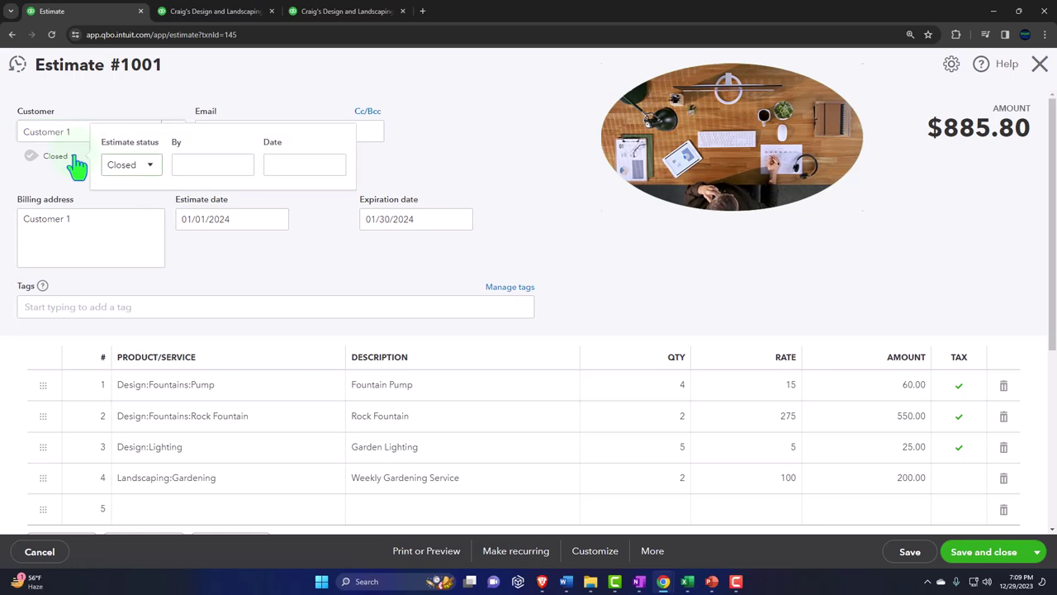
{"action": "left_click", "coordinate": [134, 167]}
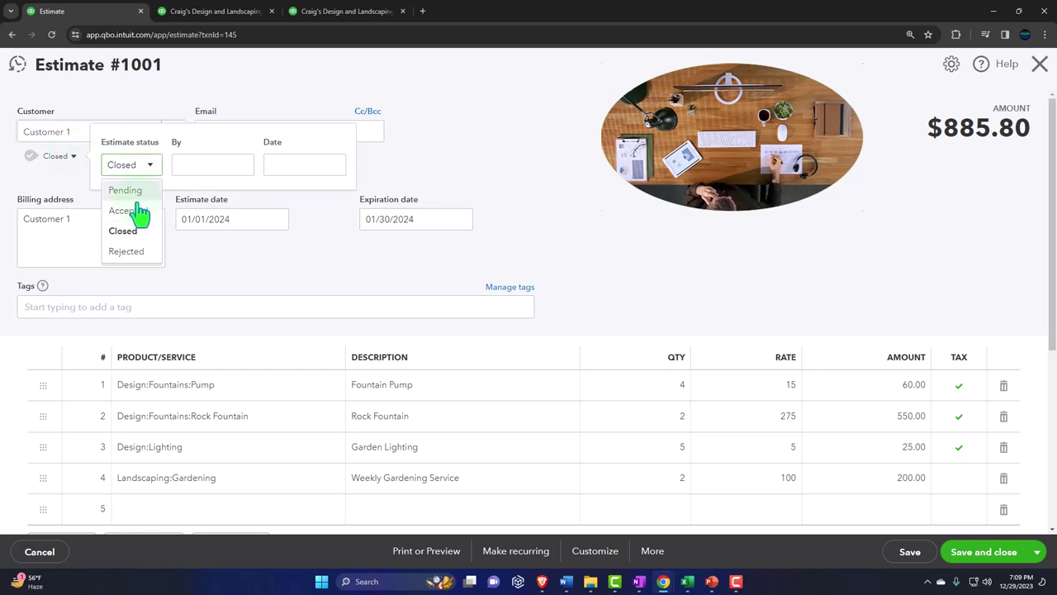
{"action": "left_click", "coordinate": [136, 210]}
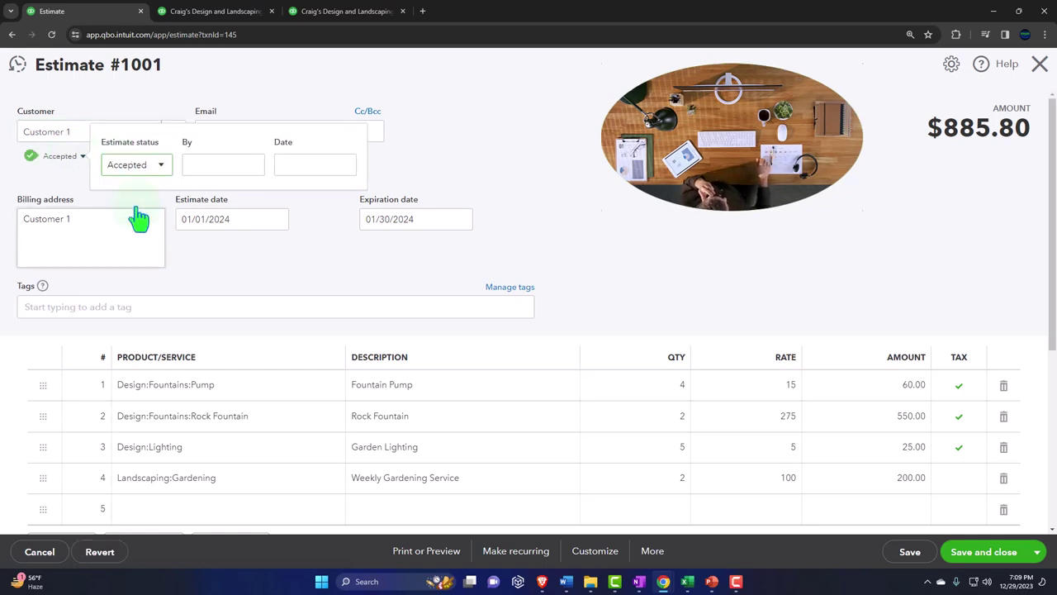
{"action": "left_click", "coordinate": [868, 193]}
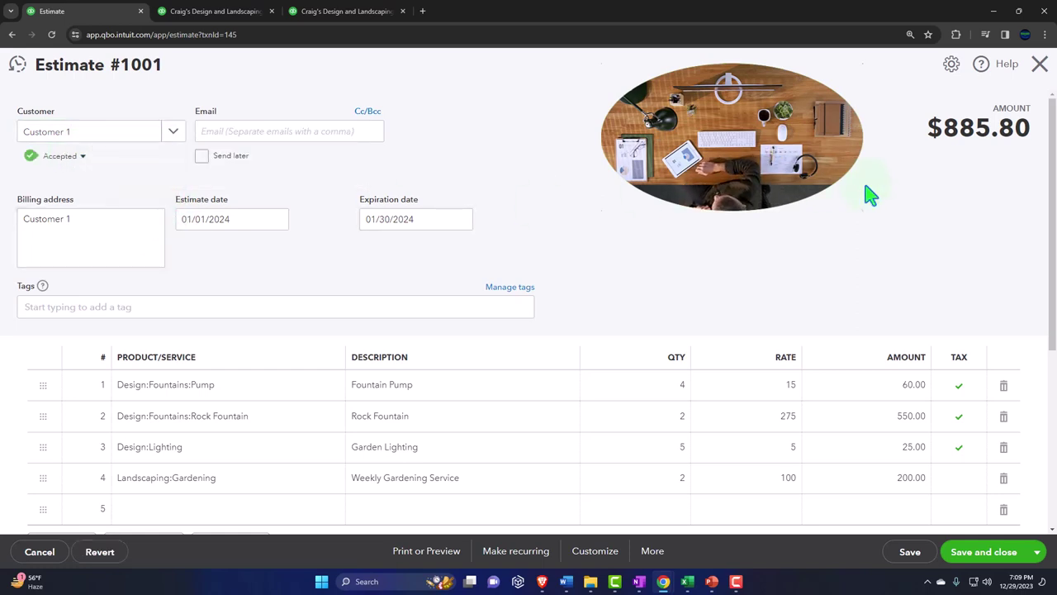
{"action": "left_click", "coordinate": [981, 558]}
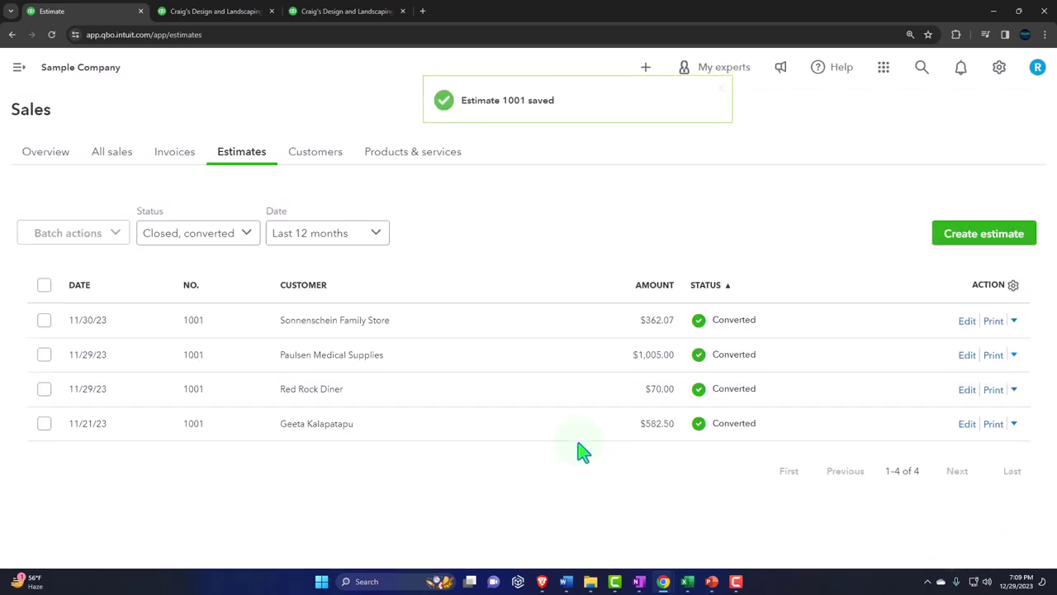
Filter the estimates list by the status Accepted and open Customer 1's estimate for editing
{"action": "left_click", "coordinate": [244, 235]}
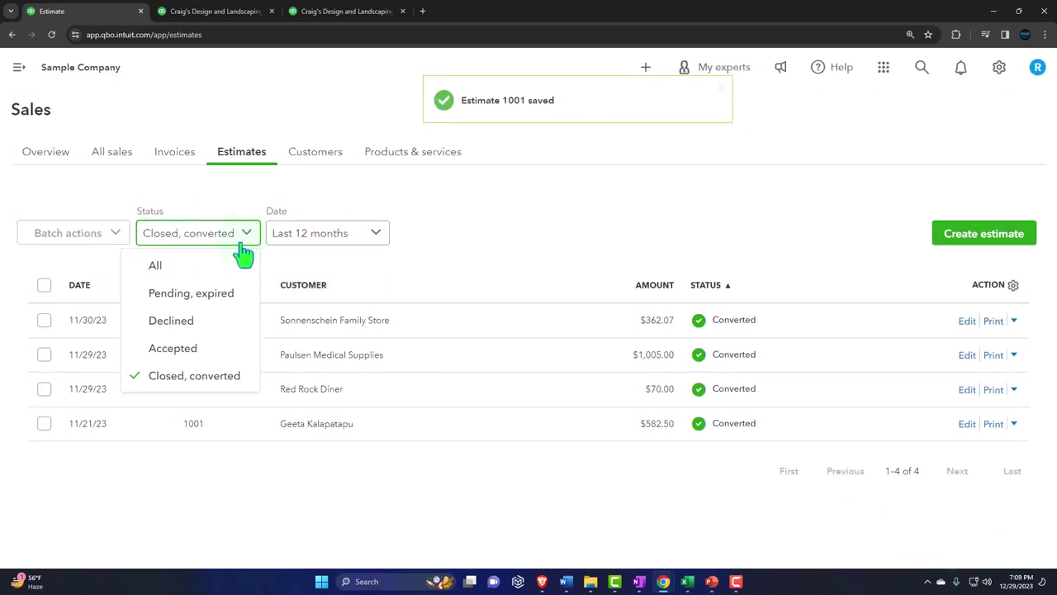
{"action": "left_click", "coordinate": [174, 352]}
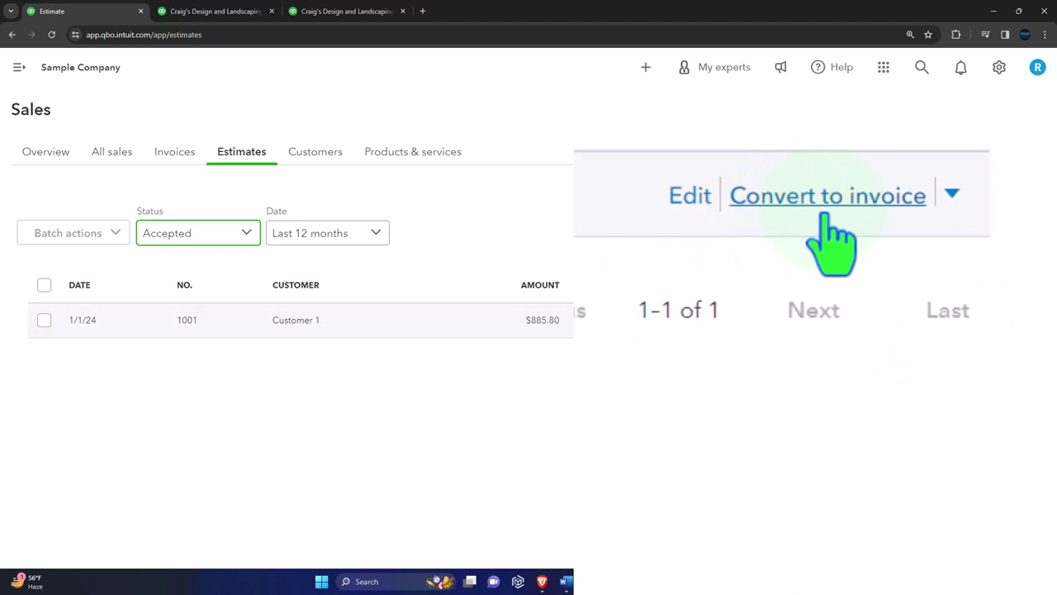
{"action": "left_click", "coordinate": [952, 197]}
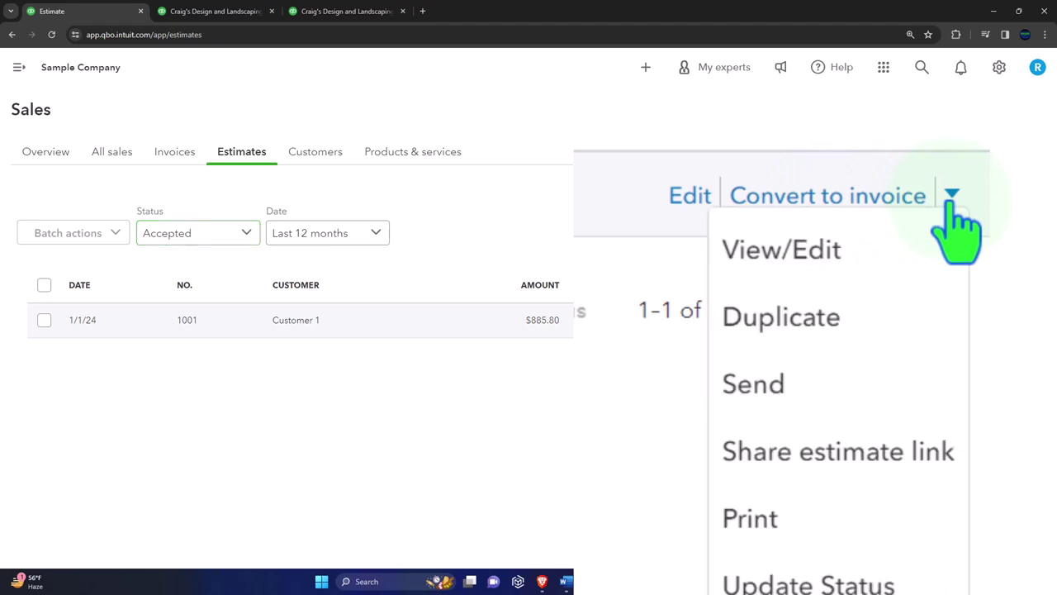
{"action": "left_click", "coordinate": [903, 324]}
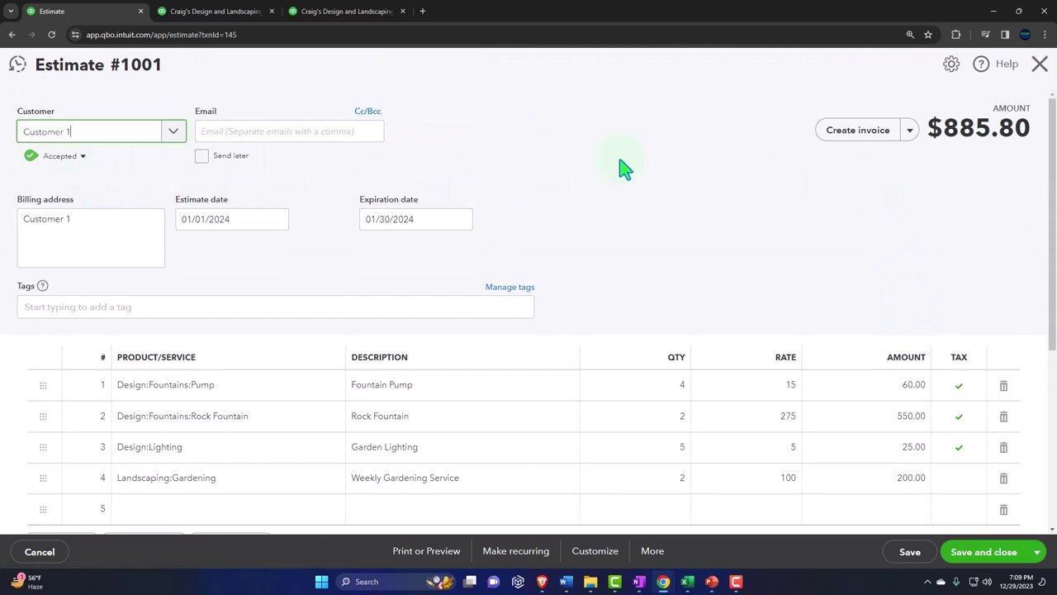
Check the estimate's conversion options and create an invoice from Customer 1's accepted estimate
{"action": "left_click", "coordinate": [910, 132]}
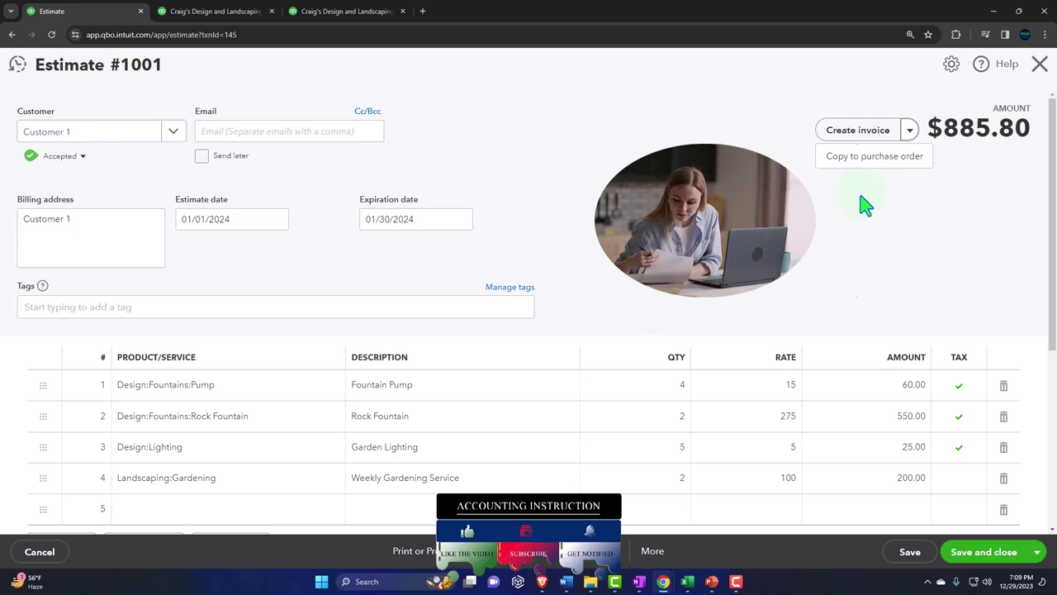
{"action": "left_click", "coordinate": [864, 205]}
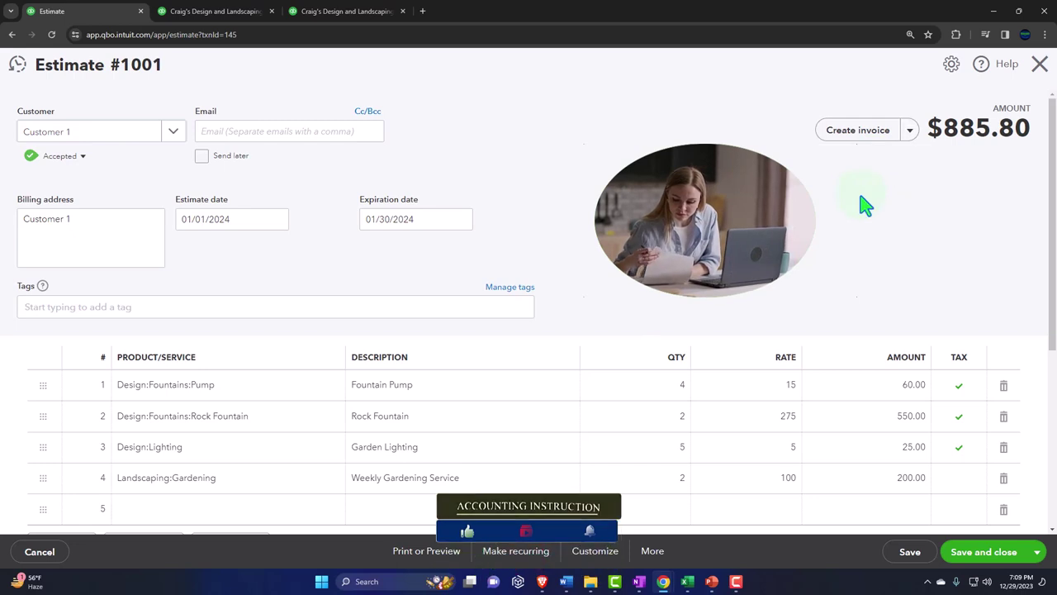
{"action": "left_click", "coordinate": [849, 140]}
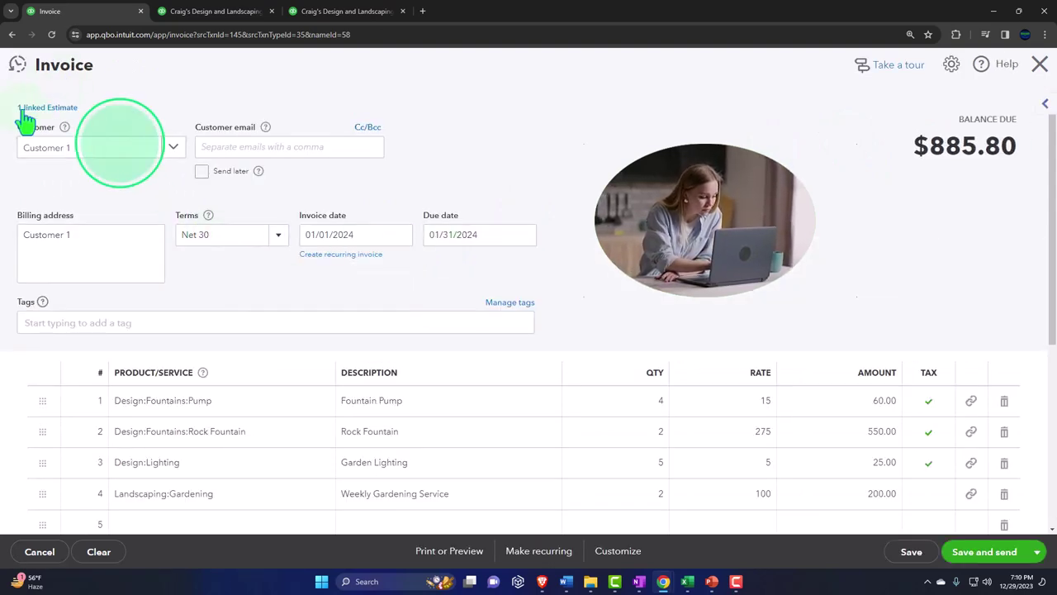
Review the customer and customer email fields of the invoice generated from the estimate
{"action": "left_click", "coordinate": [107, 159]}
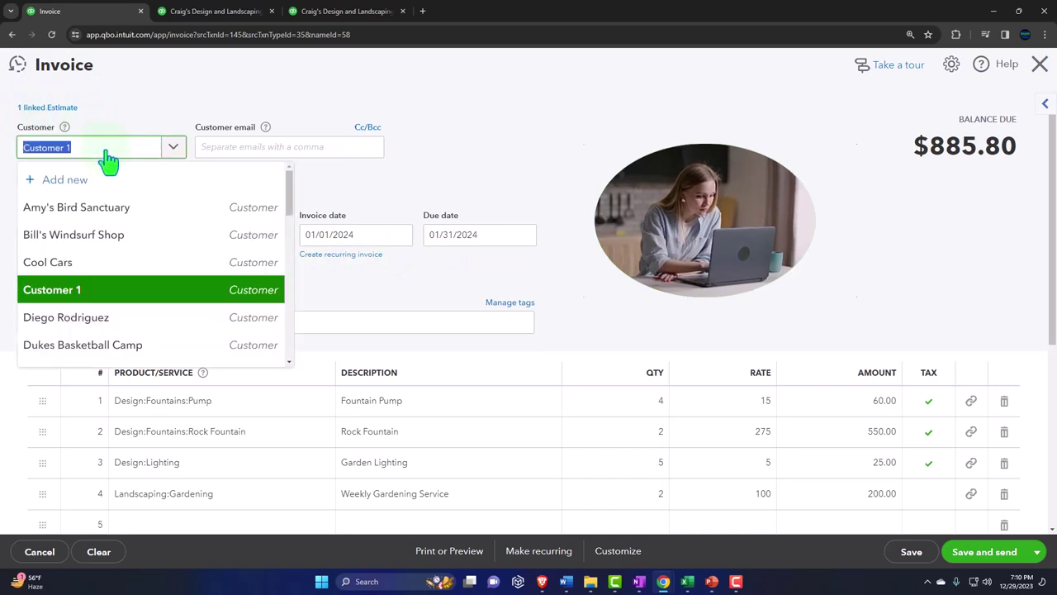
{"action": "left_click", "coordinate": [132, 157]}
{"action": "left_click", "coordinate": [258, 151]}
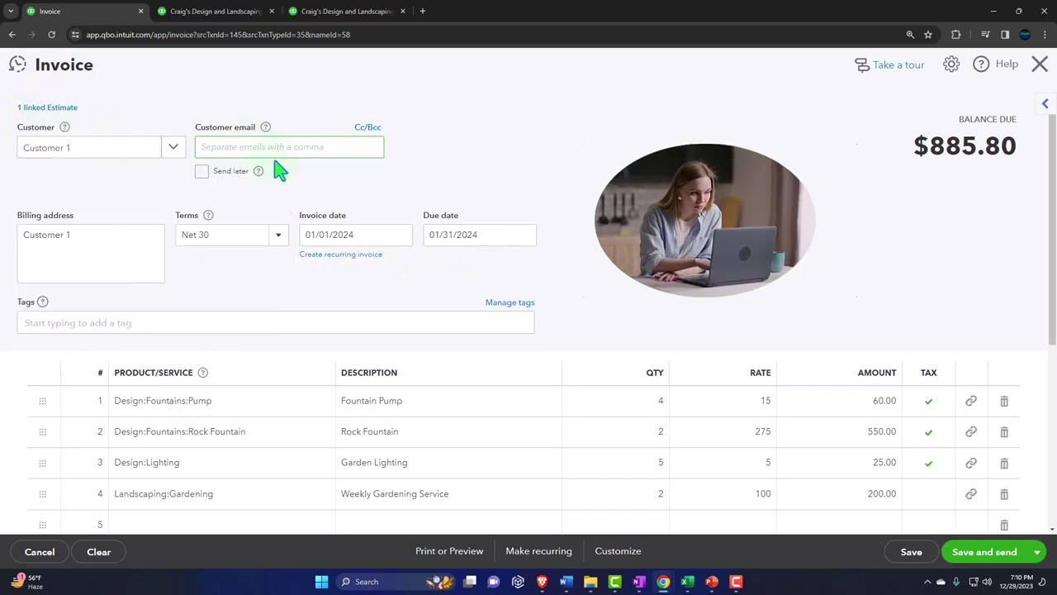
Change the invoice date of Customer 1's invoice to 02/01/2024
{"action": "left_click", "coordinate": [278, 170]}
{"action": "key", "text": "Tab"}
{"action": "key", "text": "Tab"}
{"action": "key", "text": "Tab"}
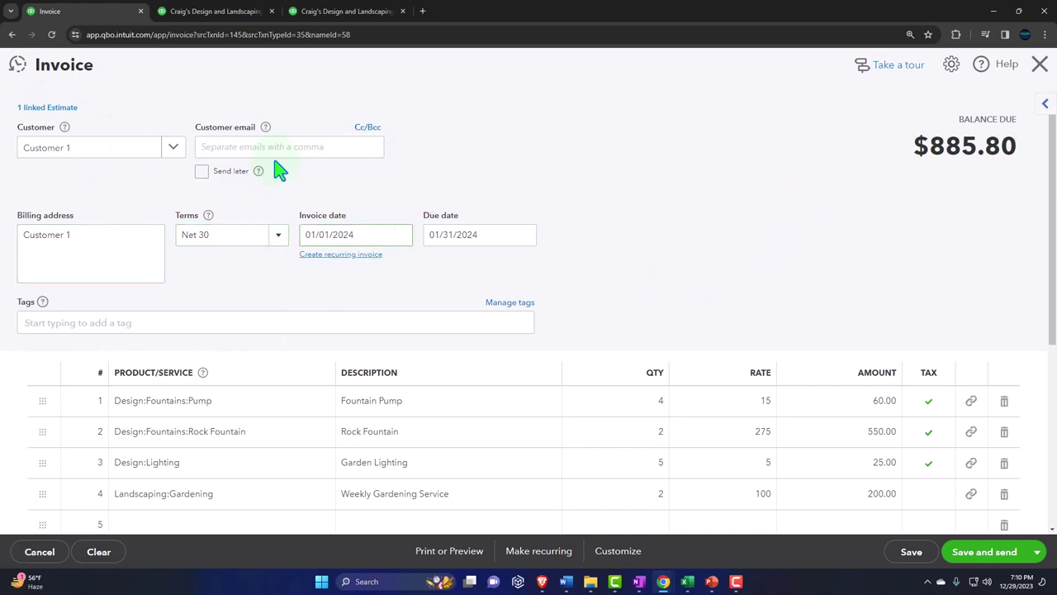
{"action": "left_click", "coordinate": [314, 236]}
{"action": "left_click_drag", "start_coordinate": [314, 235], "coordinate": [324, 212]}
{"action": "key", "text": "BackSpace"}
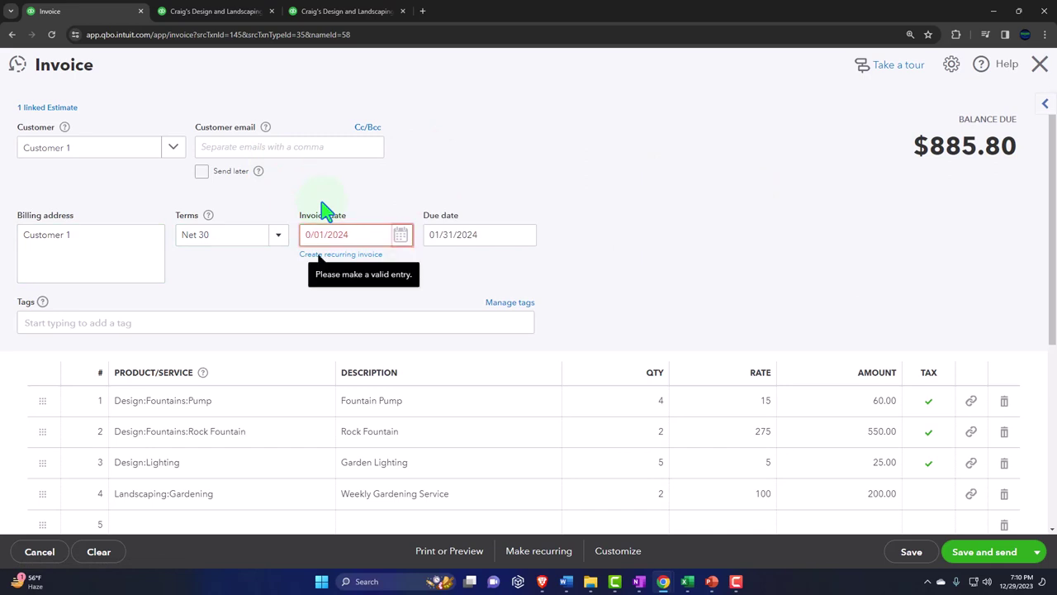
{"action": "type", "text": "2"}
{"action": "key", "text": "Tab"}
{"action": "key", "text": "Tab"}
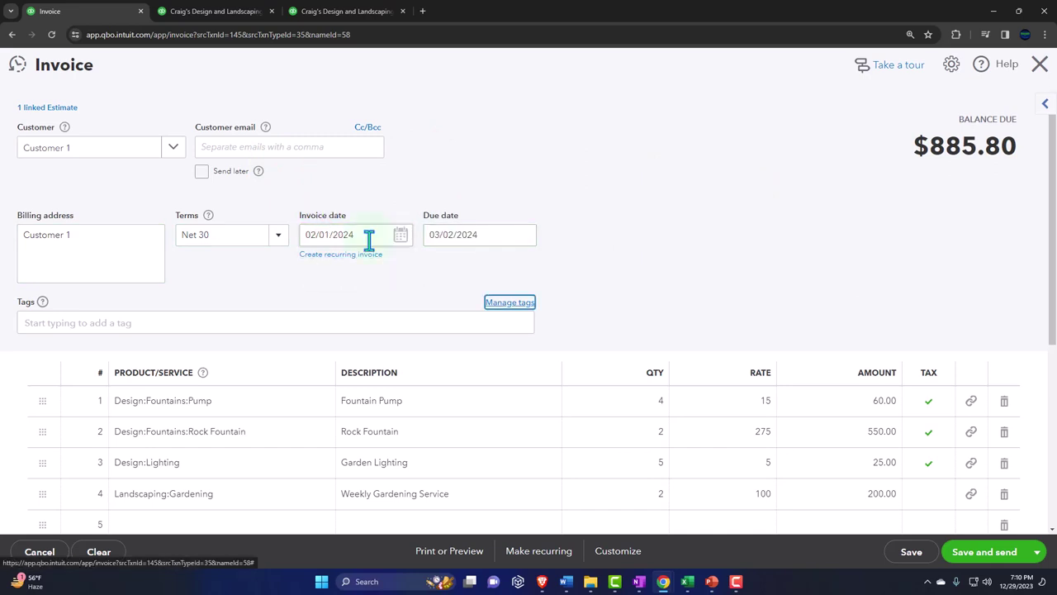
Check the line items and totals carried over from the estimate, and save and close the invoice
{"action": "scroll", "coordinate": [371, 247], "scroll_direction": "down", "scroll_amount": 2}
{"action": "left_click", "coordinate": [387, 324]}
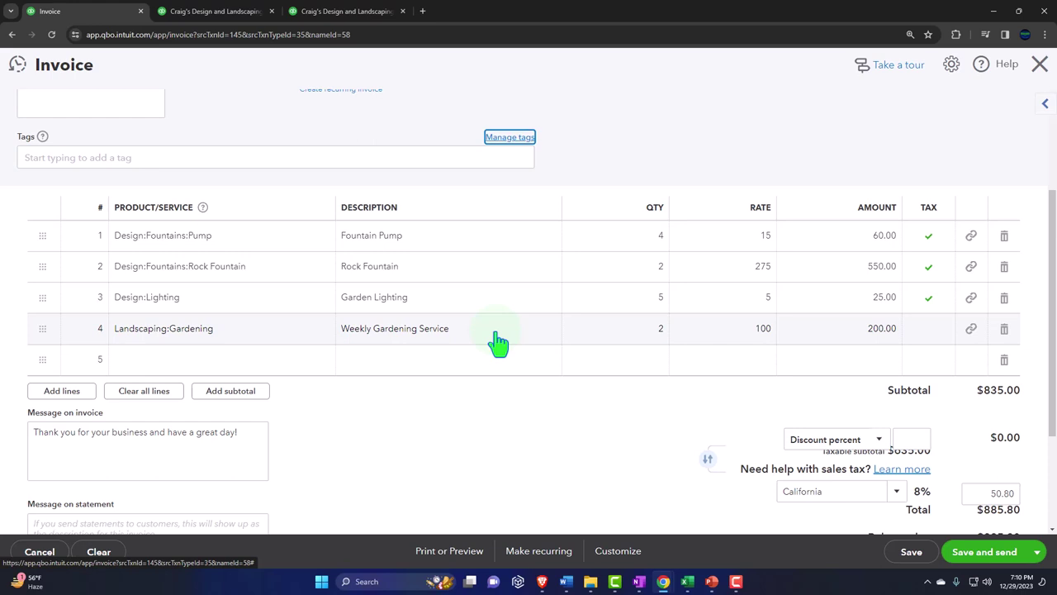
{"action": "scroll", "coordinate": [498, 343], "scroll_direction": "down", "scroll_amount": 2}
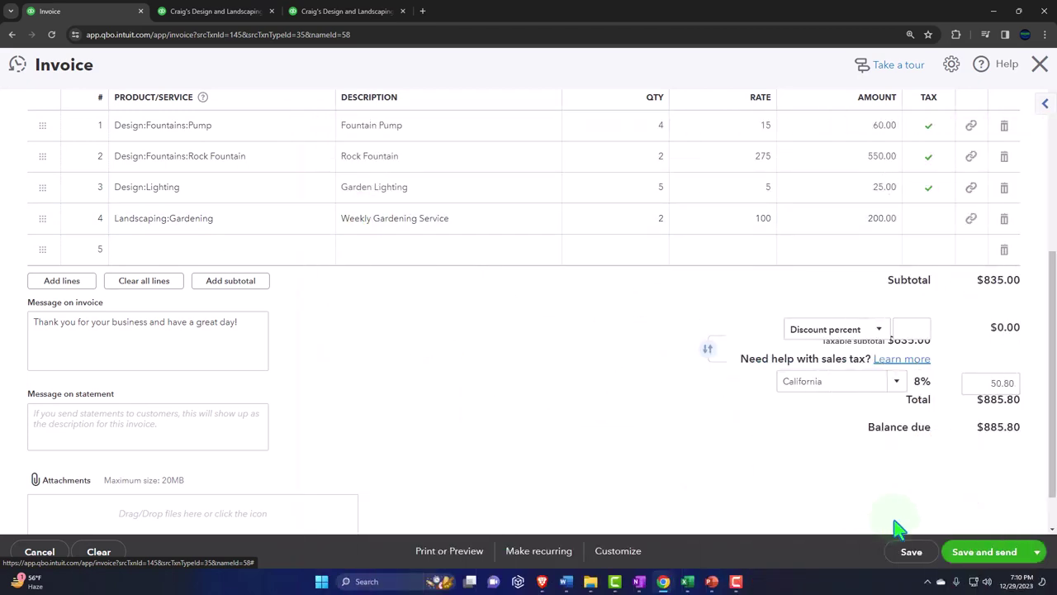
{"action": "left_click", "coordinate": [1043, 552]}
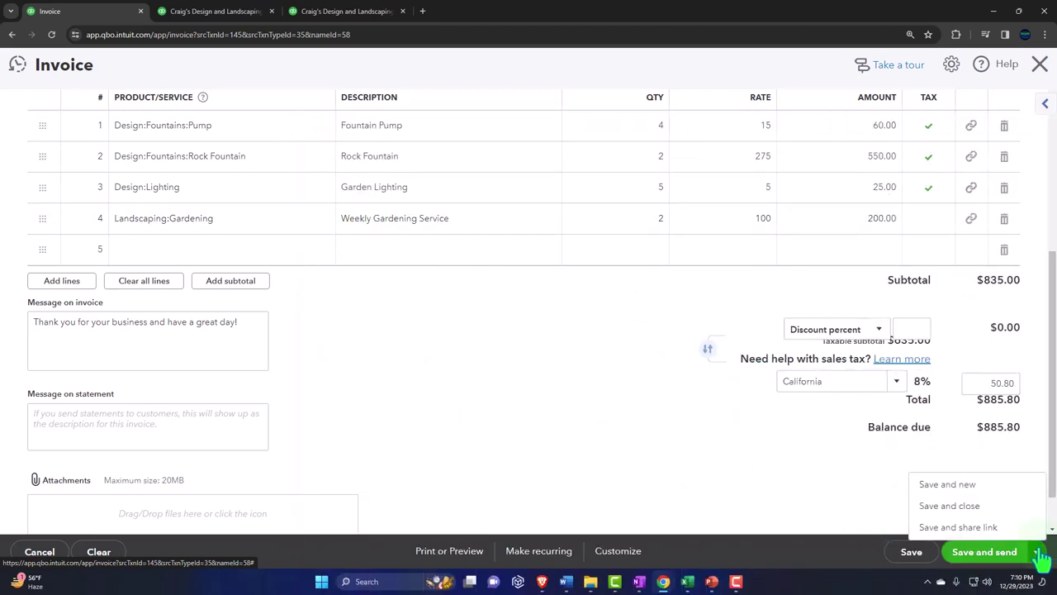
{"action": "left_click", "coordinate": [978, 506]}
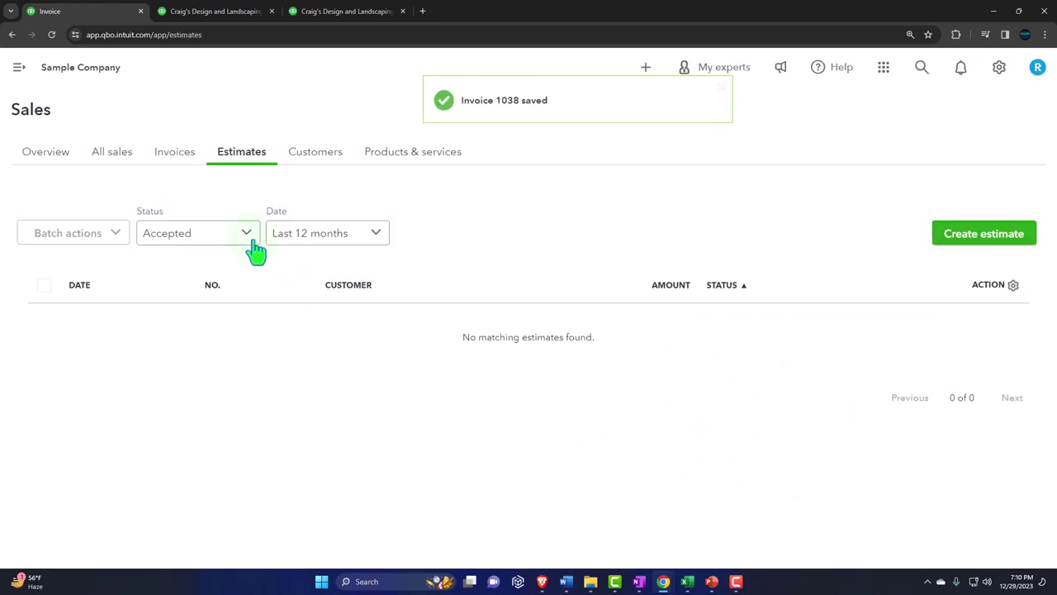
Filter the estimates list by the status Closed, converted to look for Customer 1's converted estimate
{"action": "left_click", "coordinate": [453, 207]}
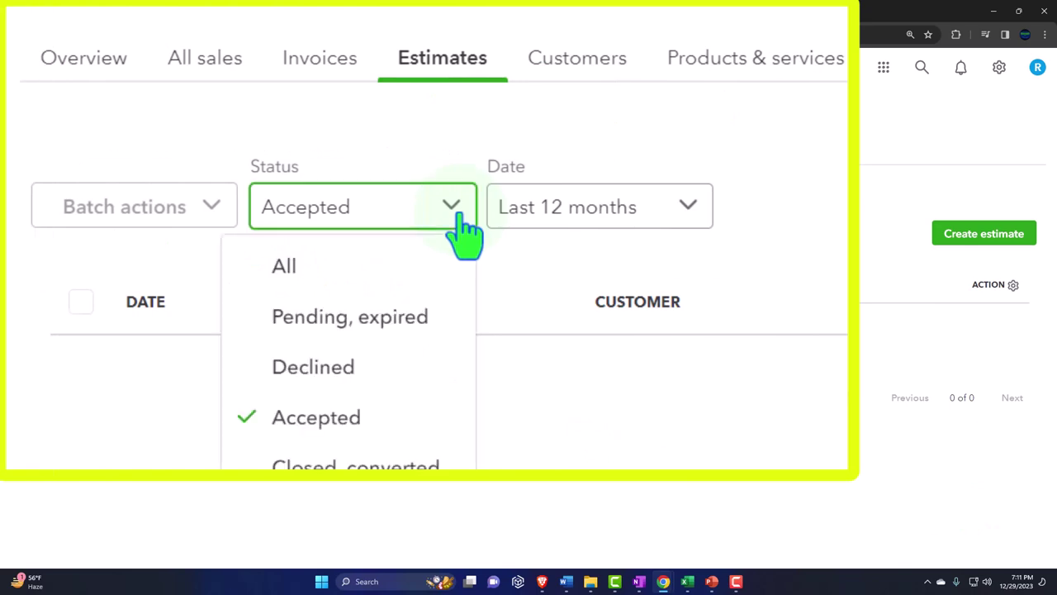
{"action": "left_click", "coordinate": [457, 213]}
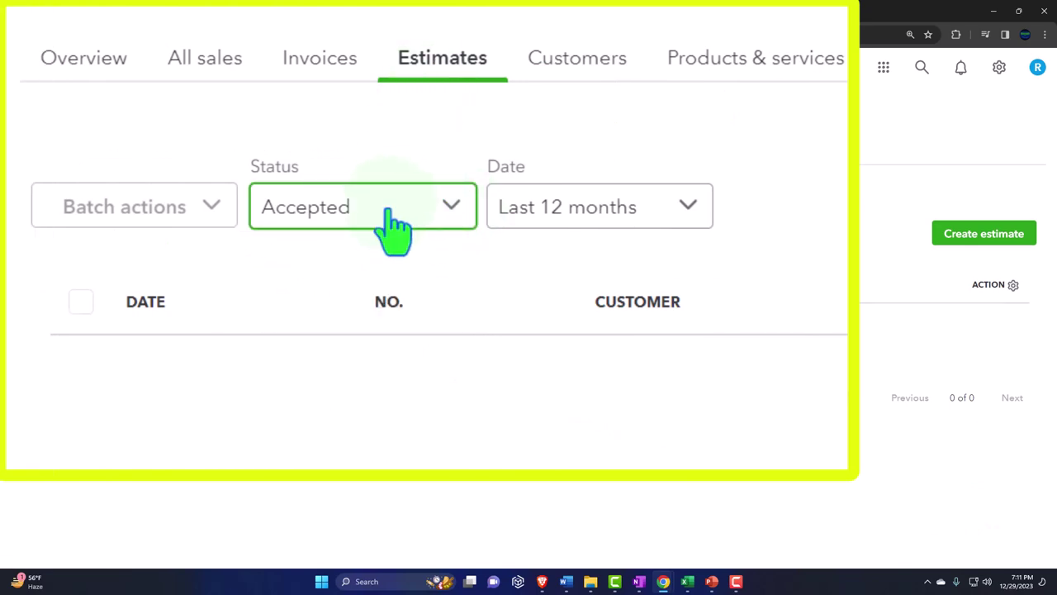
{"action": "left_click", "coordinate": [455, 208]}
{"action": "left_click", "coordinate": [217, 376]}
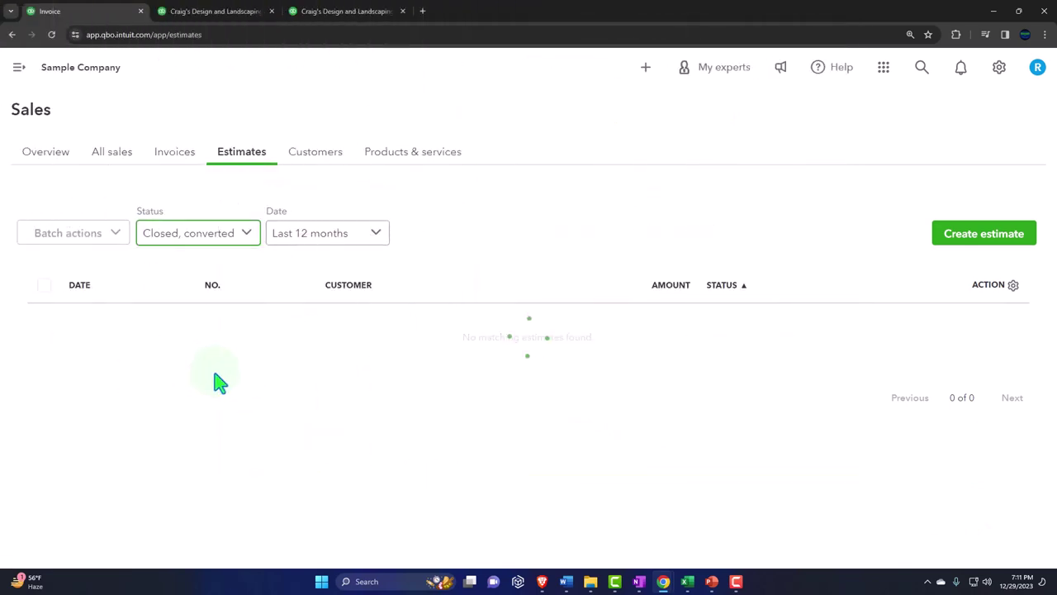
{"action": "left_click", "coordinate": [299, 398]}
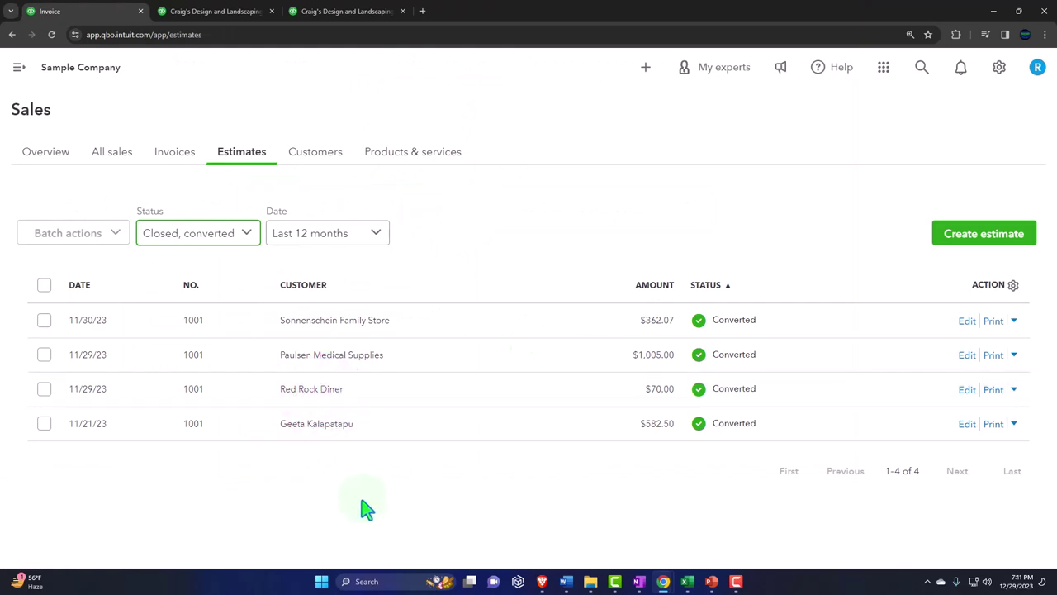